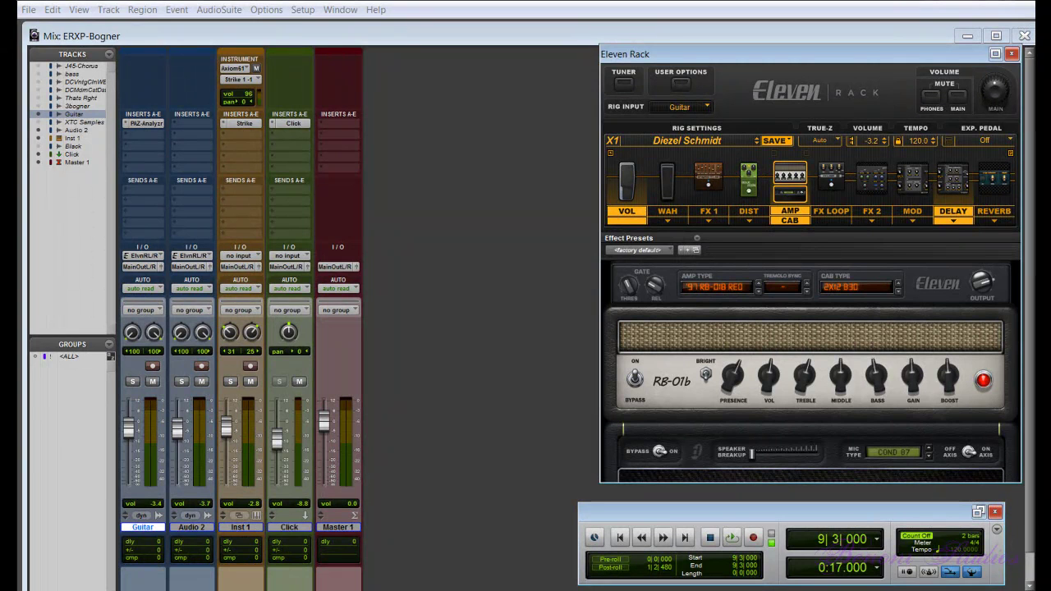
Open the Eleven Rack's delay effect settings and check its list of effect presets.
{"action": "left_click", "coordinate": [953, 178]}
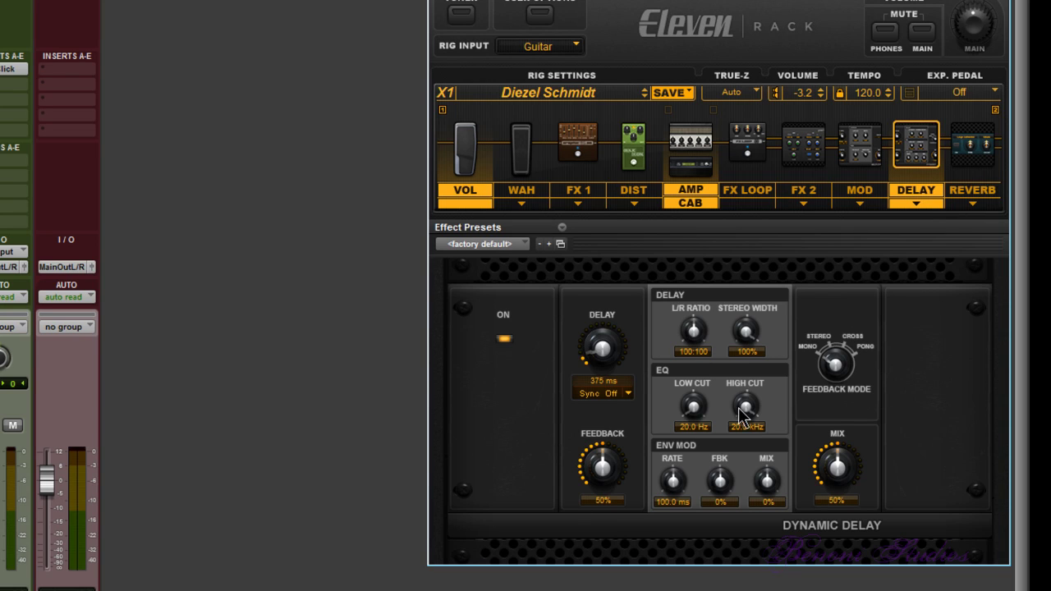
{"action": "left_click", "coordinate": [515, 247]}
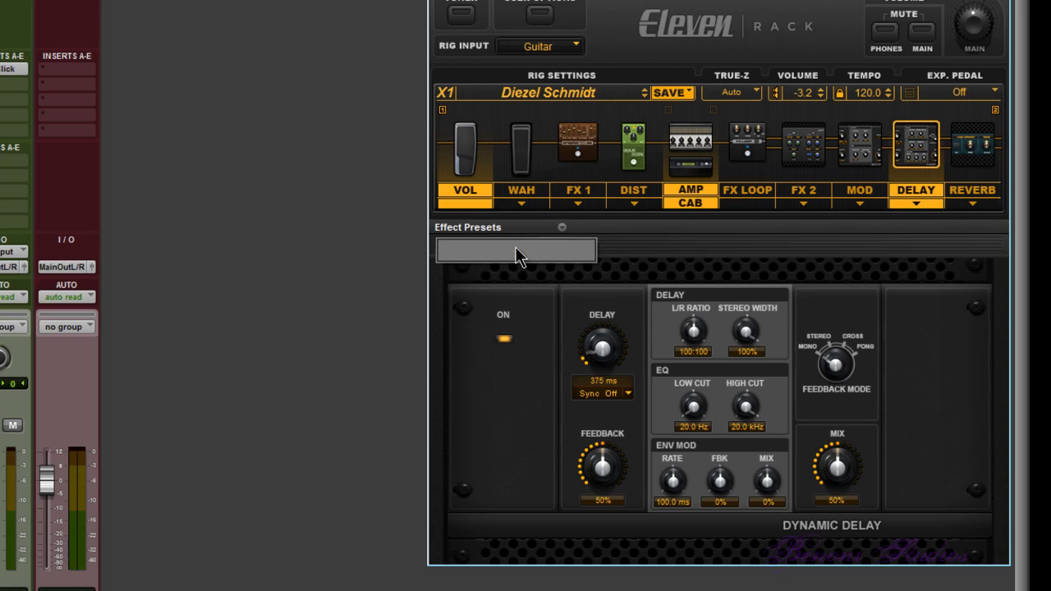
{"action": "left_click", "coordinate": [711, 266]}
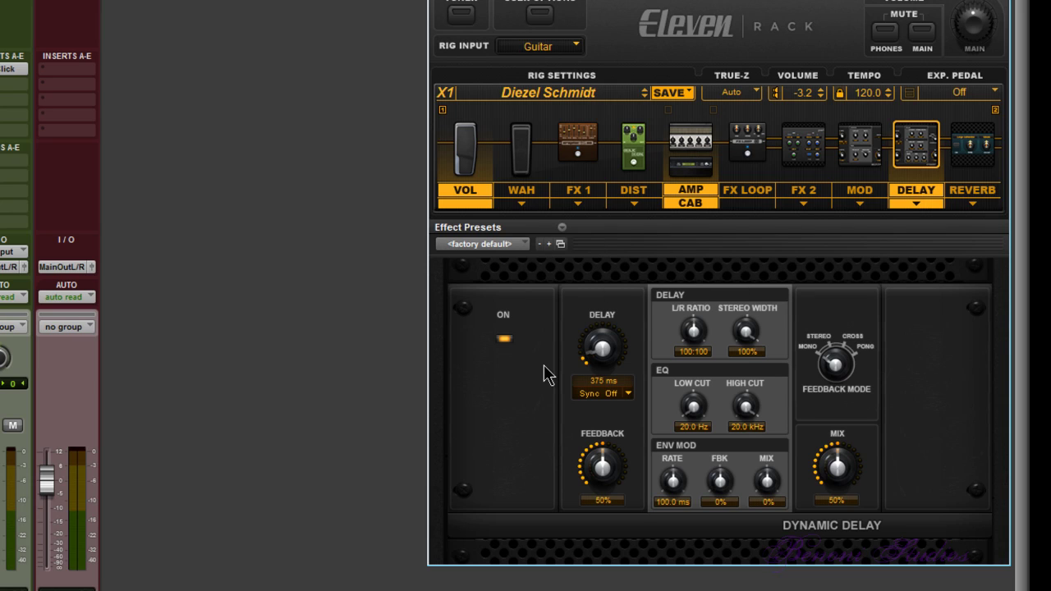
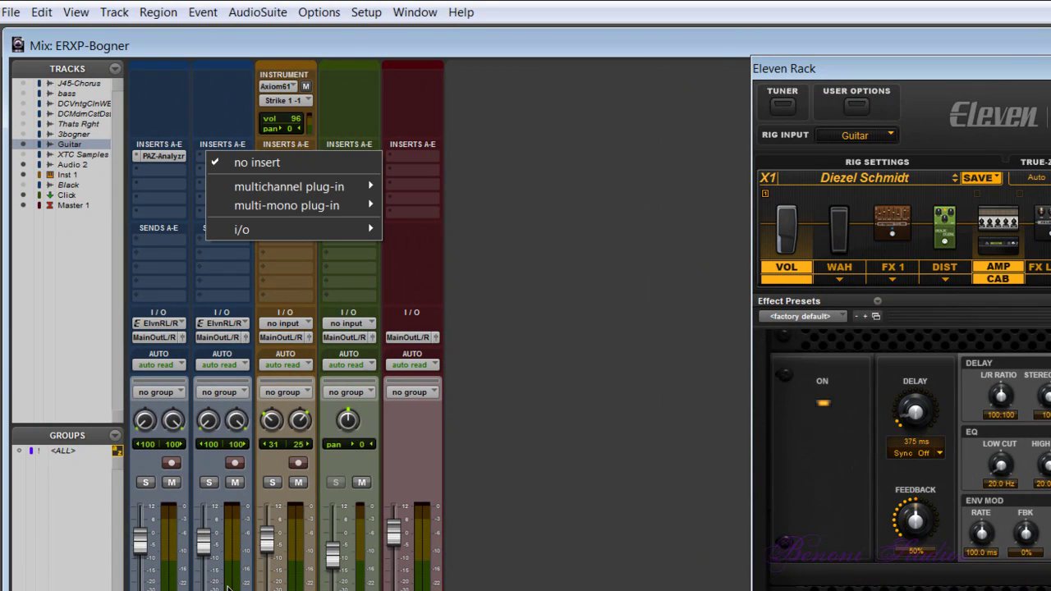
Browse the multichannel plug-in categories and manufacturers available for an insert on the Audio 2 track.
{"action": "mouse_move", "coordinate": [244, 195]}
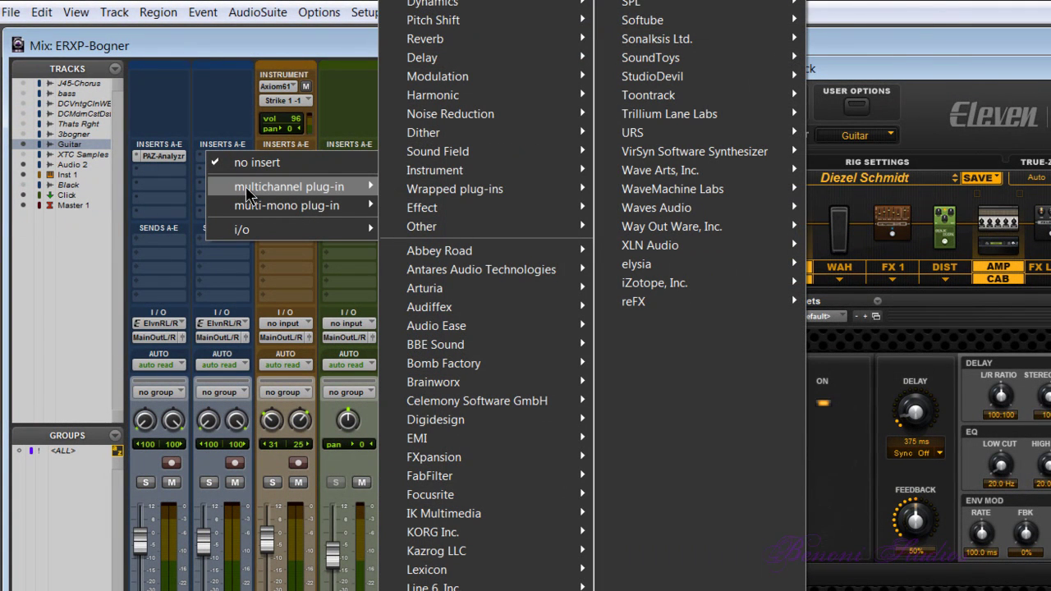
{"action": "mouse_move", "coordinate": [450, 4]}
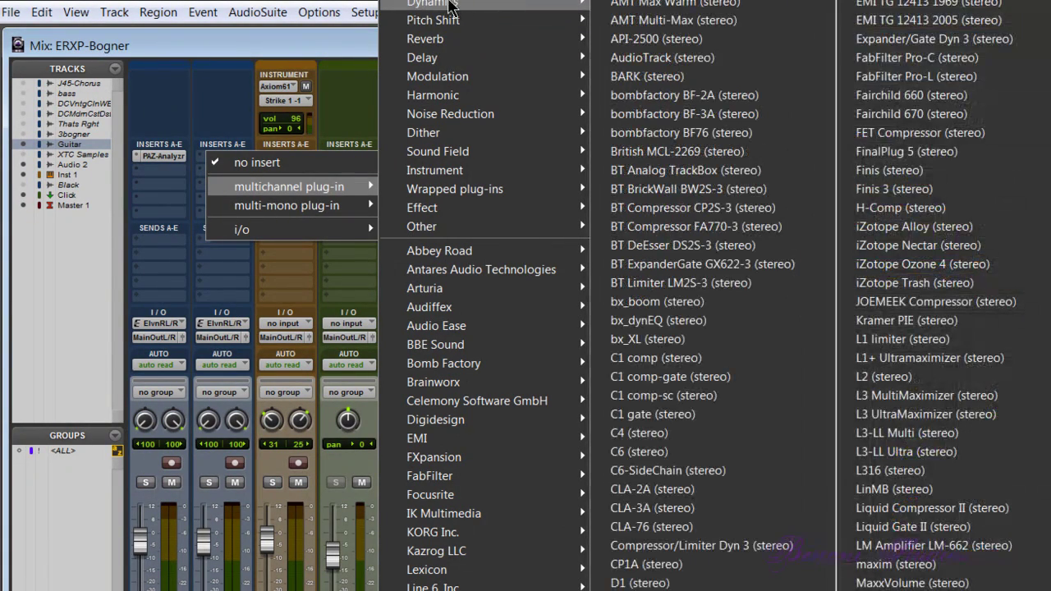
{"action": "mouse_move", "coordinate": [456, 62]}
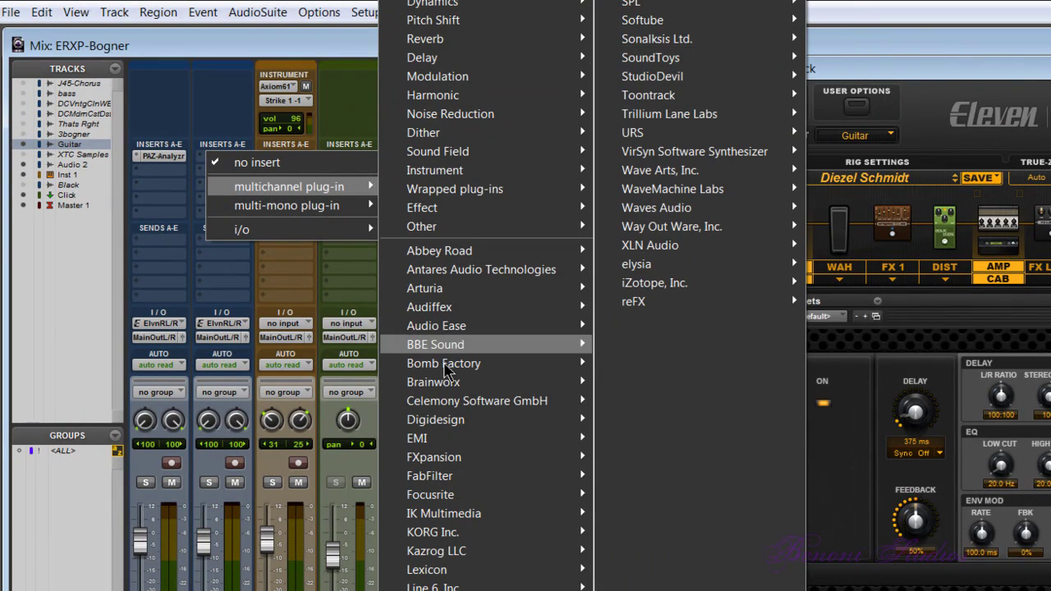
{"action": "mouse_move", "coordinate": [449, 426]}
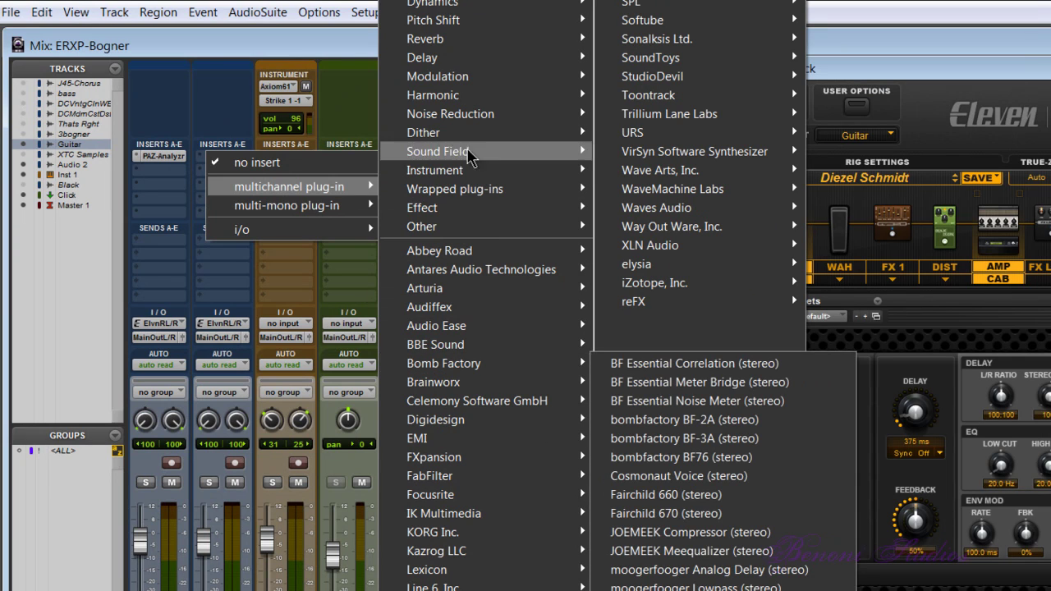
{"action": "left_click", "coordinate": [288, 2]}
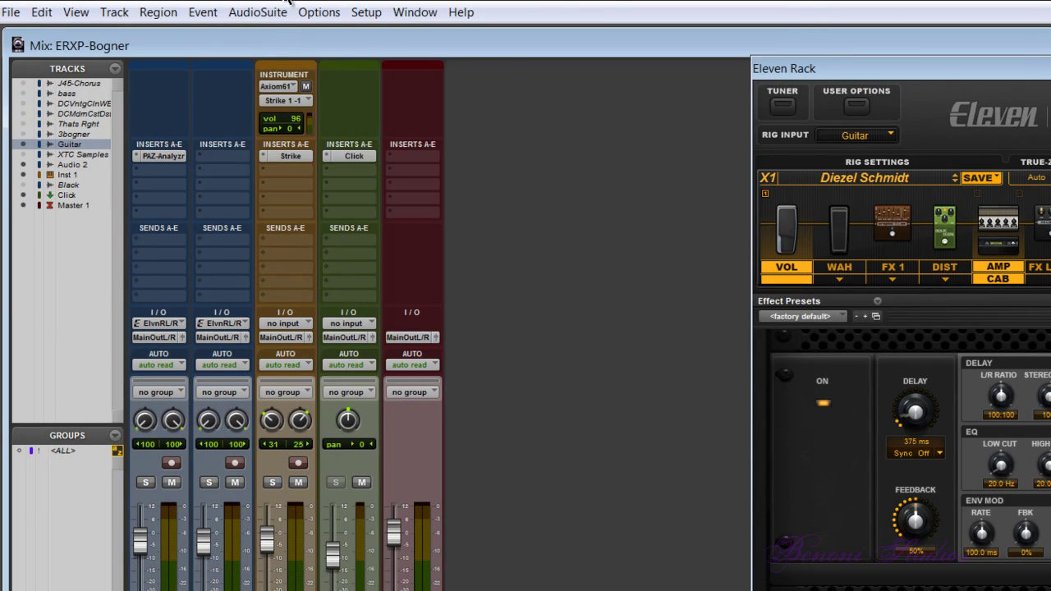
Review the display preference for organizing plug-in menus and leave the preferences without changes.
{"action": "left_click", "coordinate": [365, 13]}
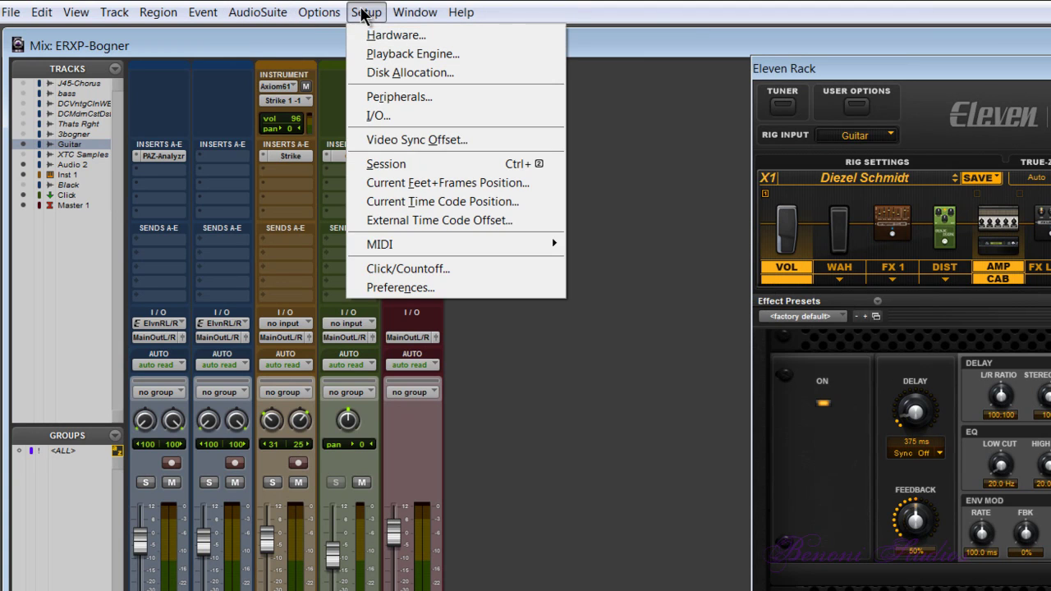
{"action": "left_click", "coordinate": [376, 287]}
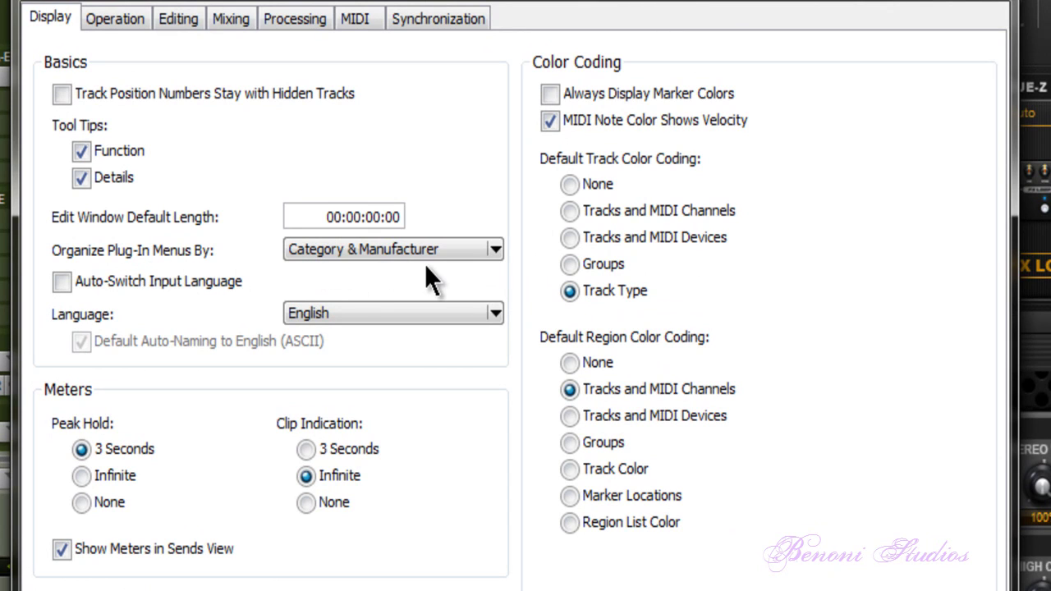
{"action": "left_click", "coordinate": [494, 253]}
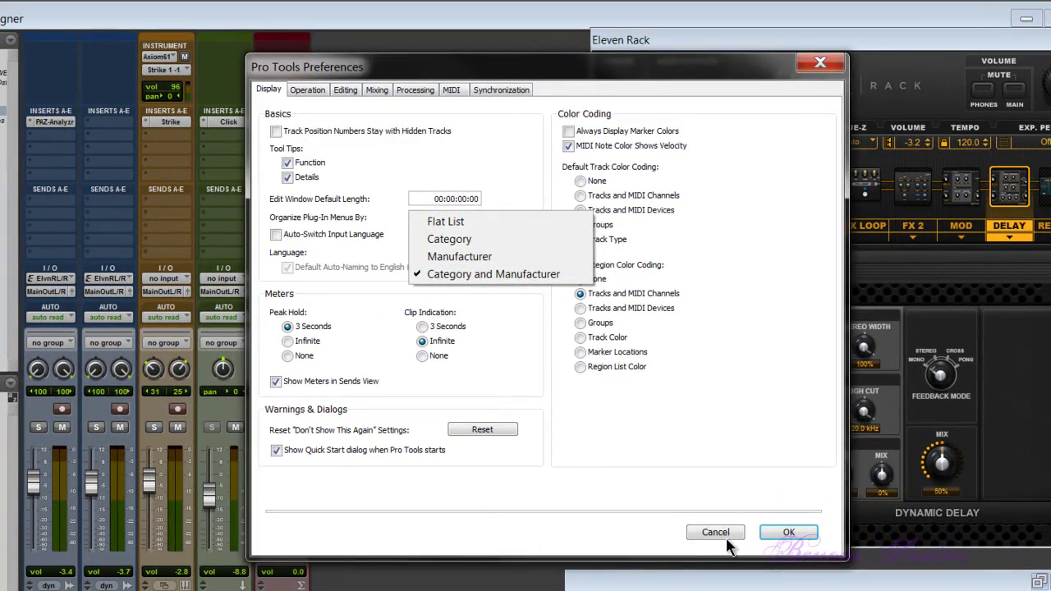
{"action": "left_click", "coordinate": [703, 527]}
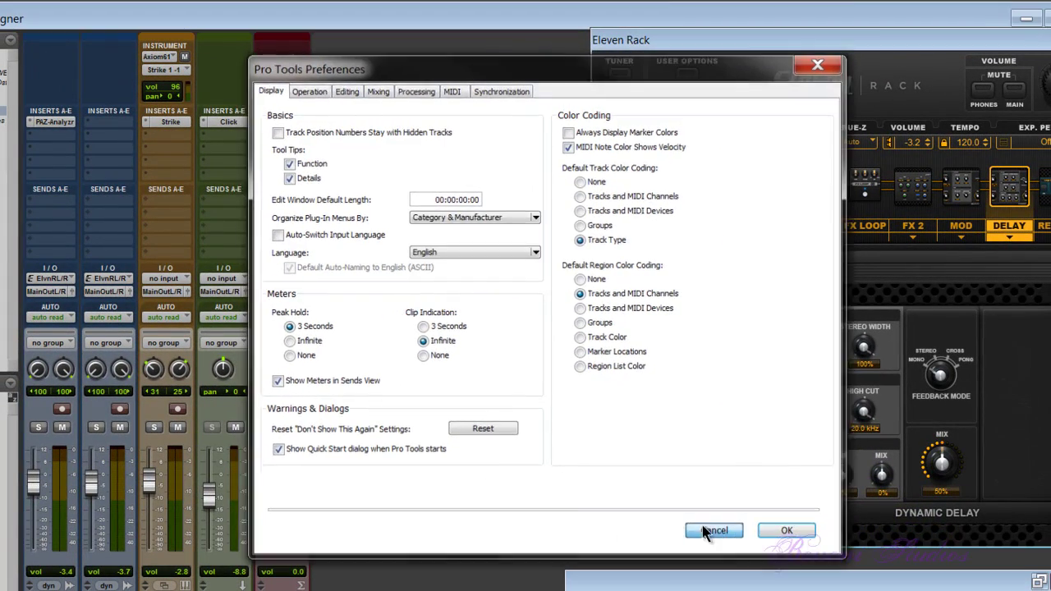
{"action": "left_click", "coordinate": [708, 531]}
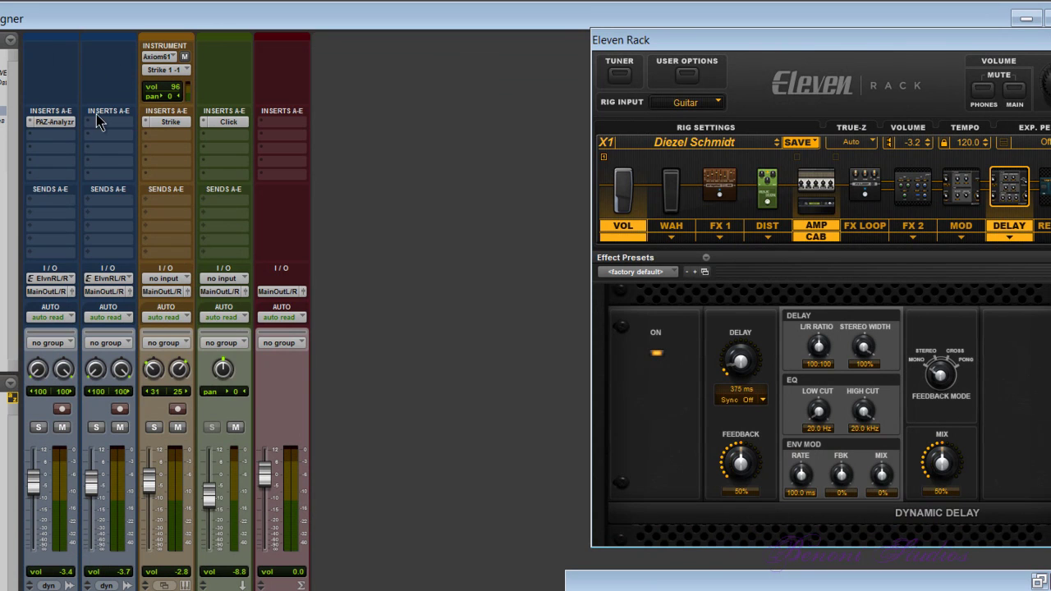
Insert the stereo AIR Dynamic Delay as a multichannel plug-in on the Audio 2 track's first insert.
{"action": "left_click", "coordinate": [105, 129]}
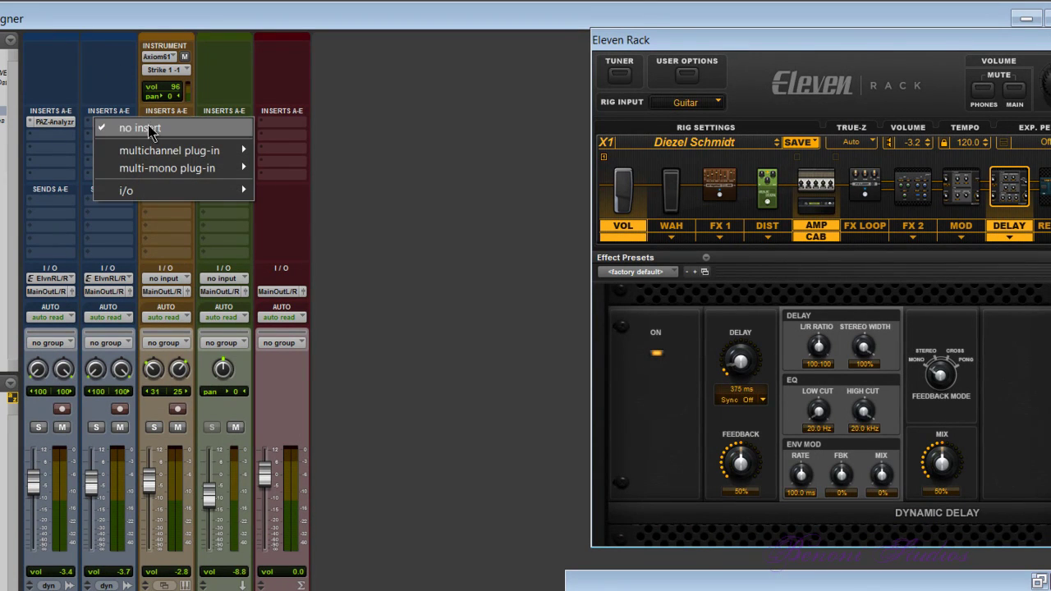
{"action": "mouse_move", "coordinate": [166, 153]}
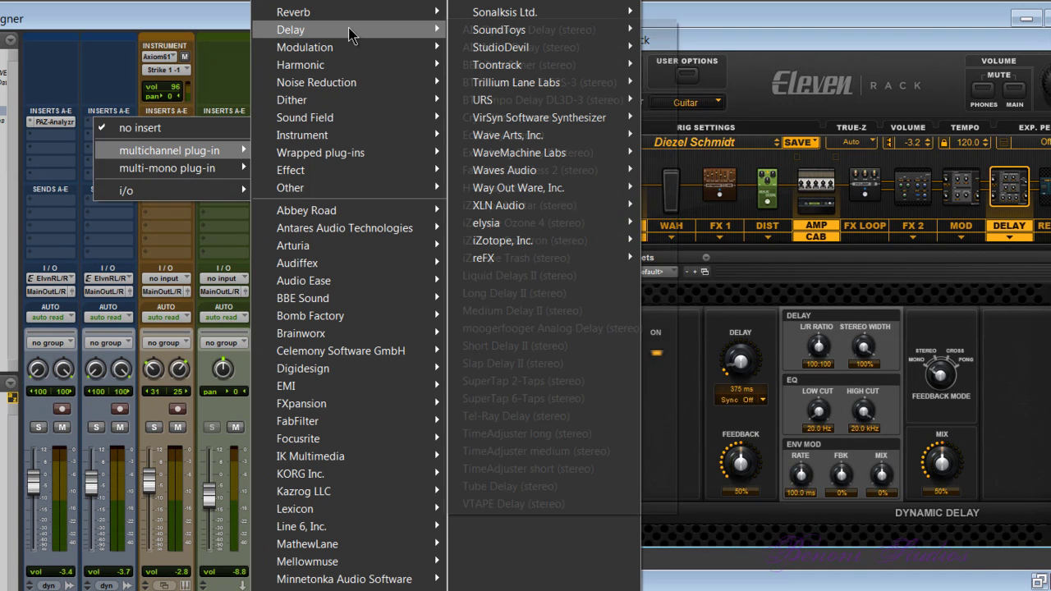
{"action": "mouse_move", "coordinate": [353, 30]}
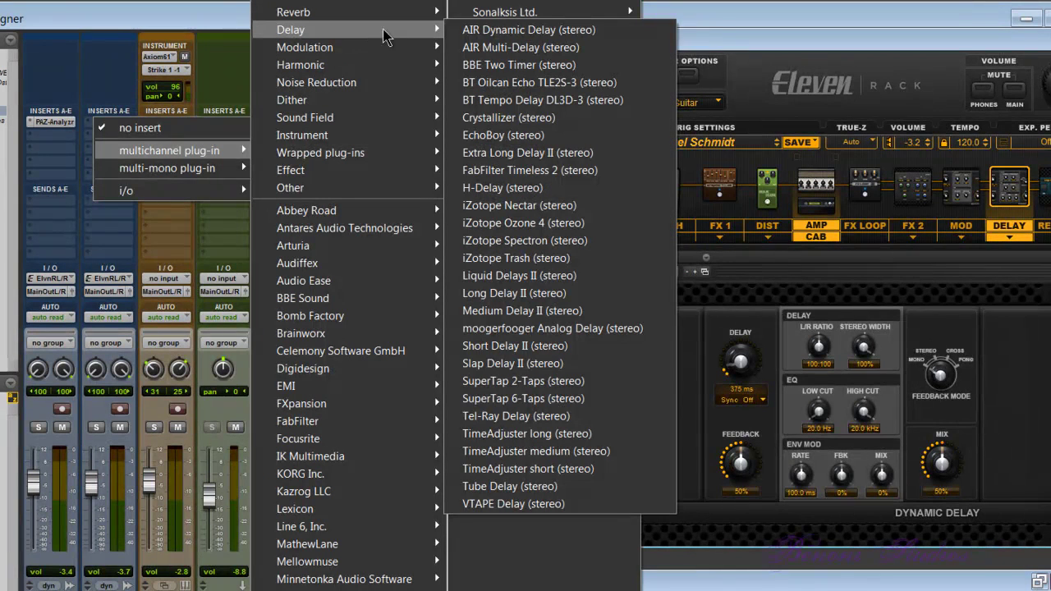
{"action": "left_click", "coordinate": [555, 33]}
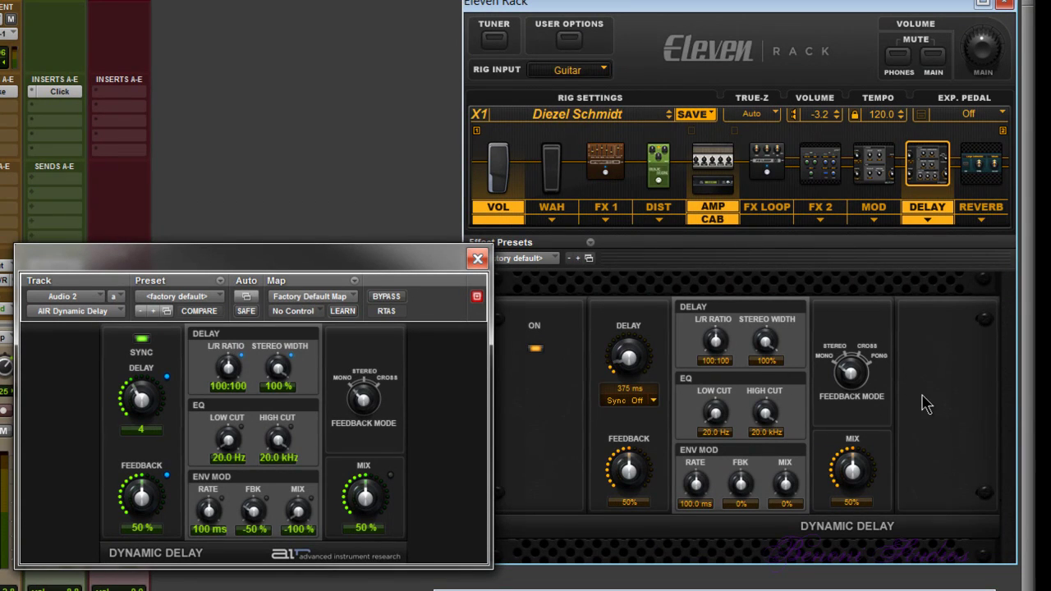
Switch the AIR Dynamic Delay's sync off and back on, and view the Eleven Rack delay's sync note values, keeping Off.
{"action": "left_click", "coordinate": [863, 380]}
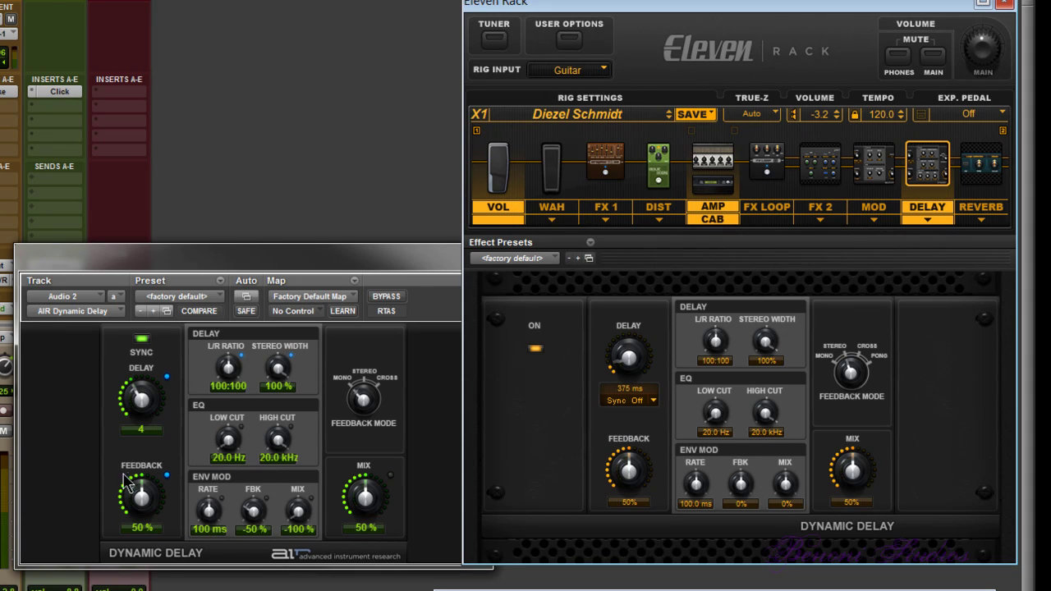
{"action": "left_click", "coordinate": [144, 359]}
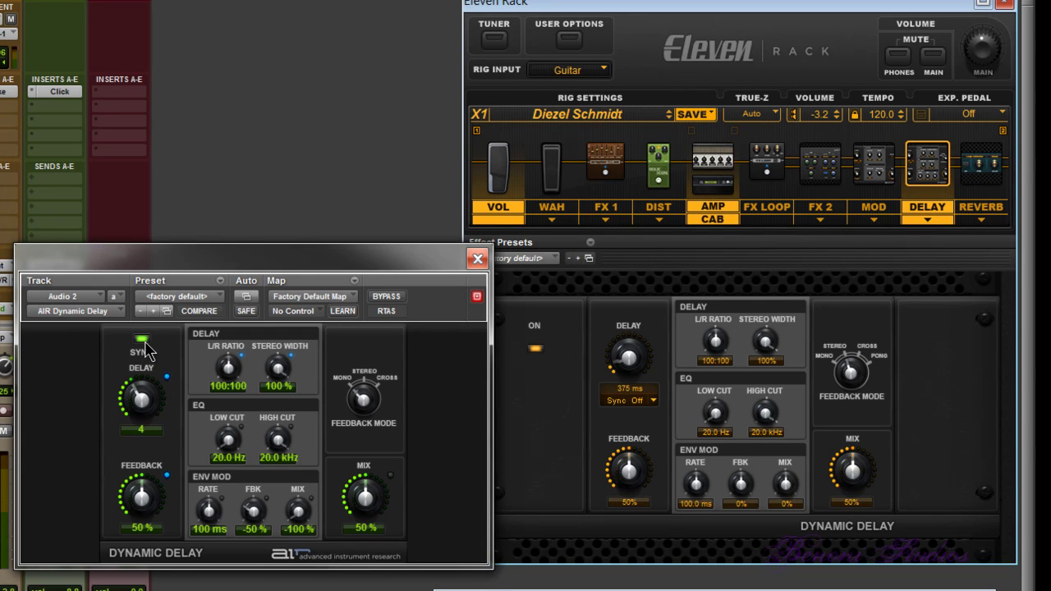
{"action": "left_click", "coordinate": [142, 339]}
{"action": "left_click", "coordinate": [142, 340]}
{"action": "left_click", "coordinate": [655, 402]}
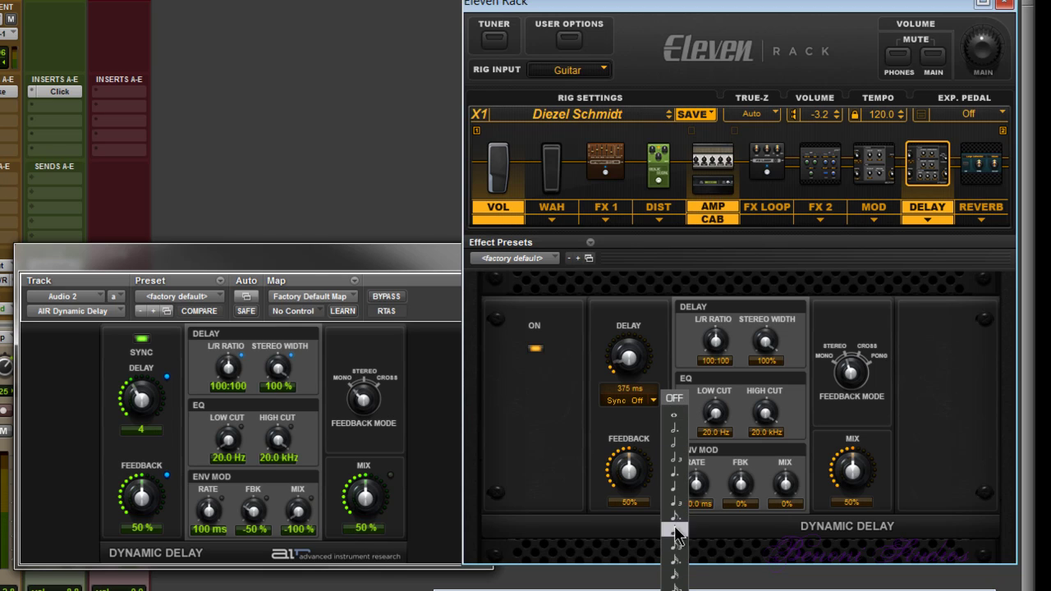
{"action": "left_click", "coordinate": [671, 403]}
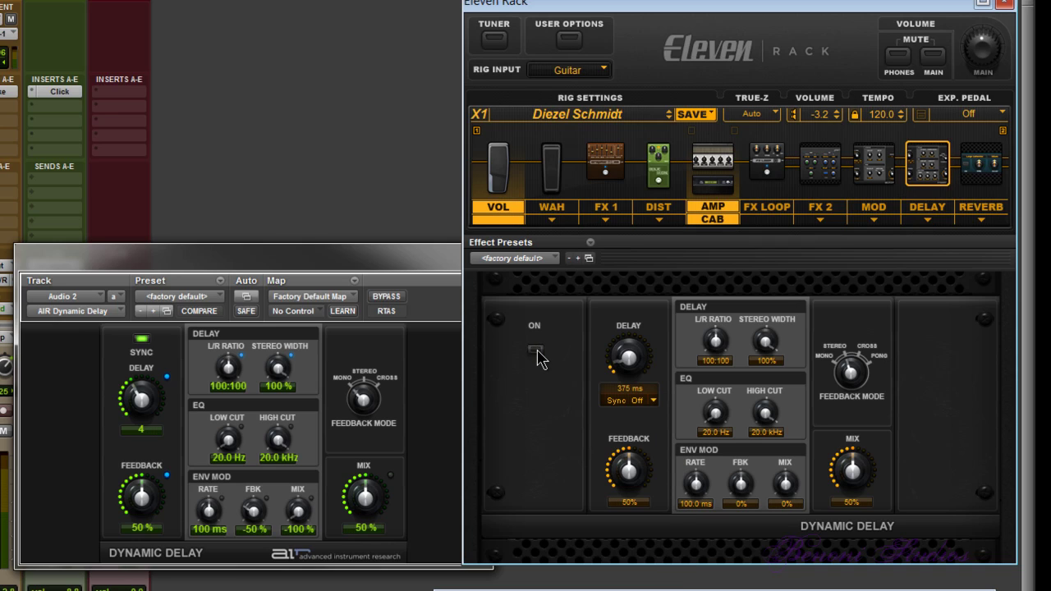
Switch the Eleven Rack delay off and on again, and bypass and re-enable the AIR Dynamic Delay.
{"action": "left_click", "coordinate": [922, 209]}
{"action": "left_click", "coordinate": [921, 210]}
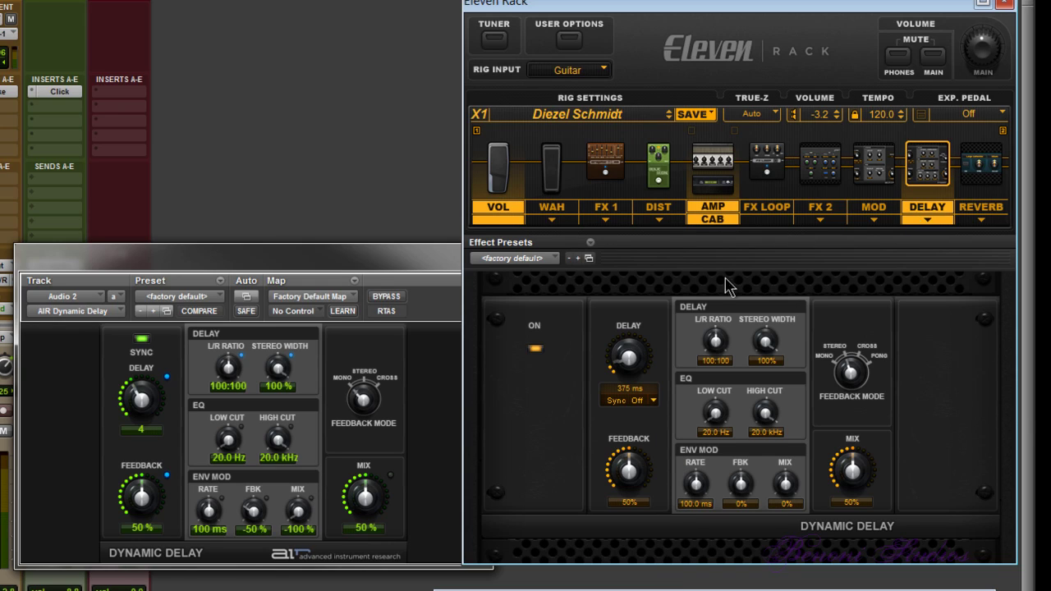
{"action": "left_click", "coordinate": [363, 263]}
{"action": "left_click", "coordinate": [394, 298]}
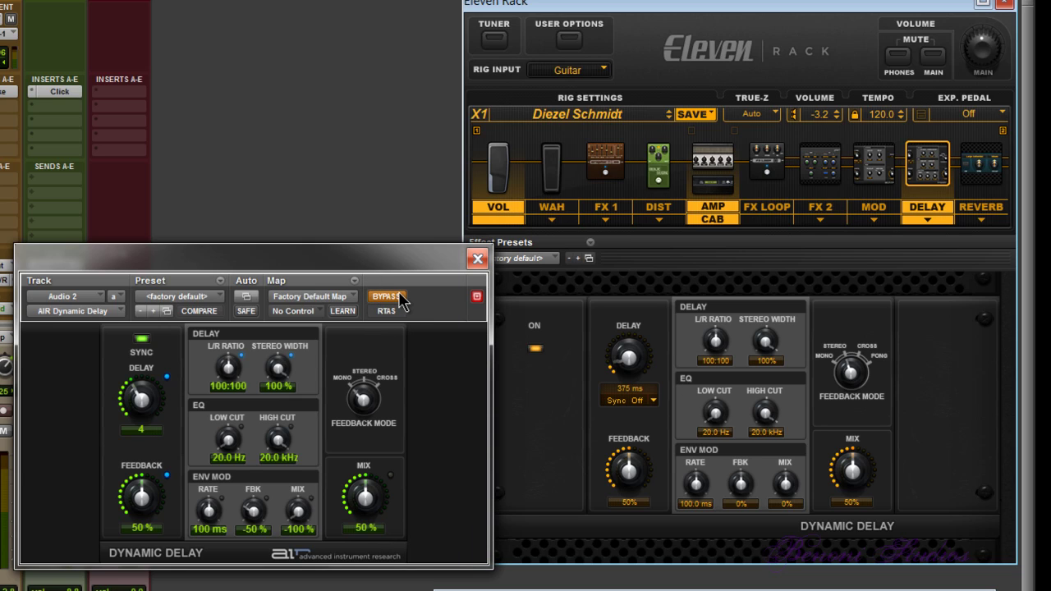
{"action": "left_click", "coordinate": [399, 296]}
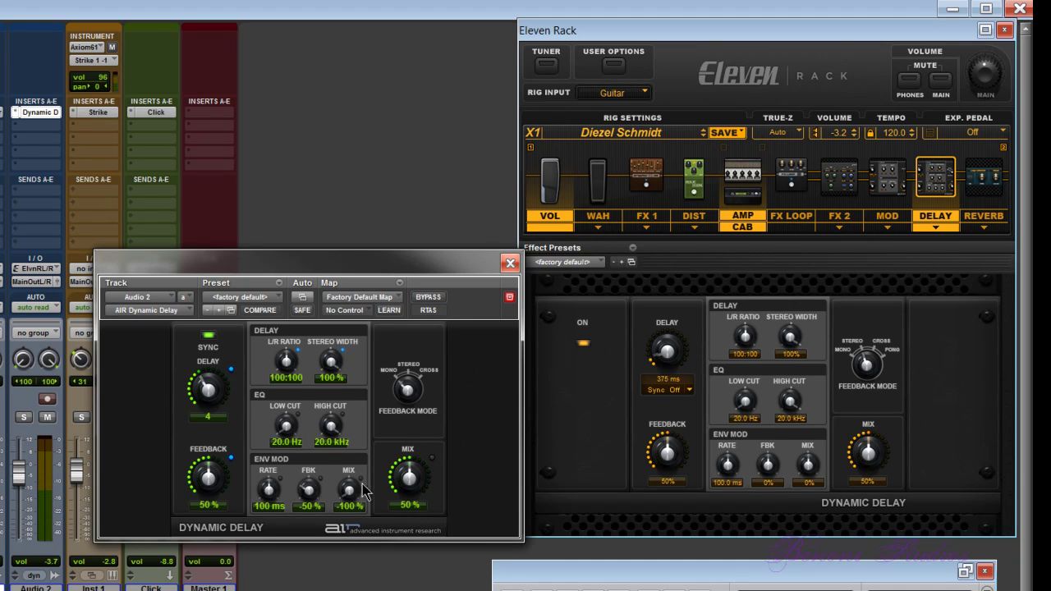
Load the 02 Only While Silent preset in the AIR Dynamic Delay plug-in.
{"action": "left_click", "coordinate": [275, 301]}
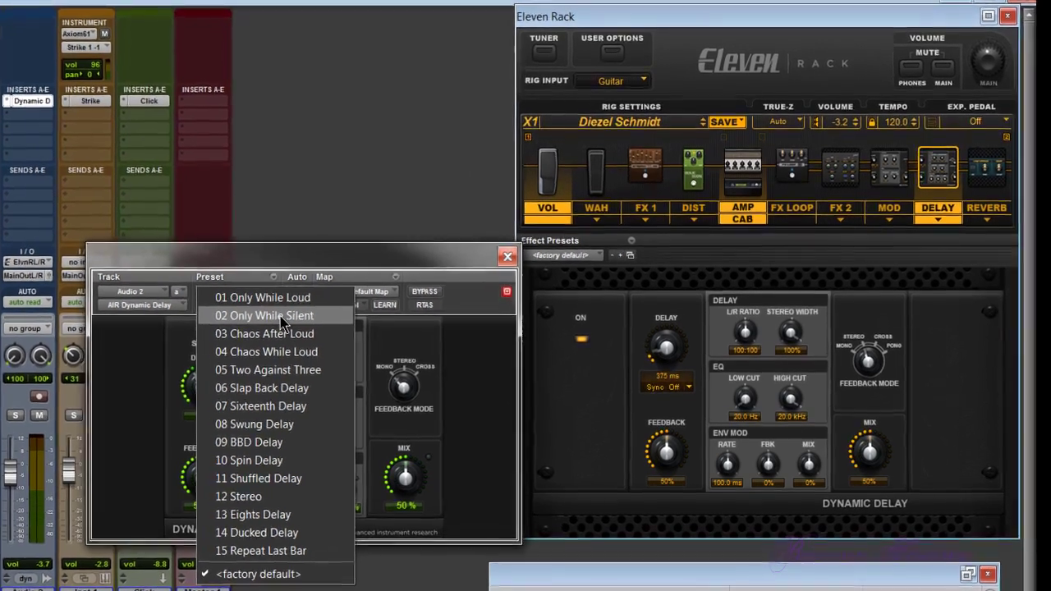
{"action": "left_click", "coordinate": [287, 321]}
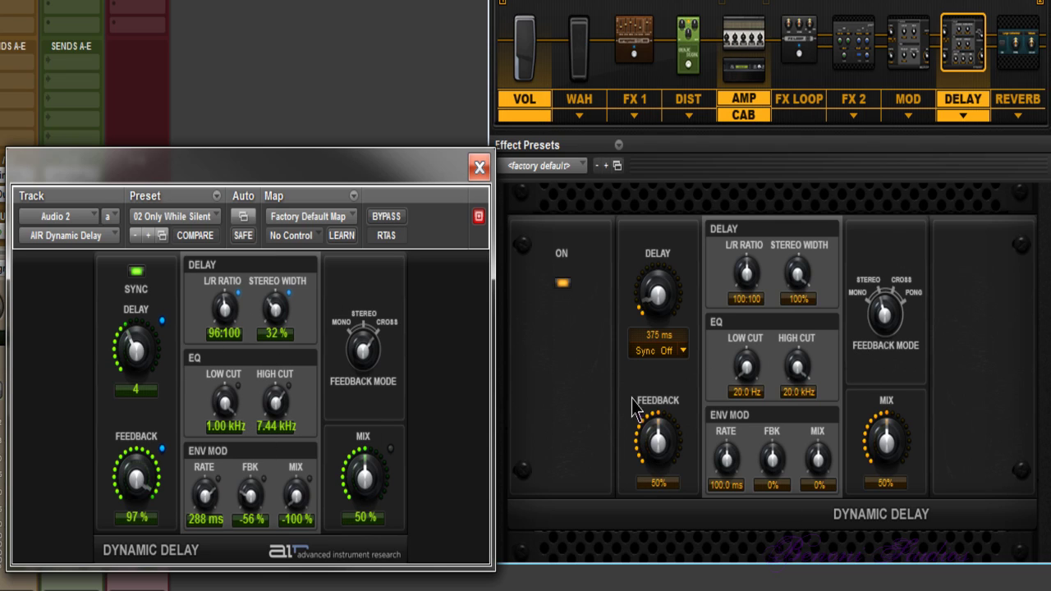
Set the Eleven Rack delay to about 96% feedback, 834 ms delay time, 96:100 L/R ratio and 36% stereo width.
{"action": "left_click_drag", "start_coordinate": [662, 443], "coordinate": [671, 353]}
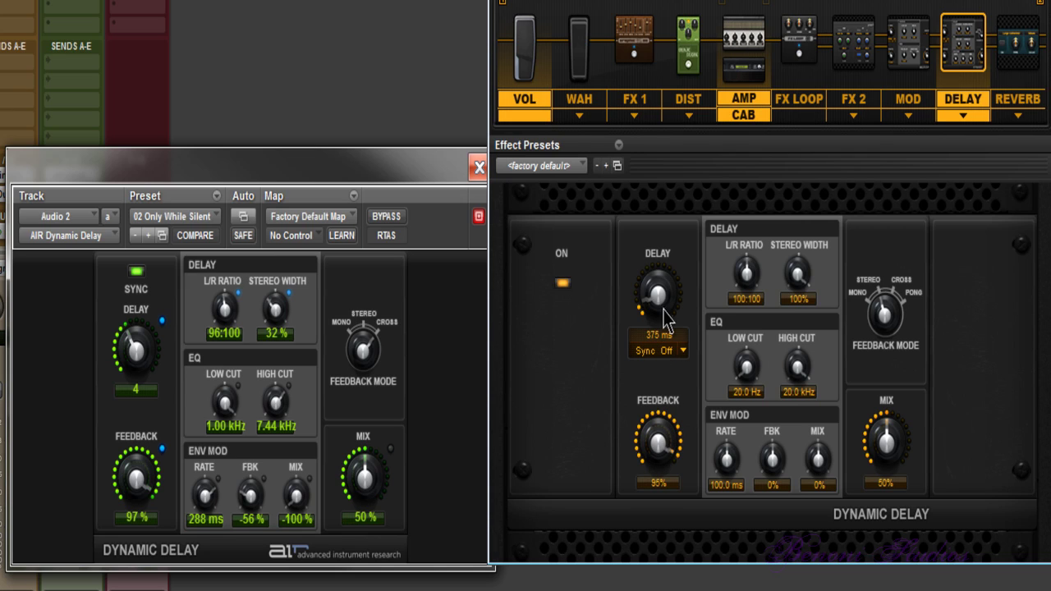
{"action": "left_click_drag", "start_coordinate": [657, 286], "coordinate": [655, 270]}
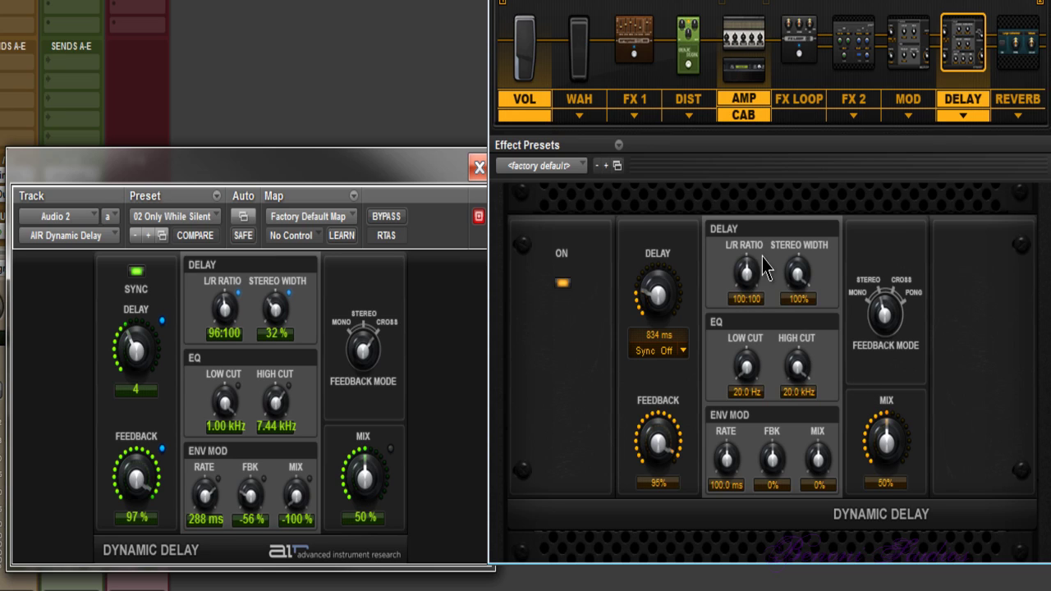
{"action": "left_click_drag", "start_coordinate": [751, 263], "coordinate": [796, 284]}
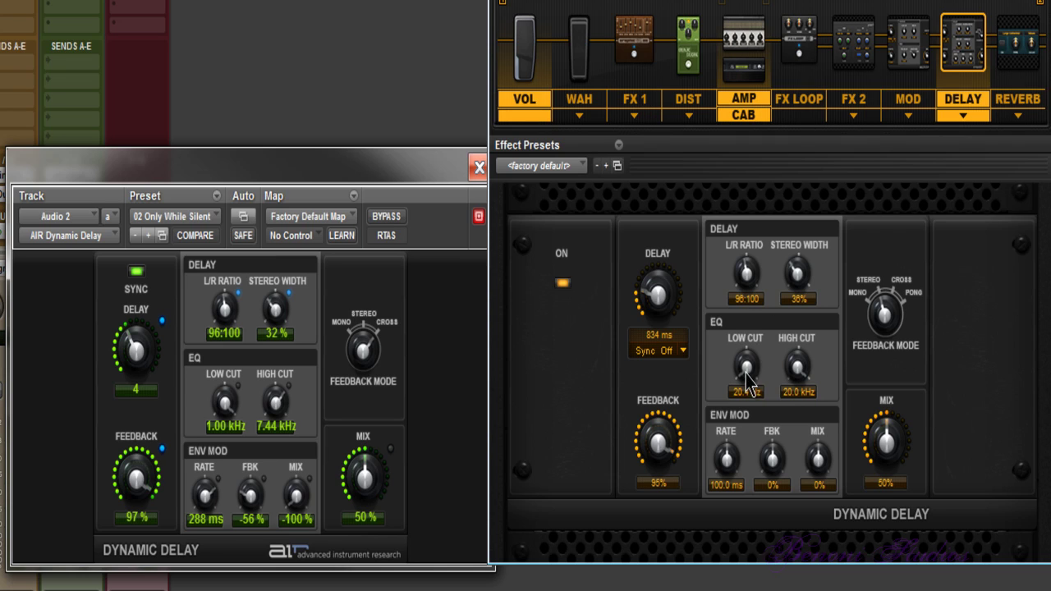
Set the Eleven Rack delay's low cut to 1.0 kHz, high cut to 7.5 kHz, and envelope modulation to 281.4 ms rate, -56% feedback, -100% mix.
{"action": "left_click_drag", "start_coordinate": [747, 382], "coordinate": [747, 261]}
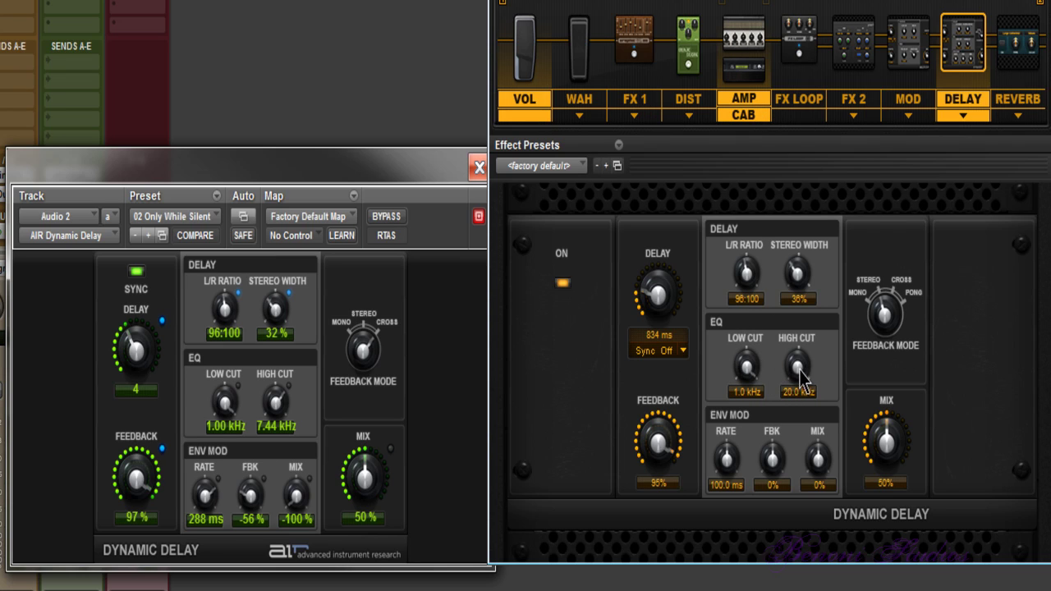
{"action": "left_click_drag", "start_coordinate": [801, 380], "coordinate": [815, 449]}
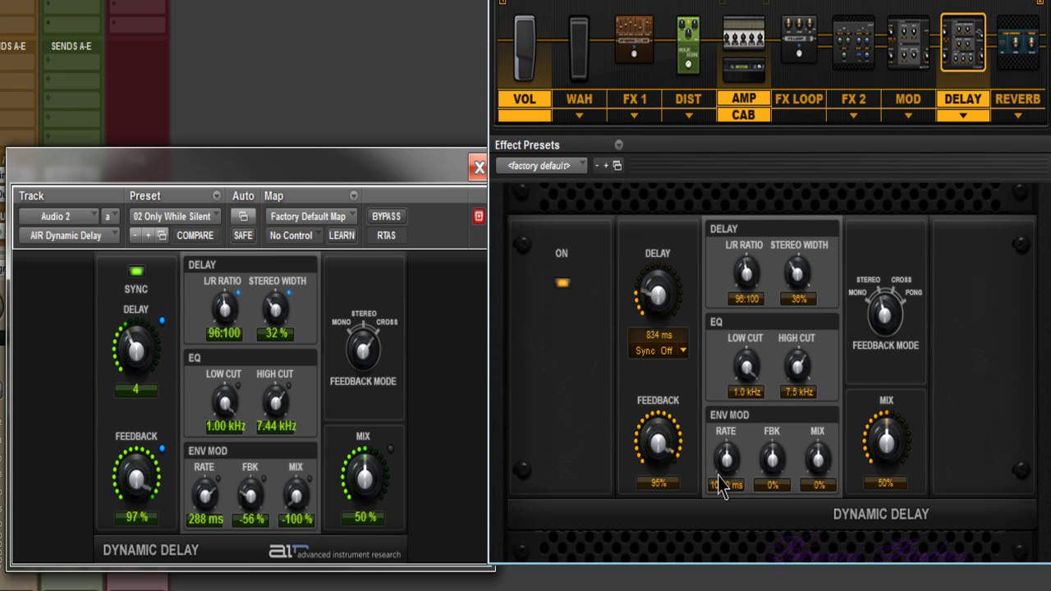
{"action": "left_click_drag", "start_coordinate": [726, 459], "coordinate": [741, 416]}
{"action": "left_click_drag", "start_coordinate": [772, 473], "coordinate": [789, 490]}
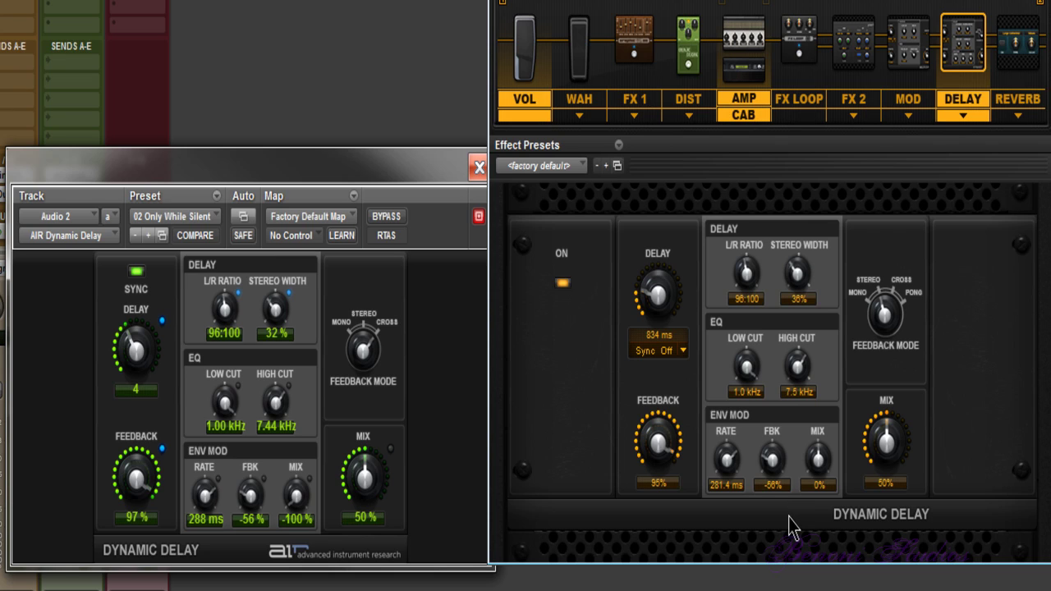
{"action": "left_click_drag", "start_coordinate": [819, 459], "coordinate": [821, 511]}
View the save, copy and import options for the Eleven Rack delay's effect settings without choosing one.
{"action": "left_click", "coordinate": [620, 146]}
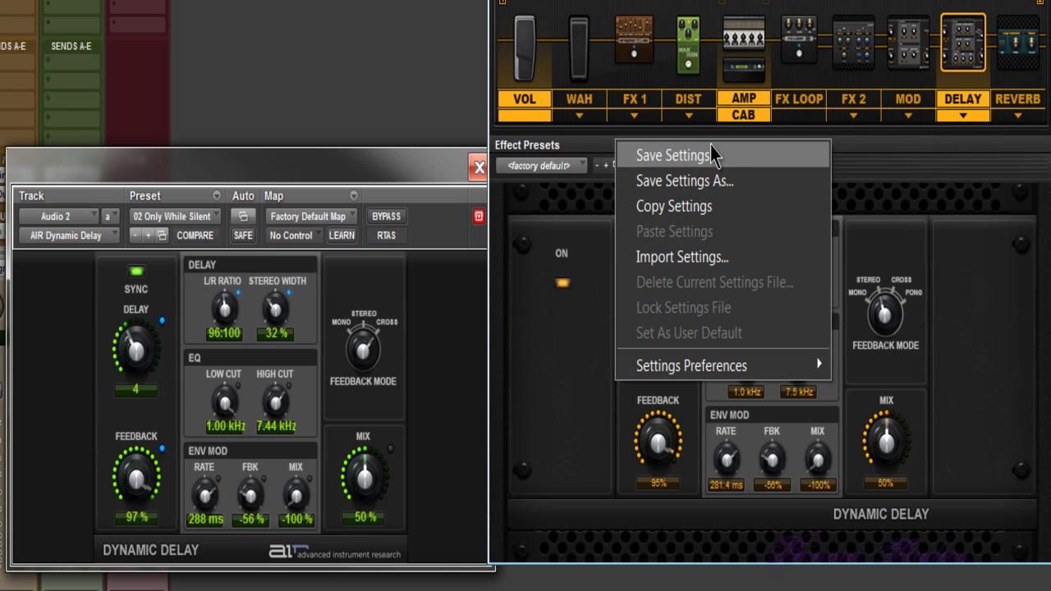
{"action": "left_click", "coordinate": [602, 407]}
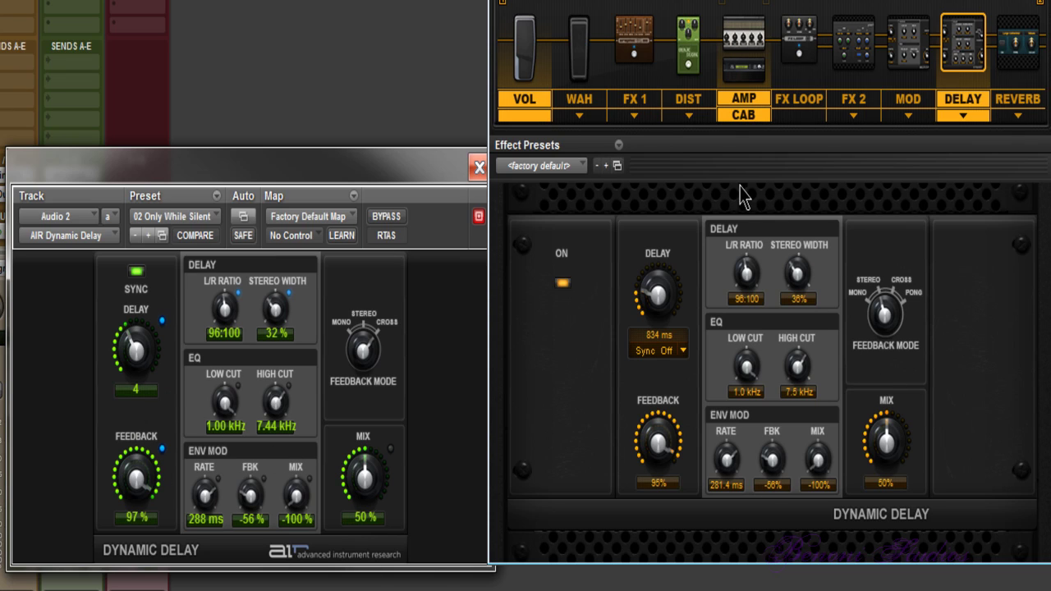
Start importing settings into the Eleven Rack delay and browse to Program Files (x86)\Common Files\Digidesign\DAE\Plug-In Settings\Dynamic Delay on the C: drive.
{"action": "left_click", "coordinate": [619, 146]}
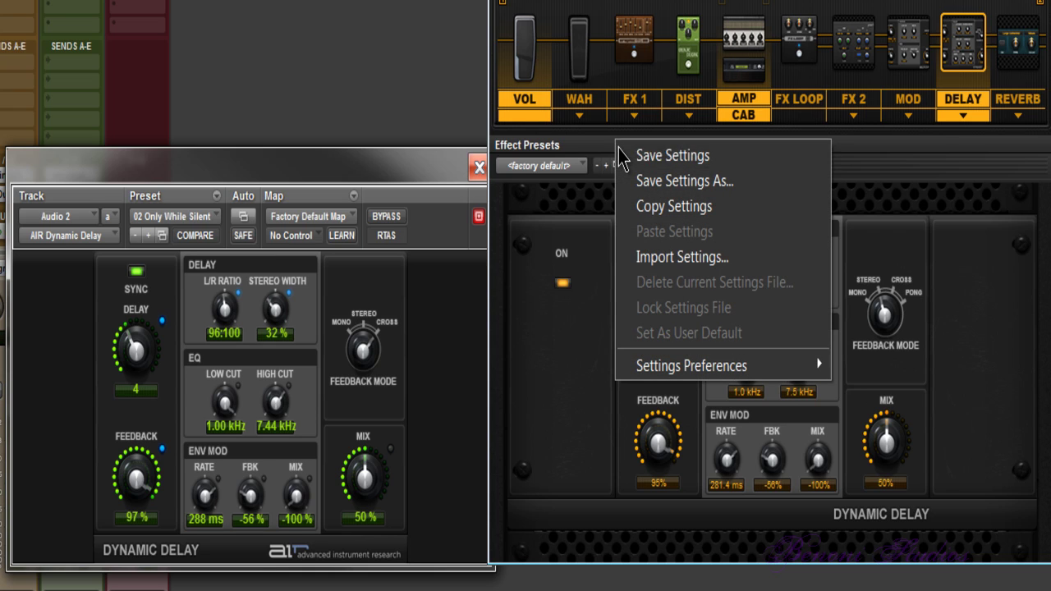
{"action": "left_click", "coordinate": [546, 156]}
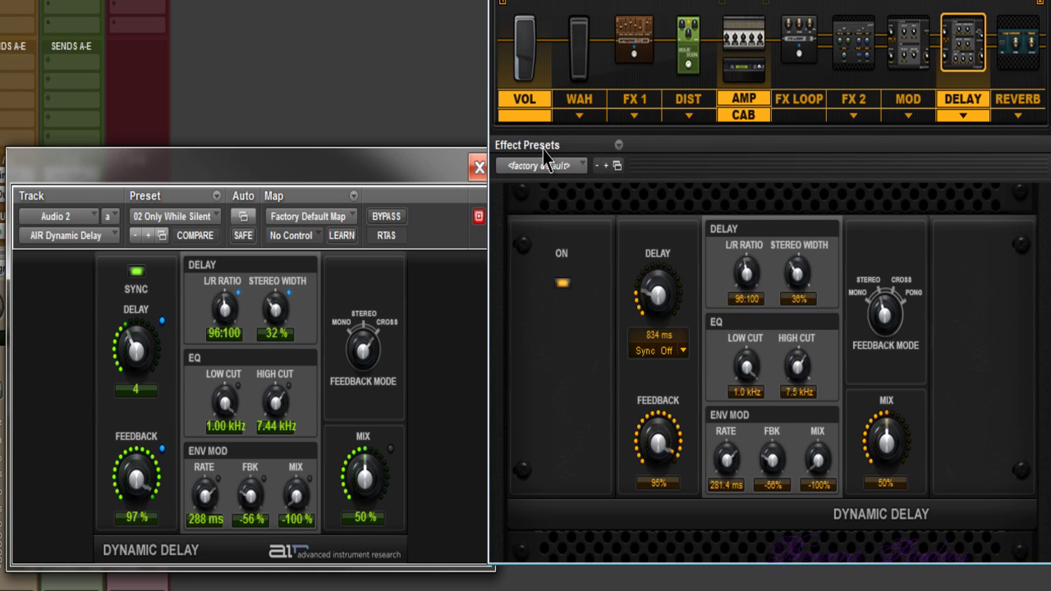
{"action": "left_click", "coordinate": [616, 146]}
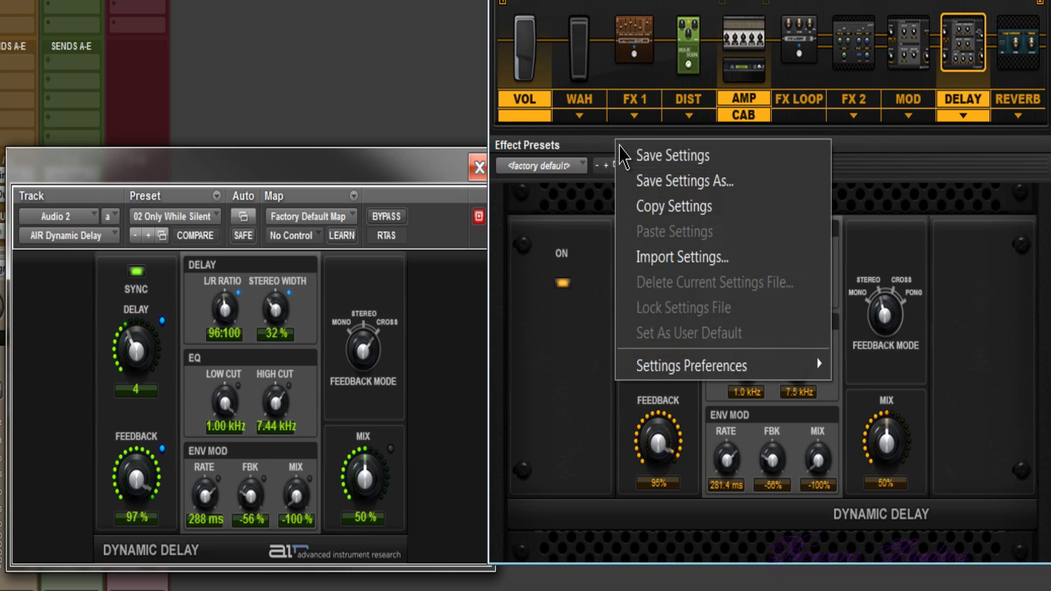
{"action": "left_click", "coordinate": [681, 254]}
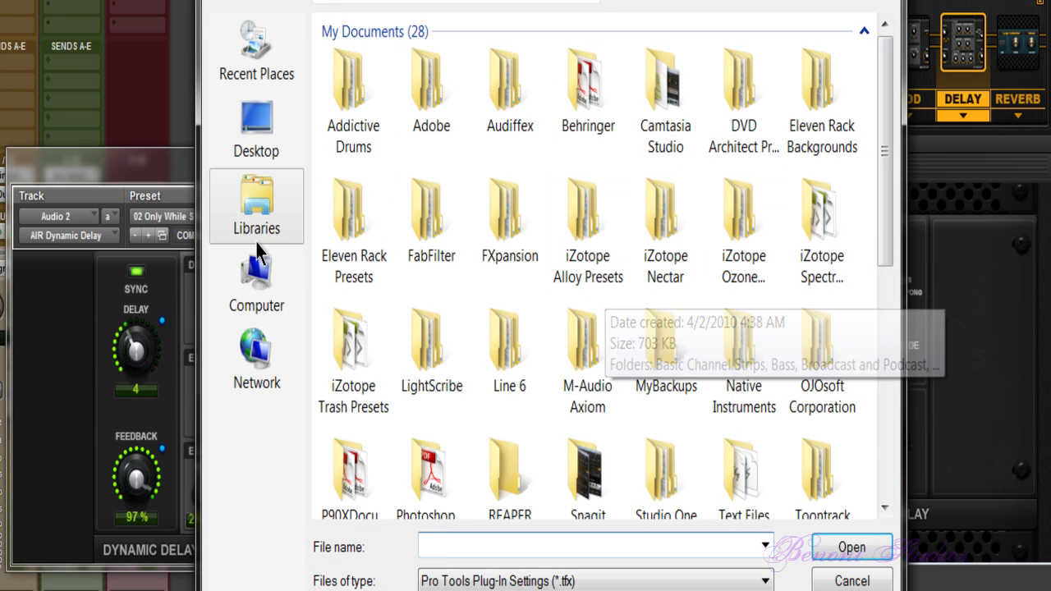
{"action": "left_click", "coordinate": [231, 294]}
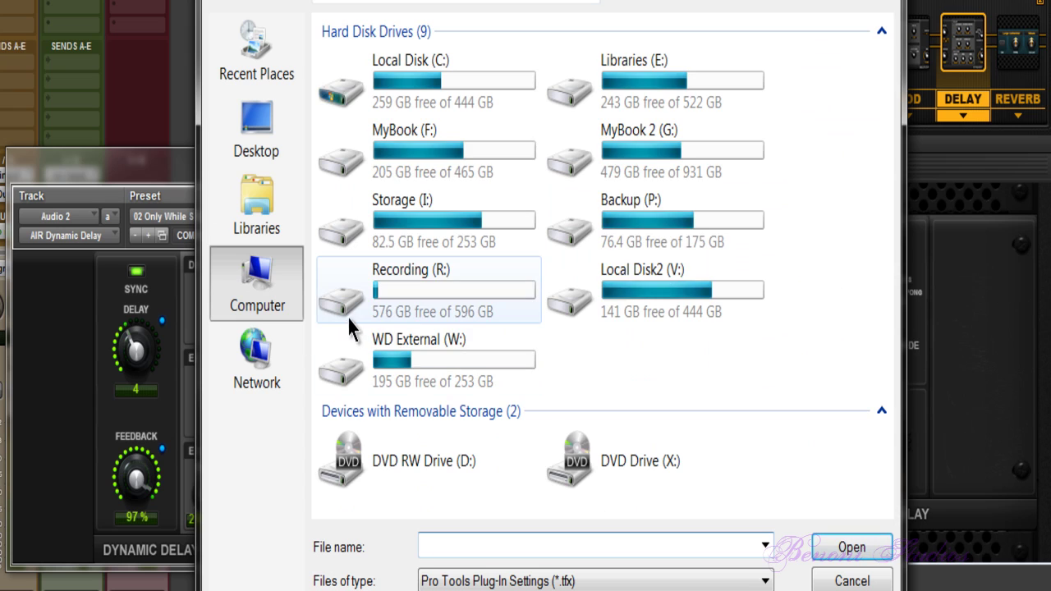
{"action": "double_click", "coordinate": [446, 83]}
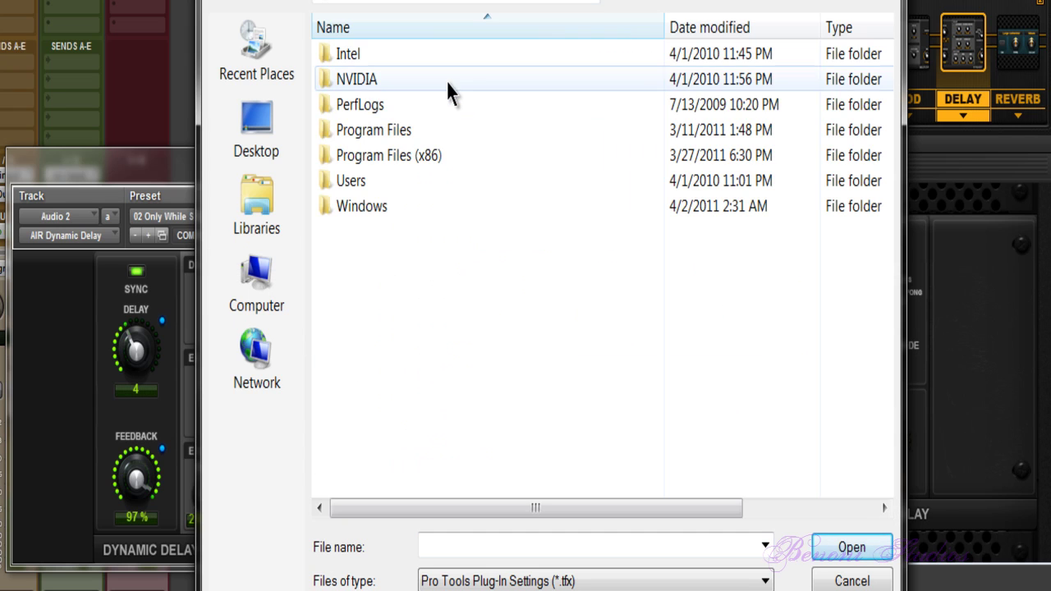
{"action": "double_click", "coordinate": [413, 163]}
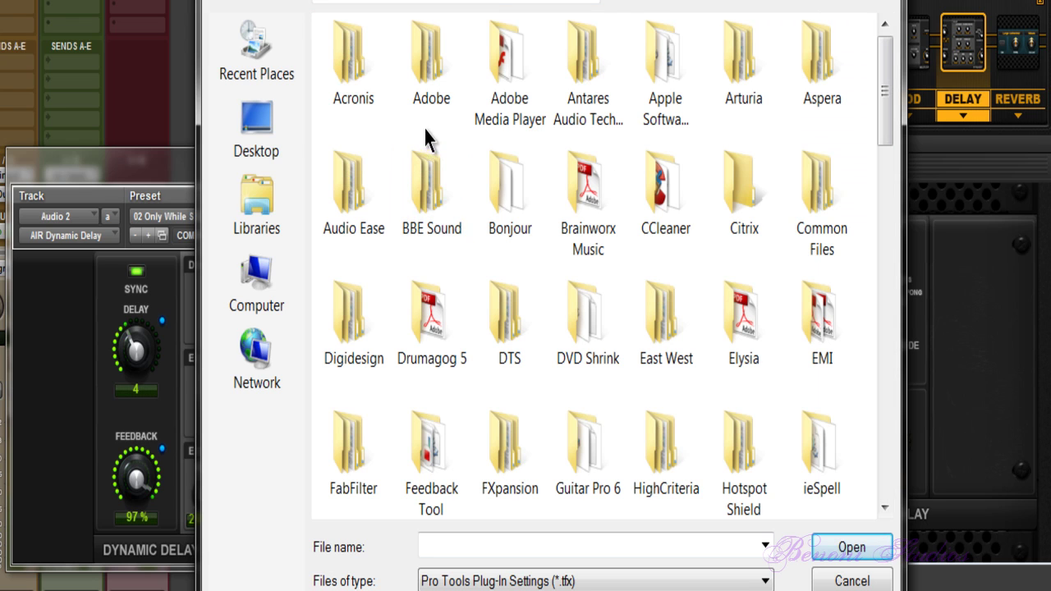
{"action": "double_click", "coordinate": [799, 204]}
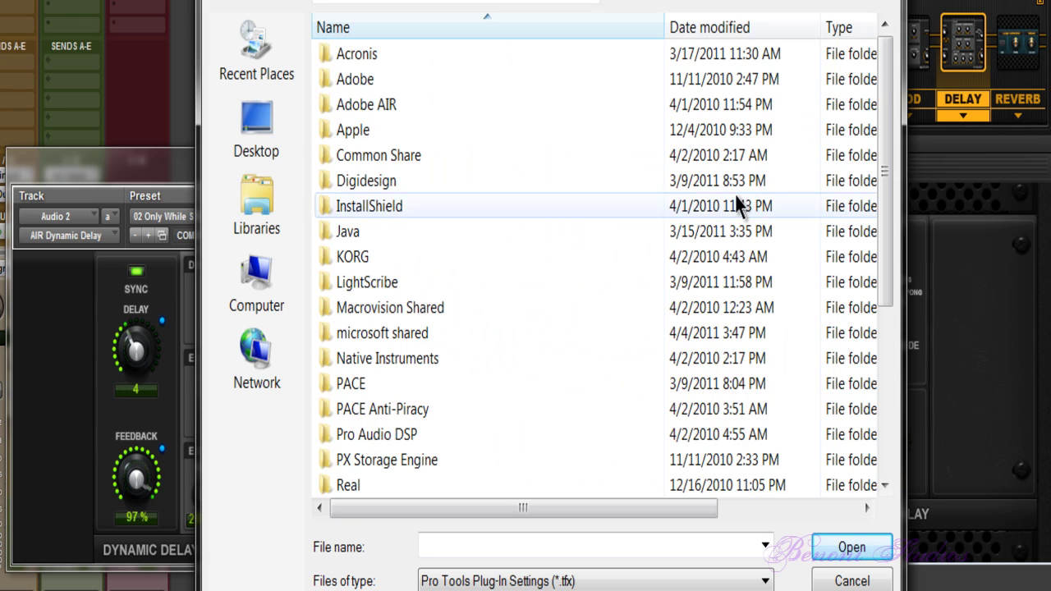
{"action": "double_click", "coordinate": [367, 181]}
{"action": "double_click", "coordinate": [345, 81]}
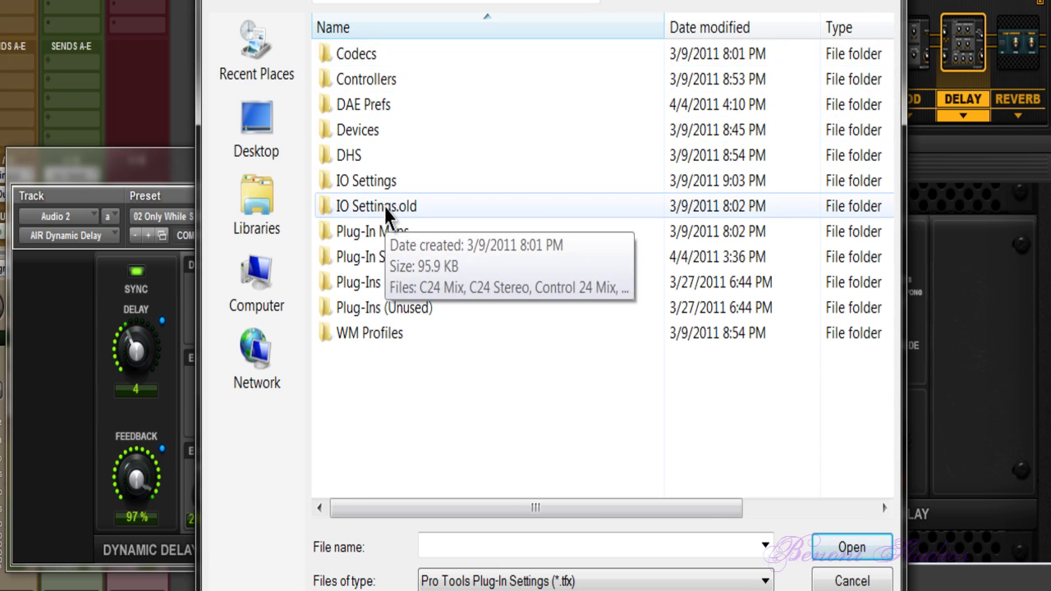
{"action": "double_click", "coordinate": [400, 256]}
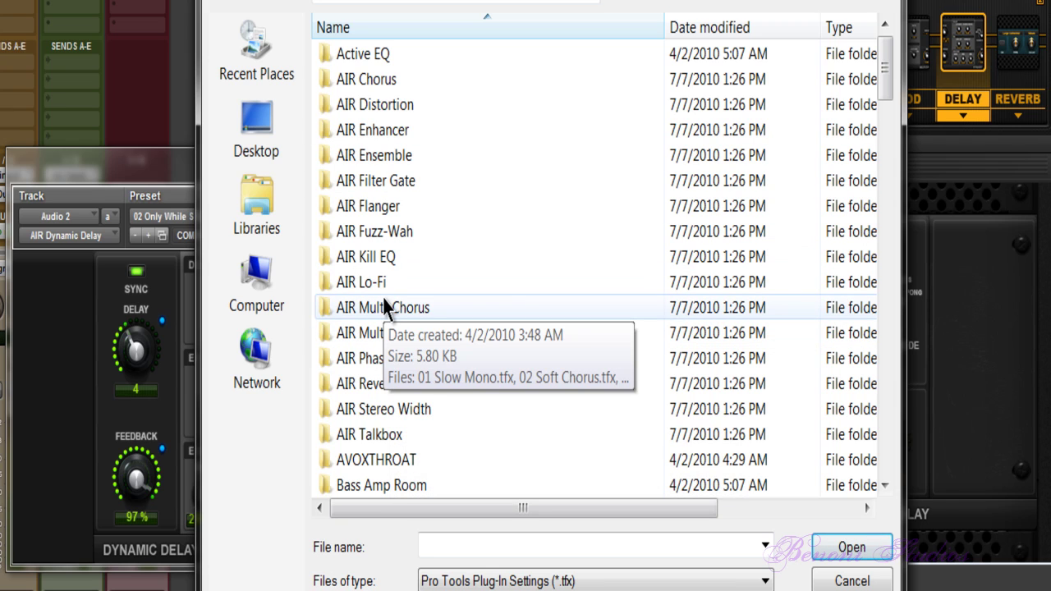
{"action": "scroll", "coordinate": [384, 305], "scroll_direction": "down", "scroll_amount": 10}
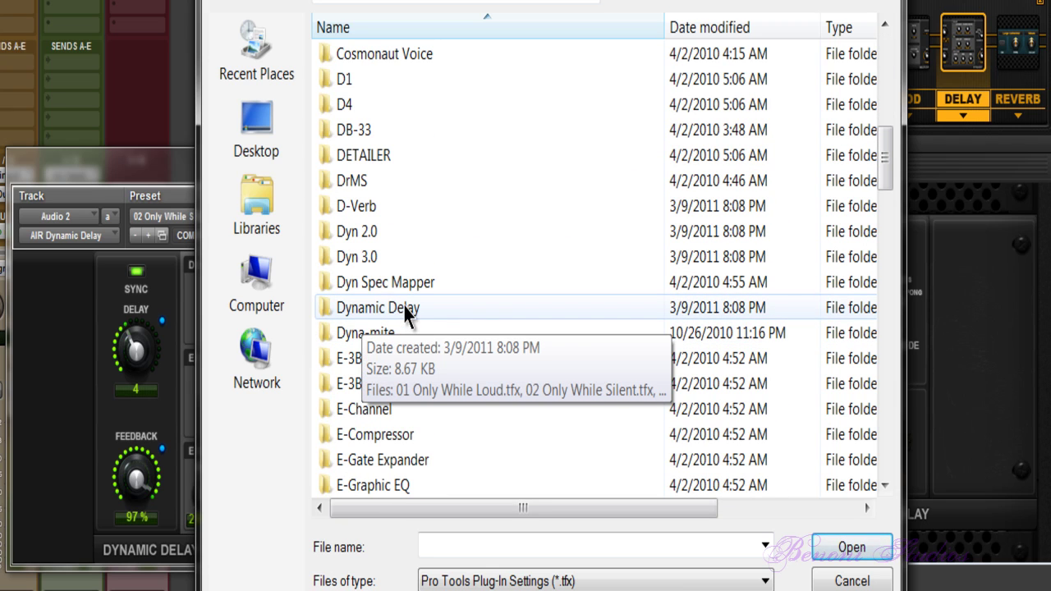
{"action": "double_click", "coordinate": [411, 311]}
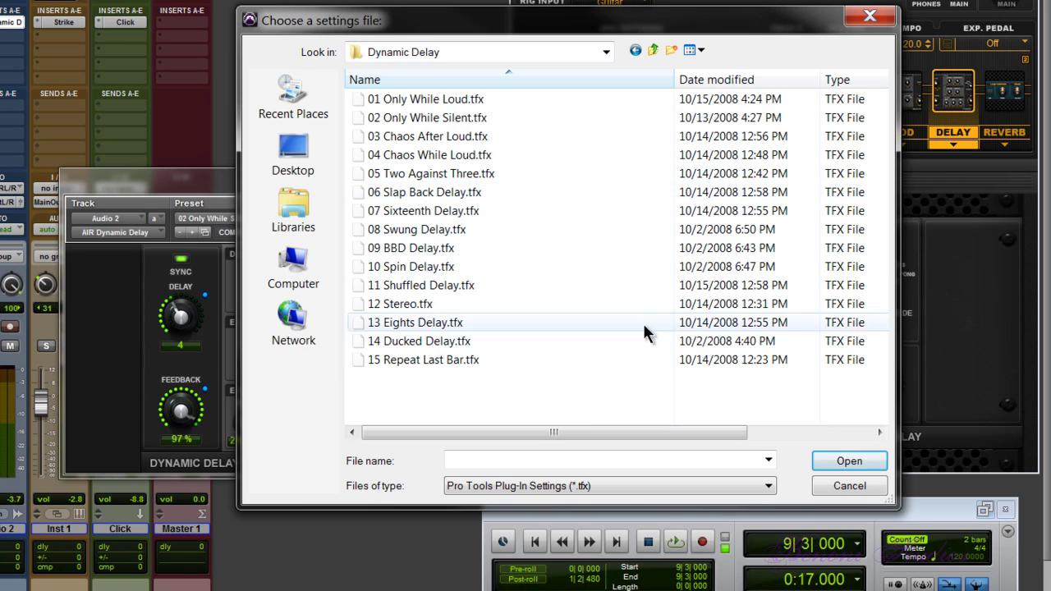
Try to import the 02 Only While Silent.tfx settings file into the Eleven Rack delay, closing the file dialog at the end.
{"action": "left_click_drag", "start_coordinate": [684, 27], "coordinate": [344, 46]}
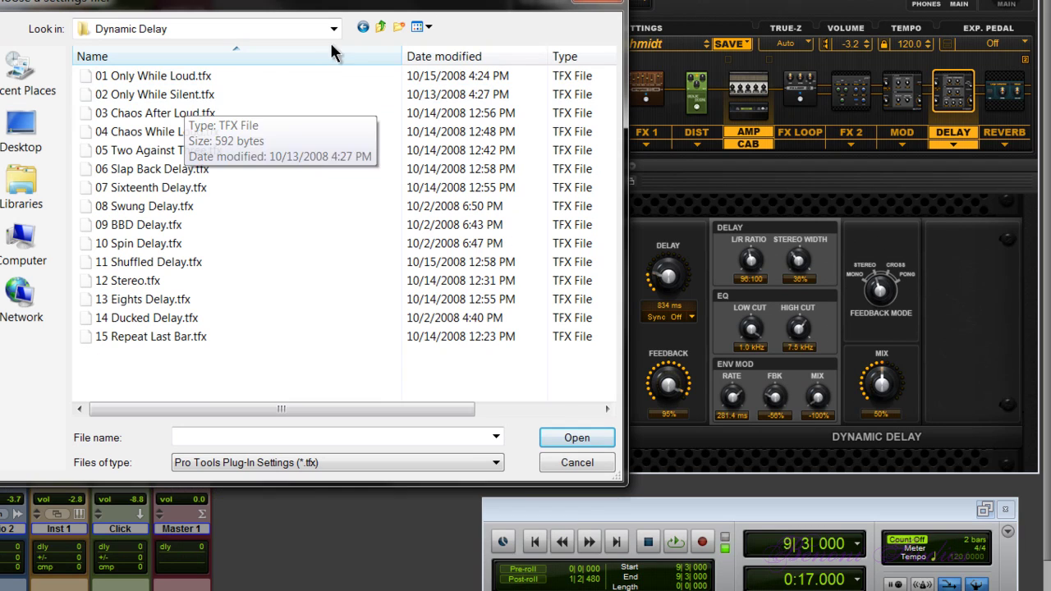
{"action": "left_click", "coordinate": [181, 94]}
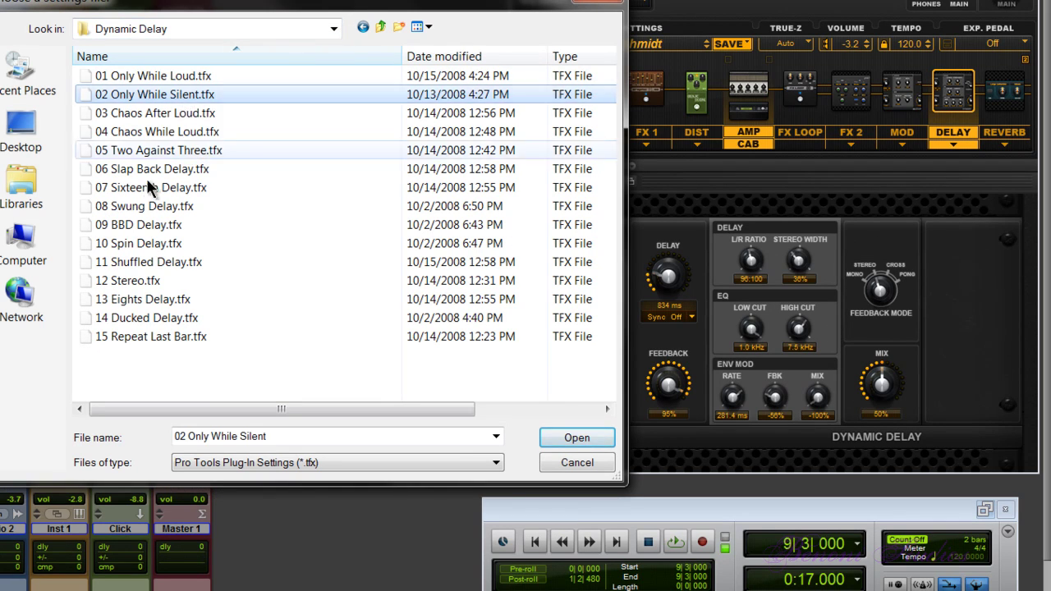
{"action": "left_click", "coordinate": [578, 439]}
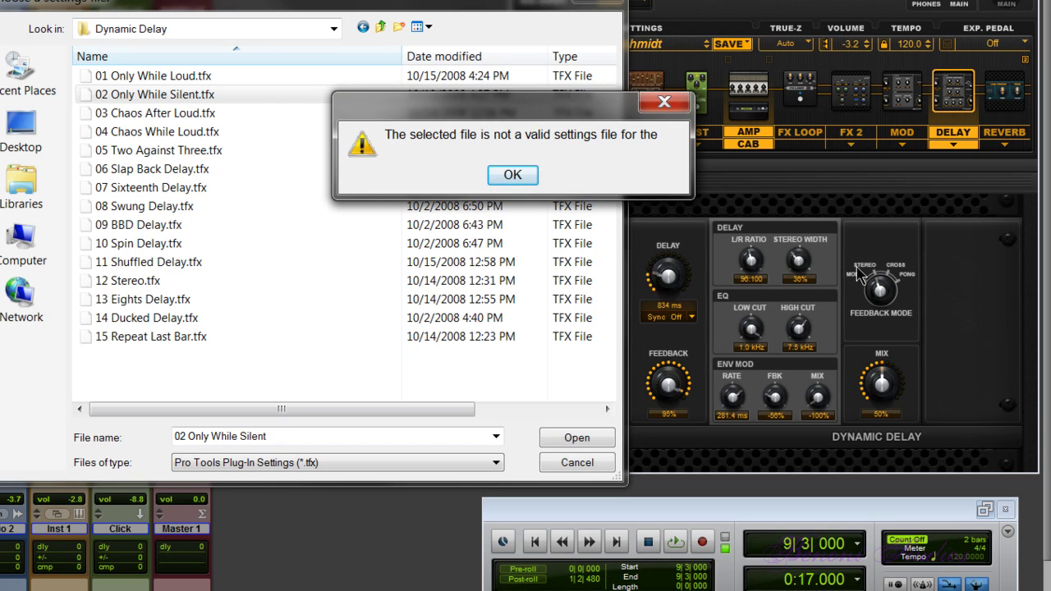
{"action": "left_click", "coordinate": [511, 172]}
{"action": "left_click", "coordinate": [578, 463]}
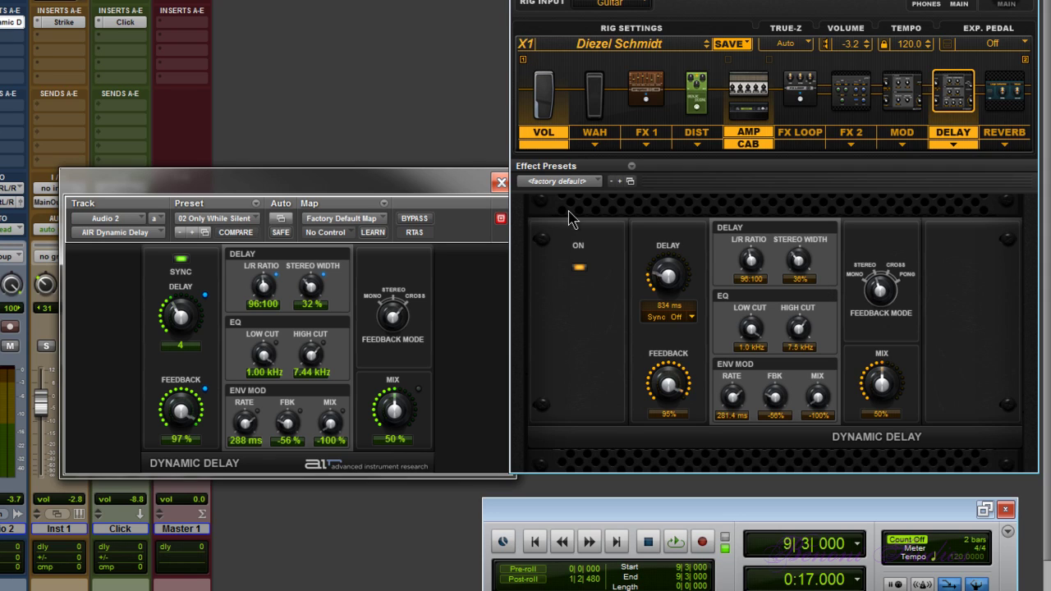
Reset the Eleven Rack delay to its factory default and load the 14 Ducked Delay preset in the AIR Dynamic Delay plug-in.
{"action": "left_click", "coordinate": [588, 184]}
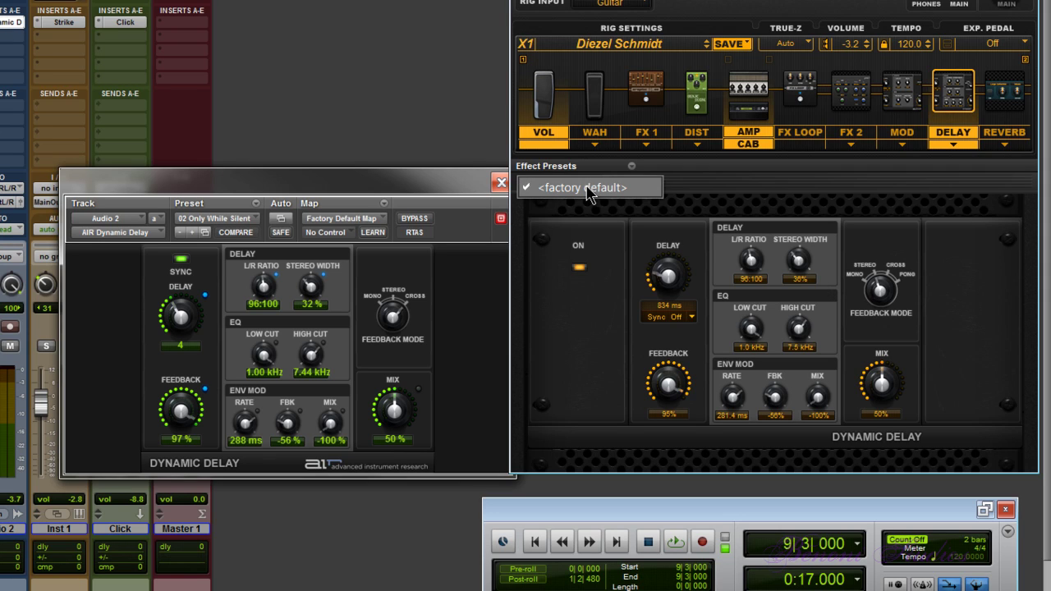
{"action": "left_click", "coordinate": [586, 188]}
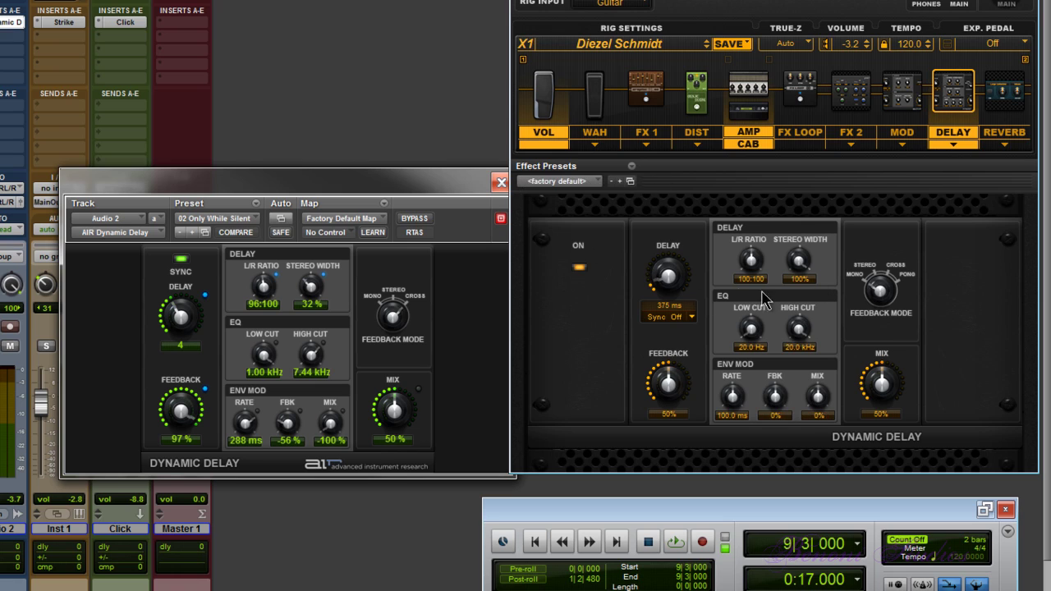
{"action": "left_click", "coordinate": [238, 218]}
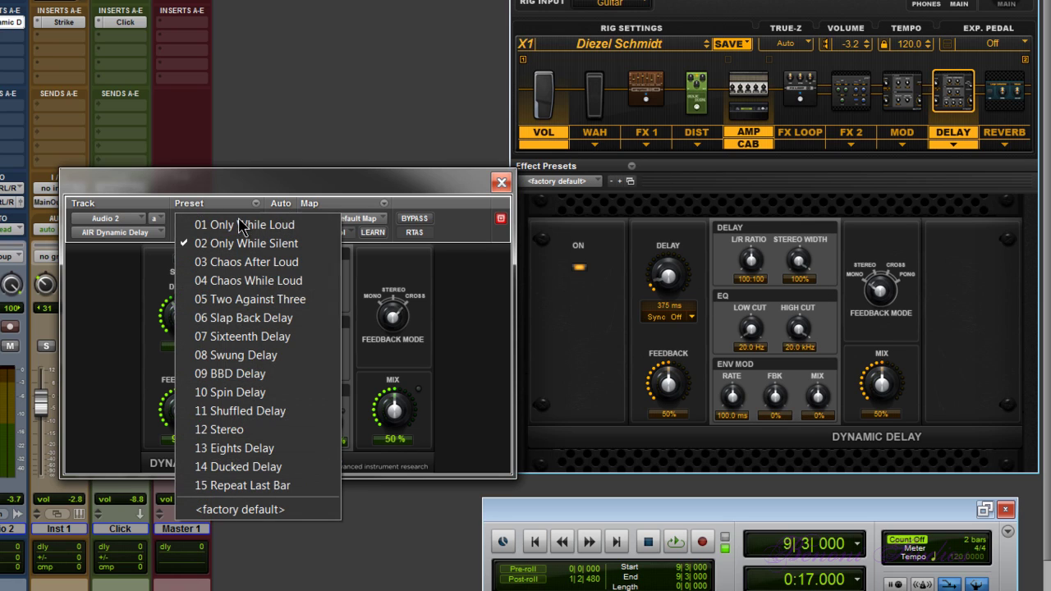
{"action": "left_click", "coordinate": [276, 468]}
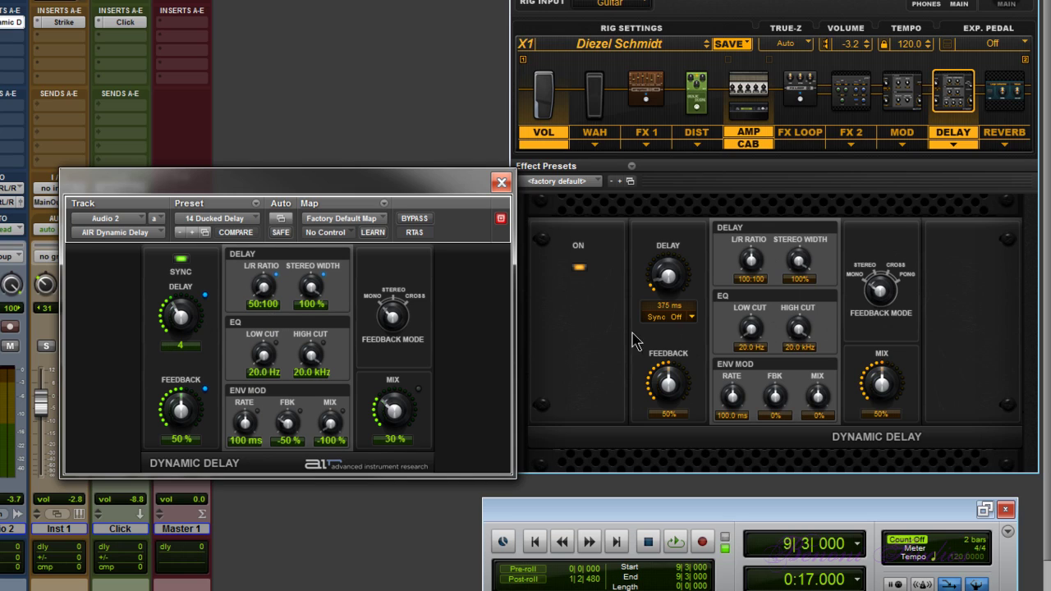
Turn off sync in AIR Dynamic Delay, set its delay to 514 ms, and set the Eleven Rack delay time to 515 ms.
{"action": "left_click", "coordinate": [181, 260]}
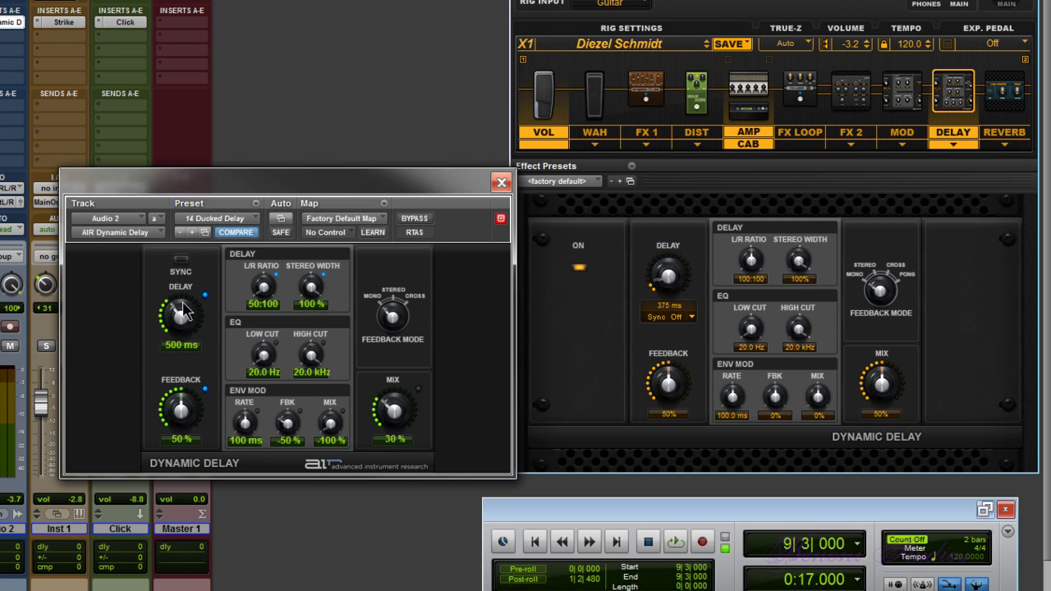
{"action": "left_click_drag", "start_coordinate": [187, 323], "coordinate": [192, 318]}
{"action": "mouse_move", "coordinate": [662, 294]}
{"action": "left_mouse_down"}
{"action": "mouse_move", "coordinate": [684, 271]}
{"action": "mouse_move", "coordinate": [672, 290]}
{"action": "left_mouse_up"}
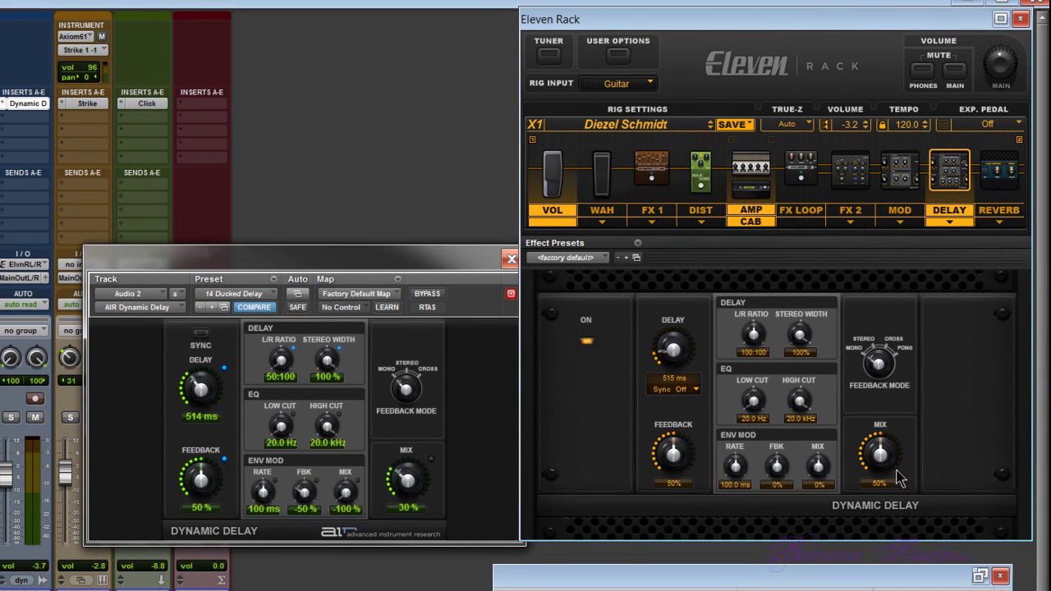
Set the Eleven Rack delay's mix to 32%, envelope modulation to -100% mix and -50% feedback, and L/R ratio to 50:100.
{"action": "left_click_drag", "start_coordinate": [884, 462], "coordinate": [896, 474]}
{"action": "left_click_drag", "start_coordinate": [818, 465], "coordinate": [827, 557]}
{"action": "left_click_drag", "start_coordinate": [817, 468], "coordinate": [789, 503]}
{"action": "left_click_drag", "start_coordinate": [760, 345], "coordinate": [774, 483]}
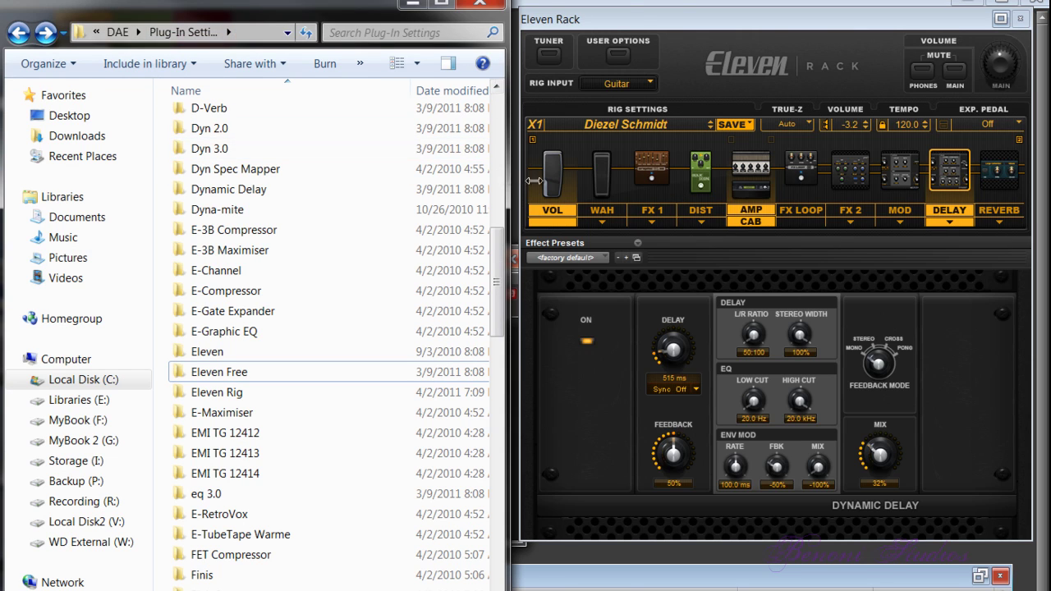
Examine the Eleven and Eleven Rig folders in the Plug-In Settings folder in Windows Explorer and return to the Eleven Rack window.
{"action": "left_click_drag", "start_coordinate": [534, 180], "coordinate": [890, 181]}
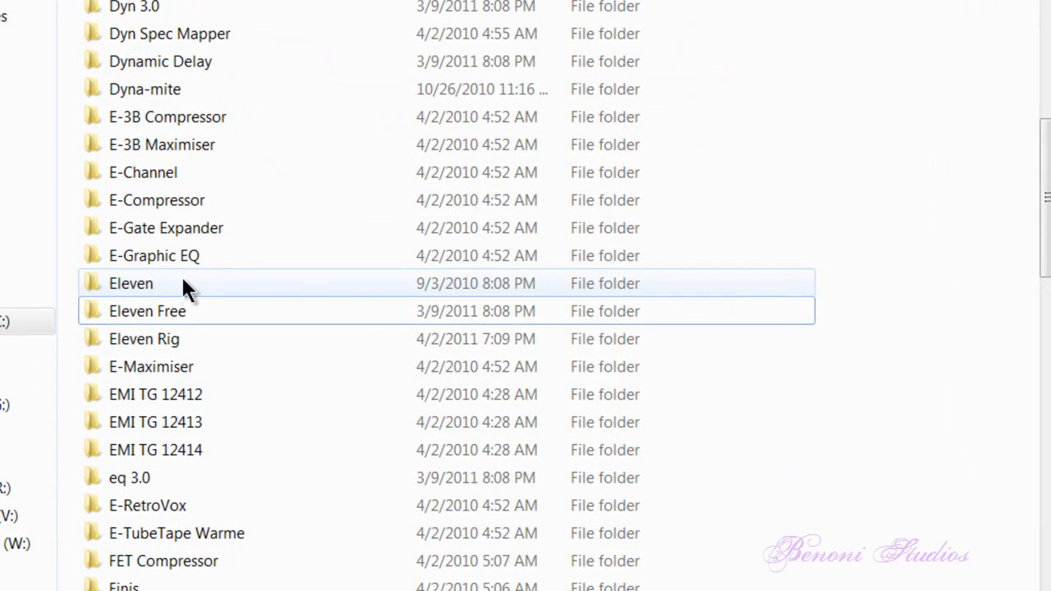
{"action": "mouse_move", "coordinate": [257, 287]}
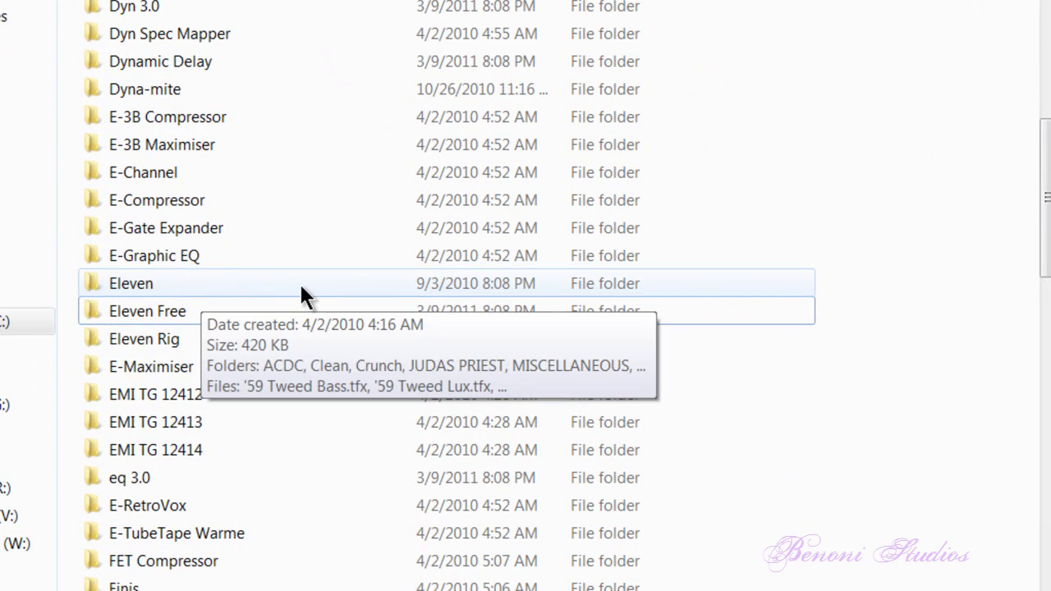
{"action": "left_click", "coordinate": [147, 345]}
{"action": "mouse_move", "coordinate": [220, 339]}
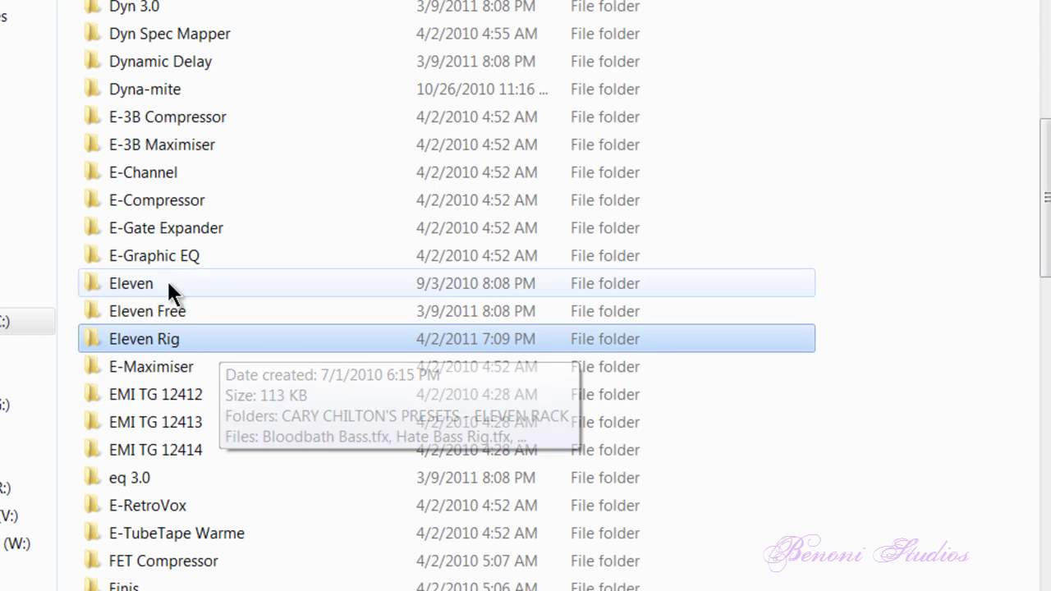
{"action": "mouse_move", "coordinate": [170, 301]}
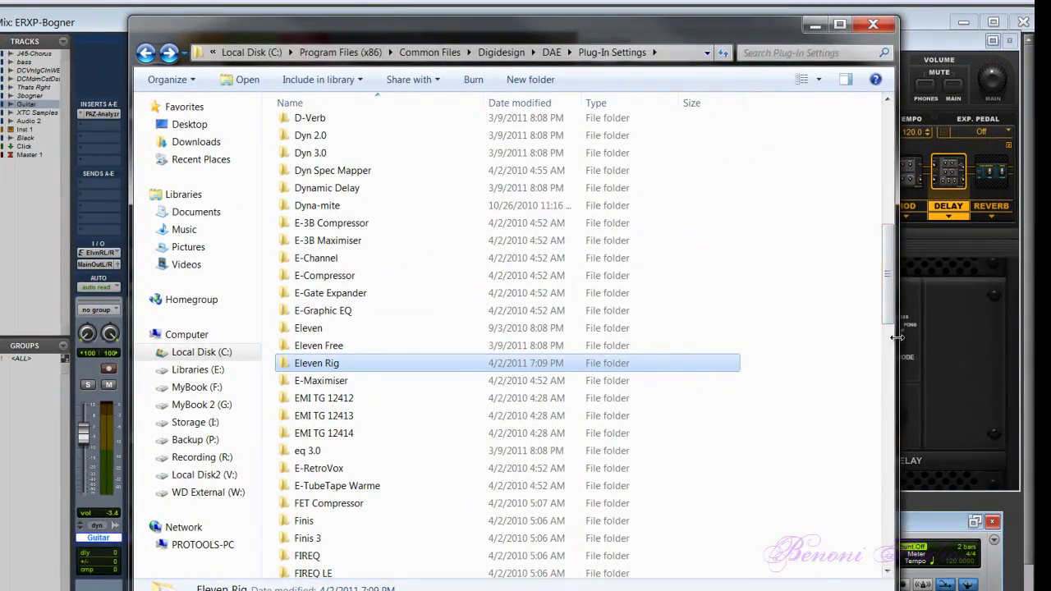
{"action": "left_click_drag", "start_coordinate": [898, 337], "coordinate": [576, 364]}
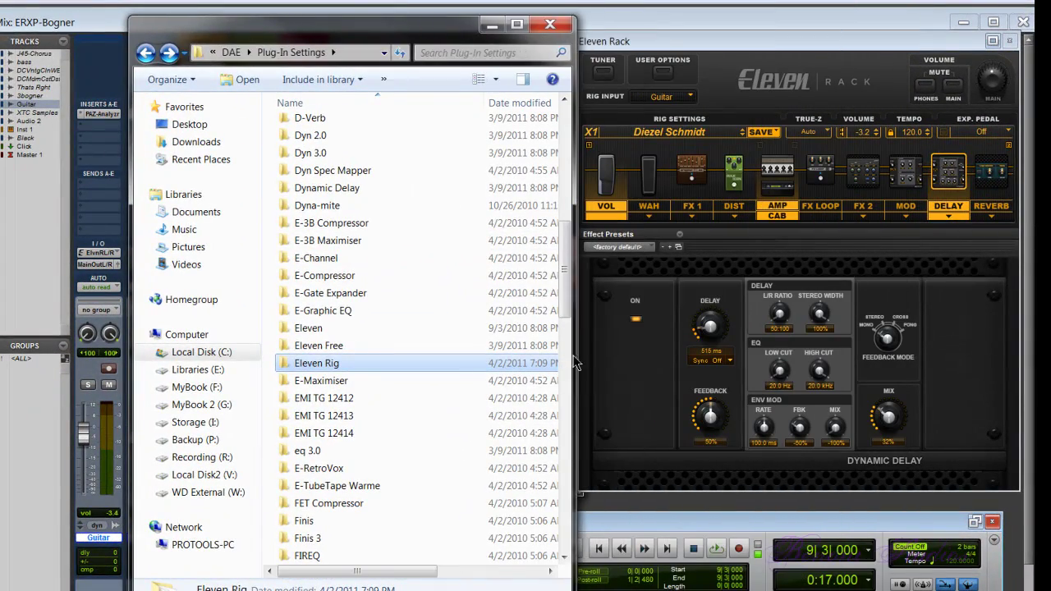
{"action": "left_click", "coordinate": [640, 348]}
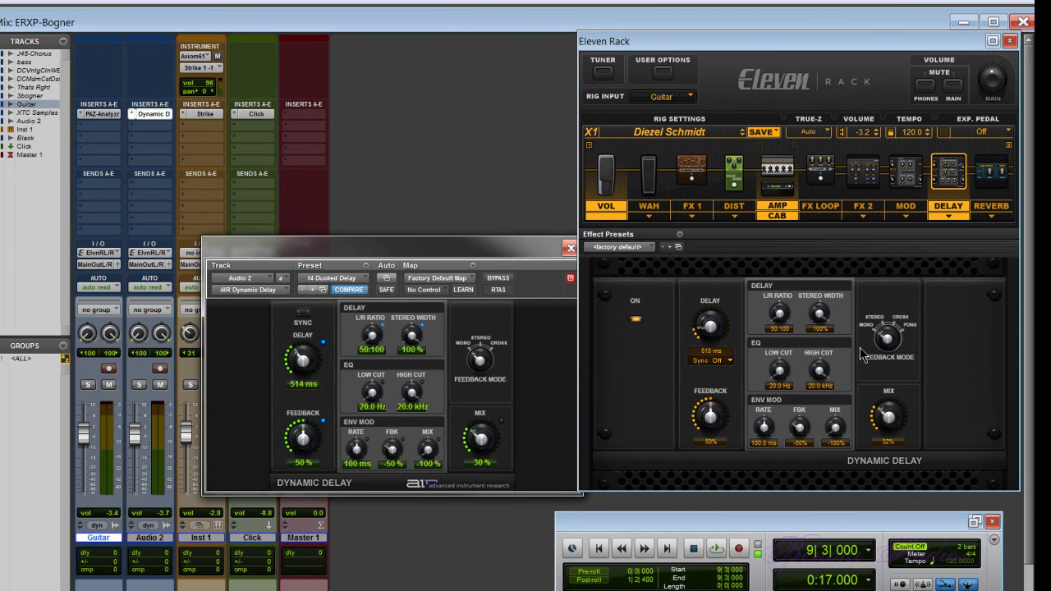
Save the Eleven Rack delay's current settings as an effect preset named Ducking Delay in the Eleven DynDelay folder.
{"action": "left_click", "coordinate": [680, 235]}
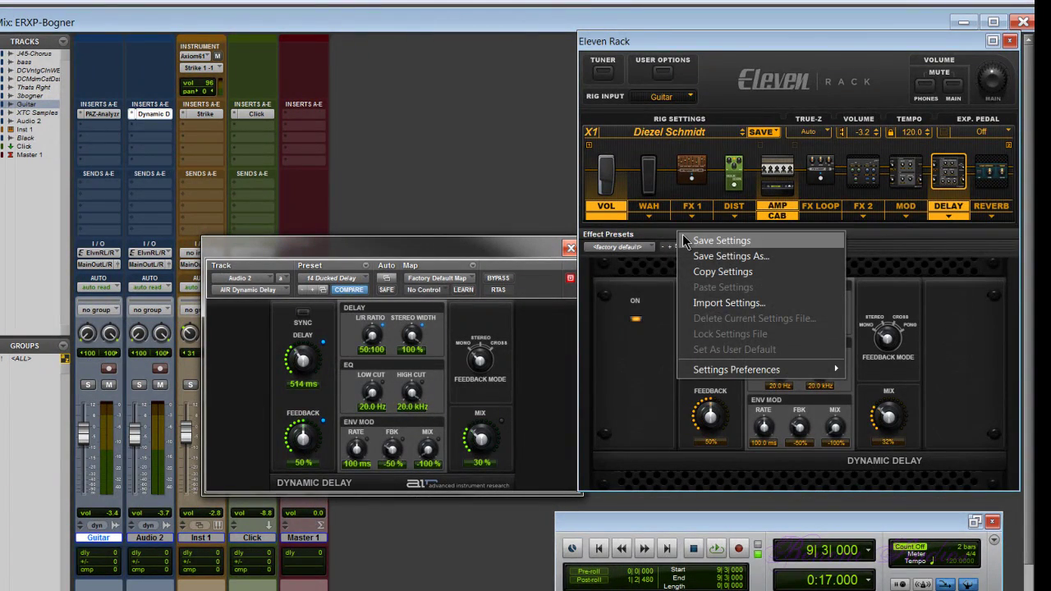
{"action": "left_click", "coordinate": [755, 243]}
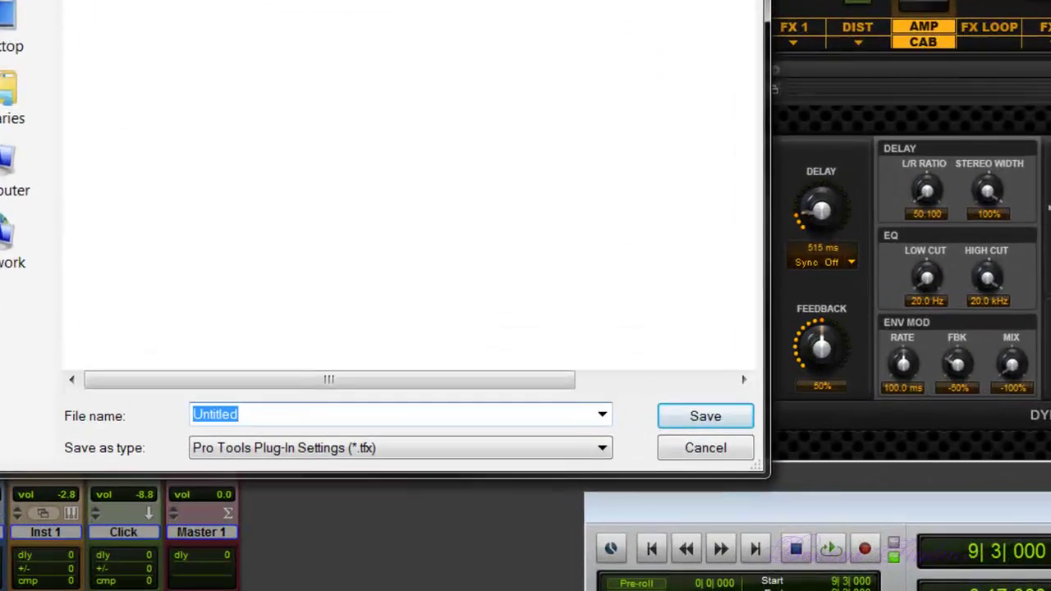
{"action": "left_click", "coordinate": [407, 120]}
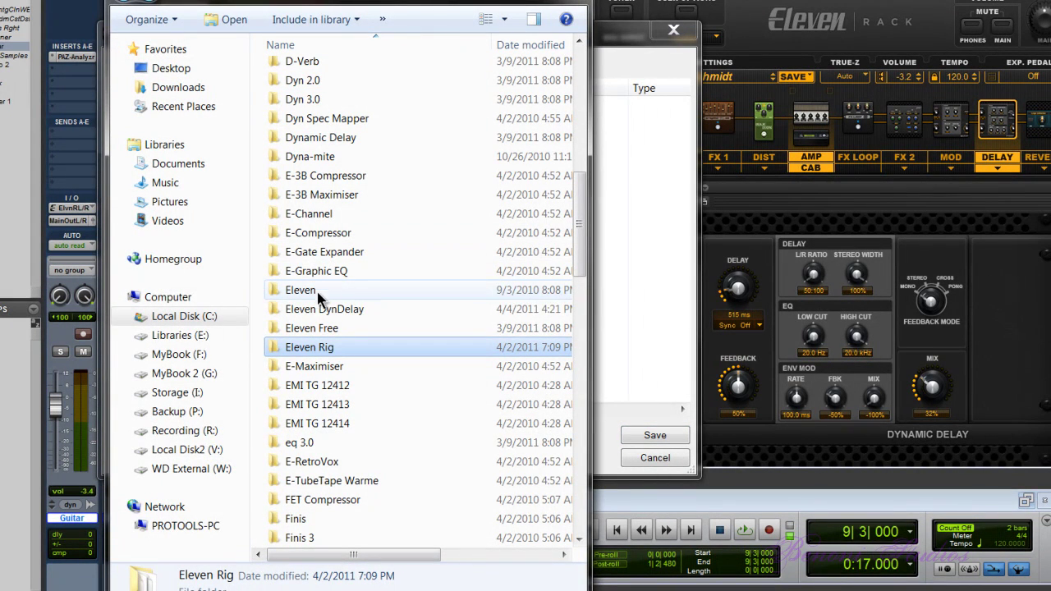
{"action": "left_click", "coordinate": [313, 309]}
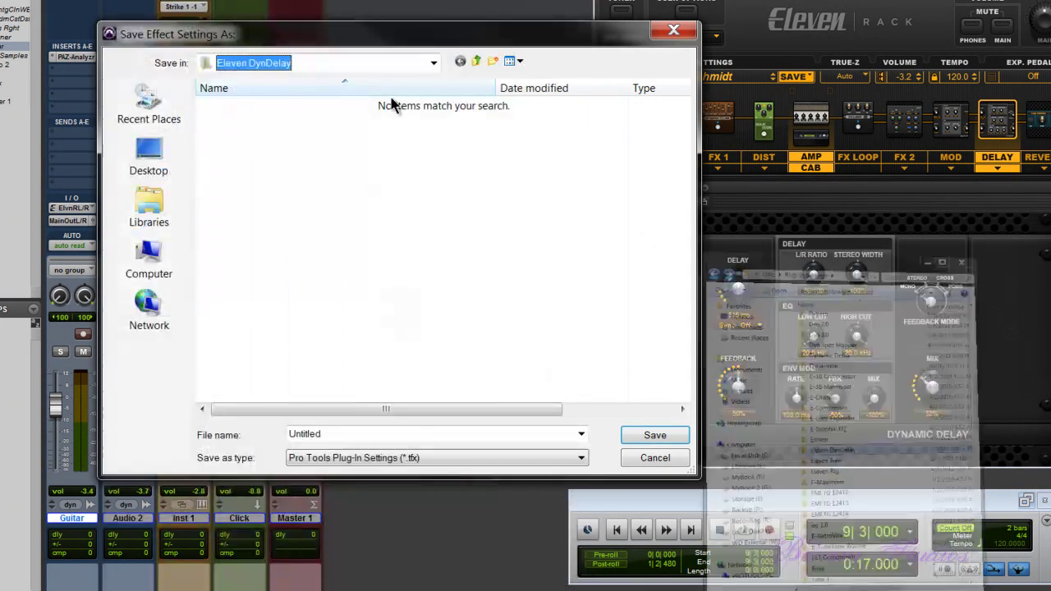
{"action": "double_click", "coordinate": [368, 435]}
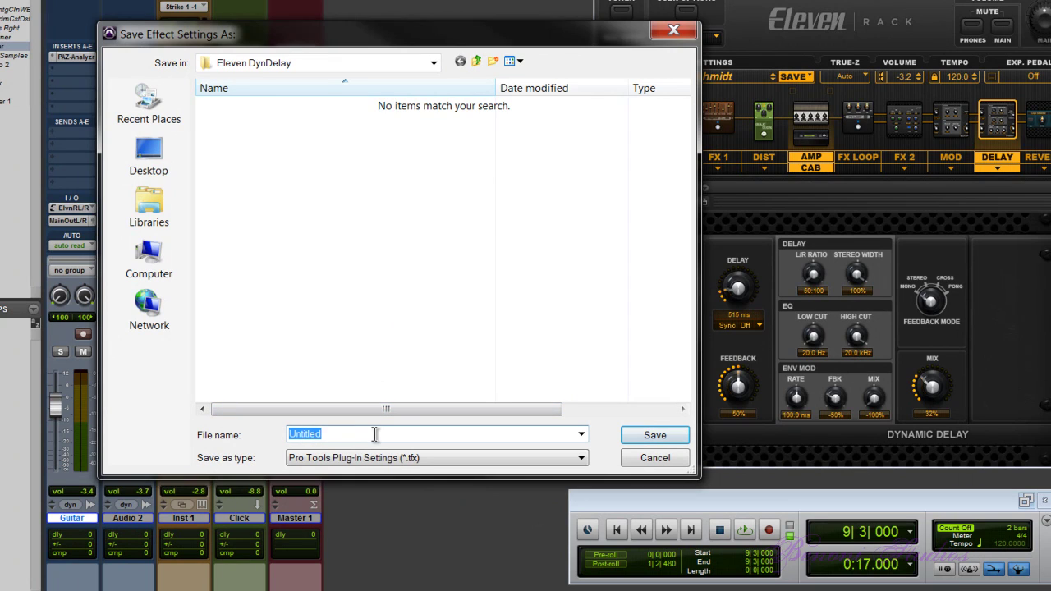
{"action": "type", "text": "Ducking Delay"}
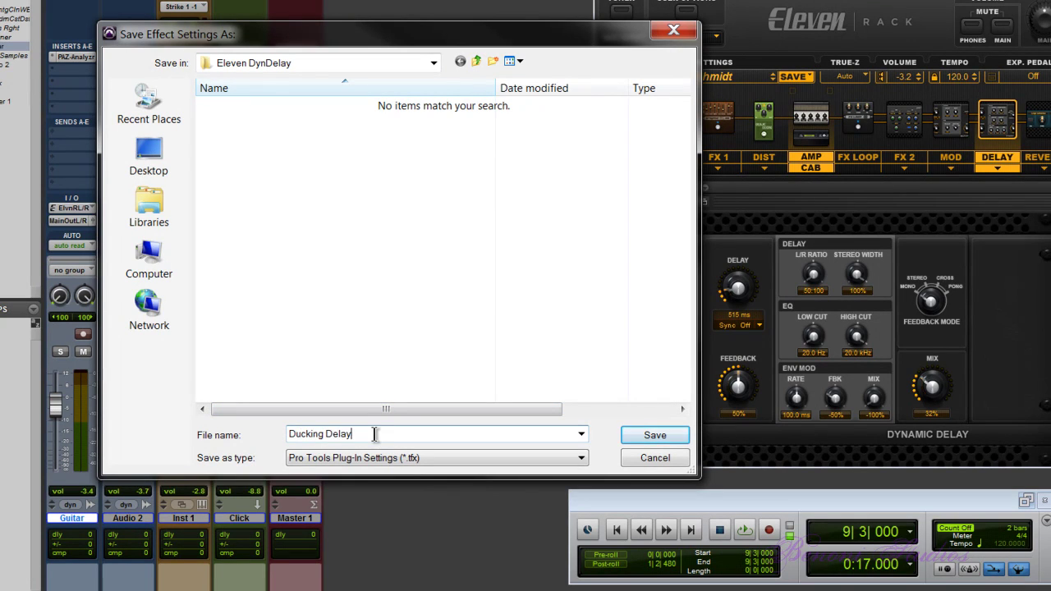
{"action": "left_click", "coordinate": [662, 436]}
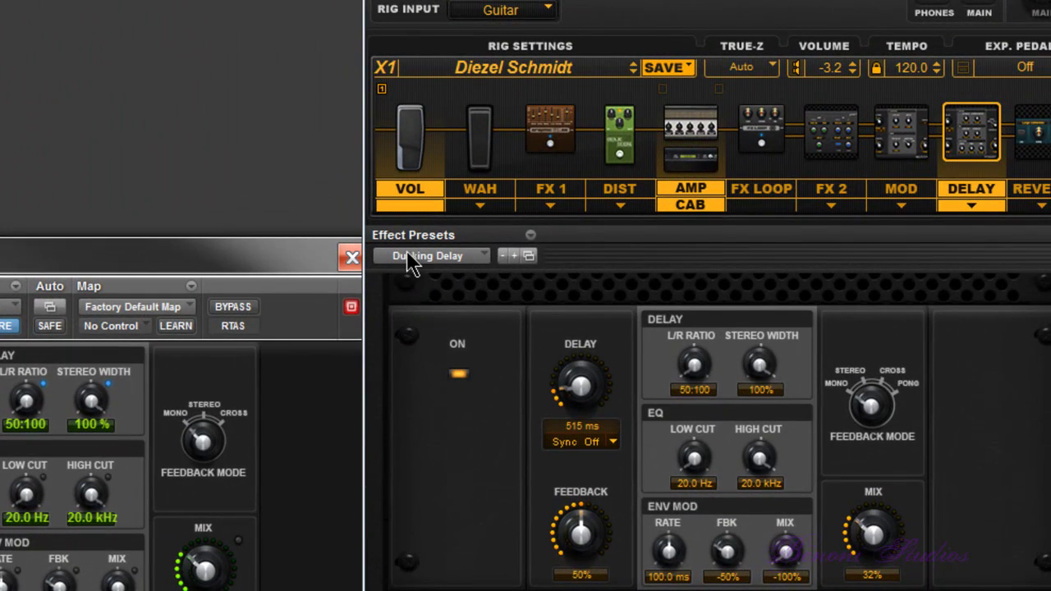
Switch the Eleven Rack delay to its factory default preset and load the Ducking Delay preset again.
{"action": "left_click", "coordinate": [482, 261]}
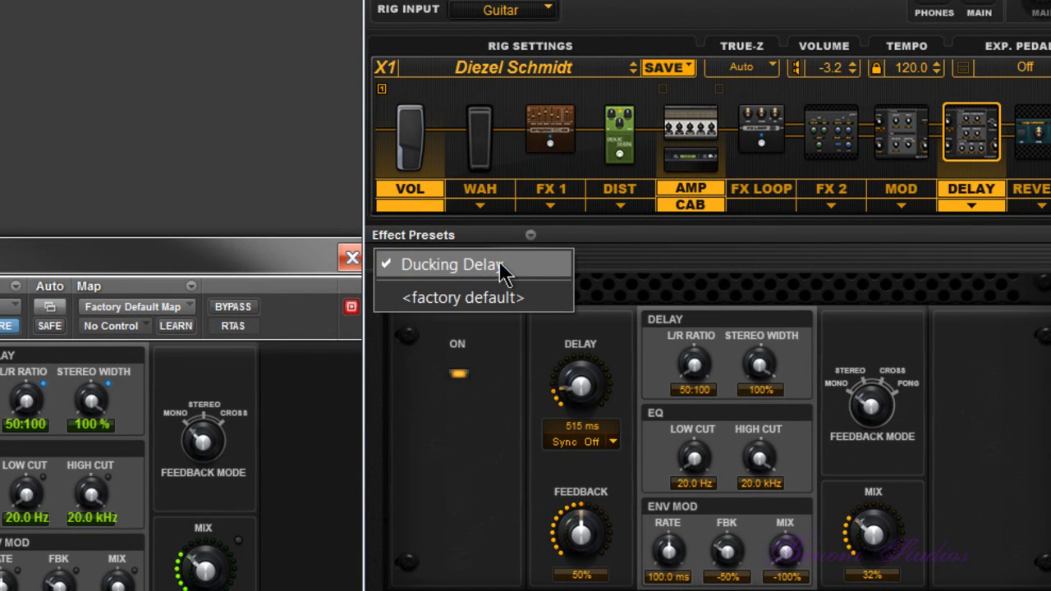
{"action": "left_click", "coordinate": [456, 298]}
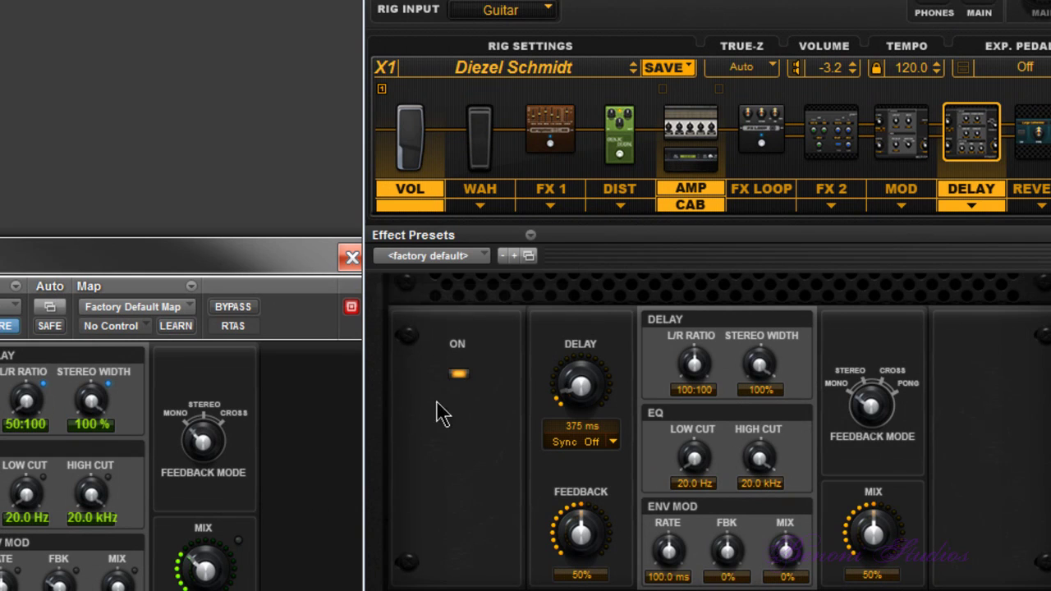
{"action": "left_click", "coordinate": [482, 262]}
{"action": "left_click", "coordinate": [481, 276]}
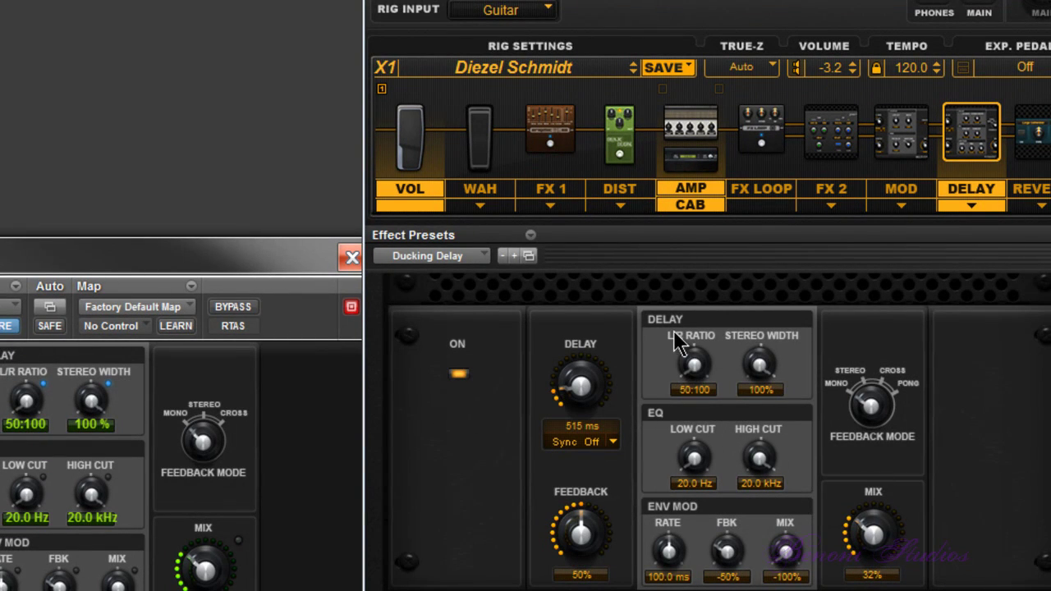
View the MOD and FX 2 effects in the rig, return to the delay, and check its list of effect presets.
{"action": "left_click", "coordinate": [916, 132]}
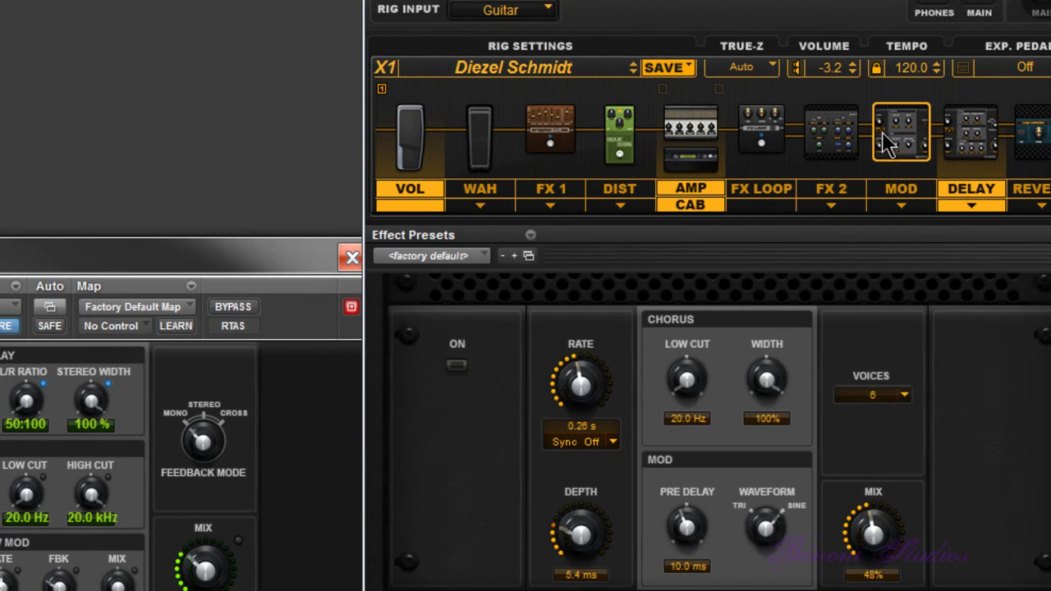
{"action": "left_click", "coordinate": [835, 148]}
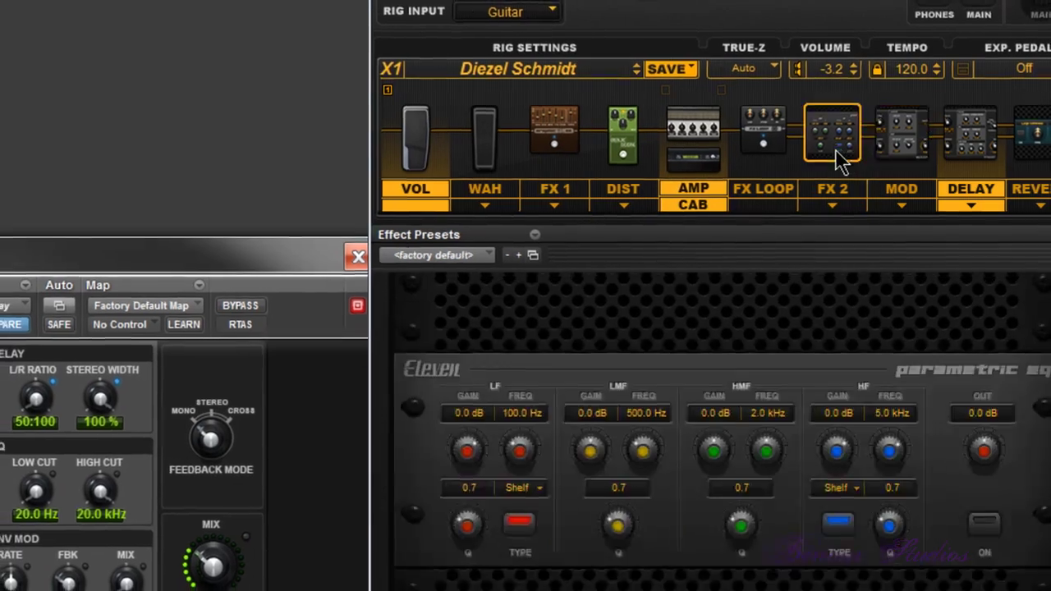
{"action": "left_click", "coordinate": [969, 135]}
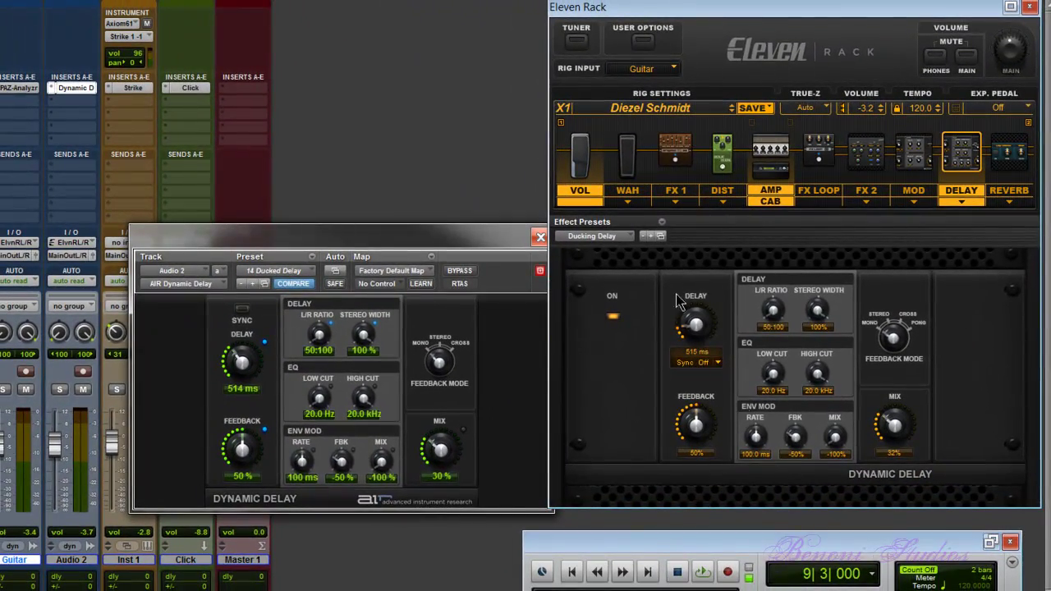
{"action": "left_click", "coordinate": [617, 237]}
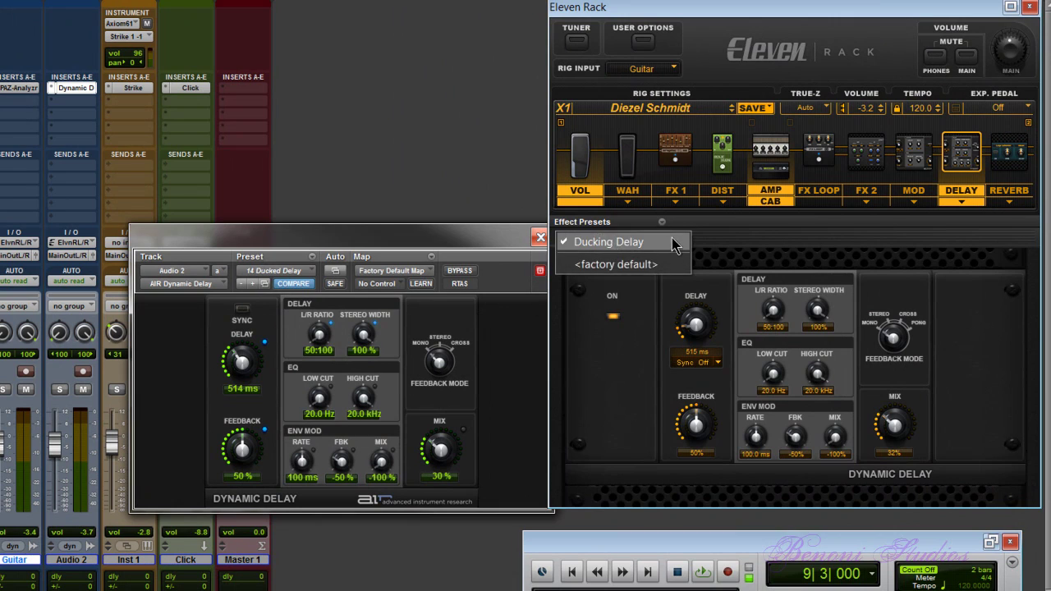
{"action": "left_click", "coordinate": [677, 244]}
Load 03 Chaos After Loud in AIR Dynamic Delay and set the Eleven Rack delay to 81 ms, 100% feedback, 72.5 ms rate, -100% FBK and 52% mix.
{"action": "left_click", "coordinate": [300, 273]}
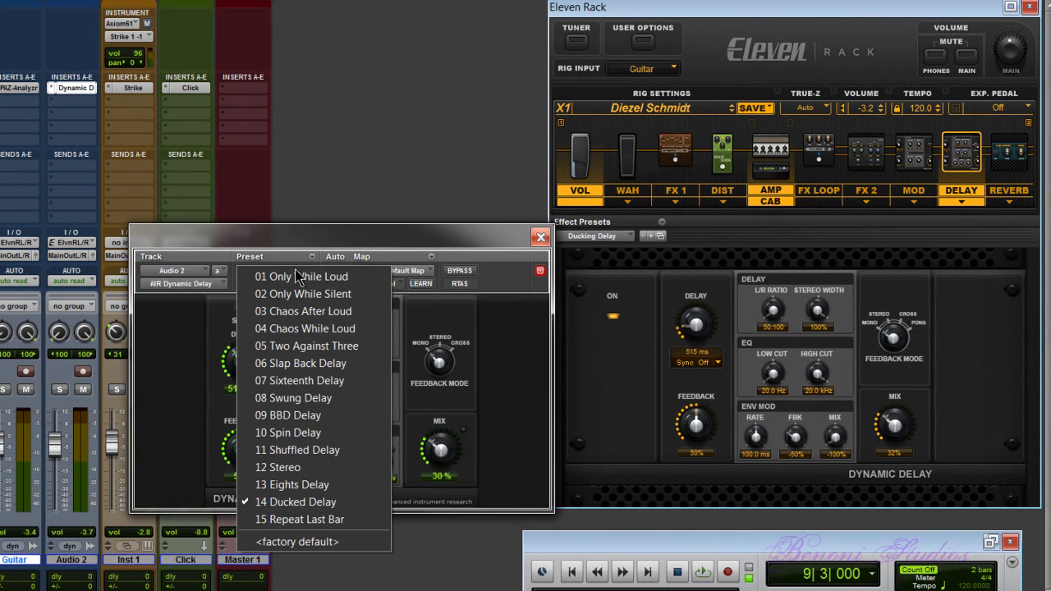
{"action": "left_click", "coordinate": [304, 311]}
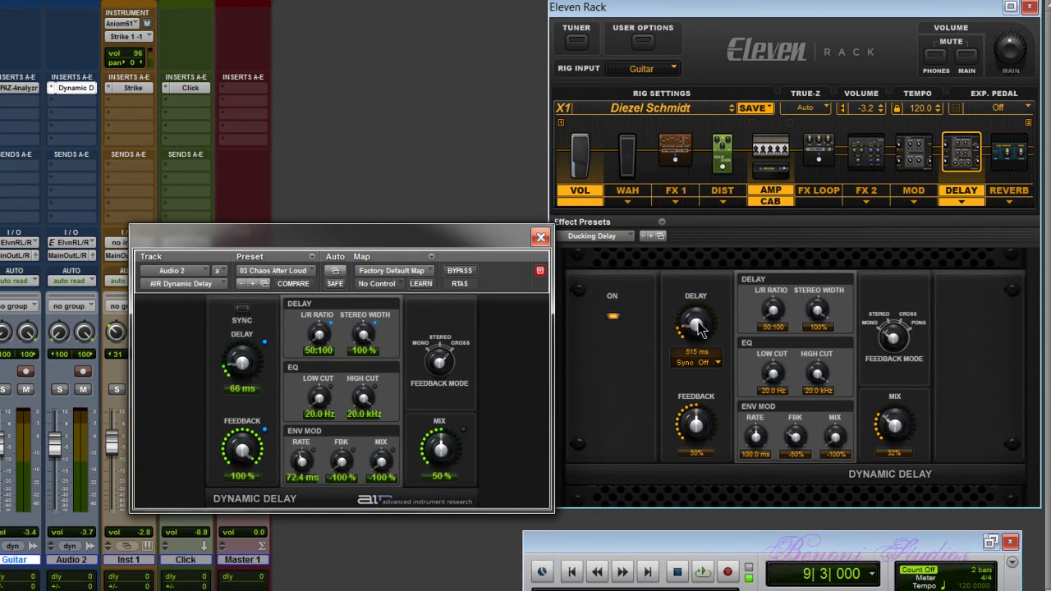
{"action": "left_click_drag", "start_coordinate": [698, 329], "coordinate": [717, 370]}
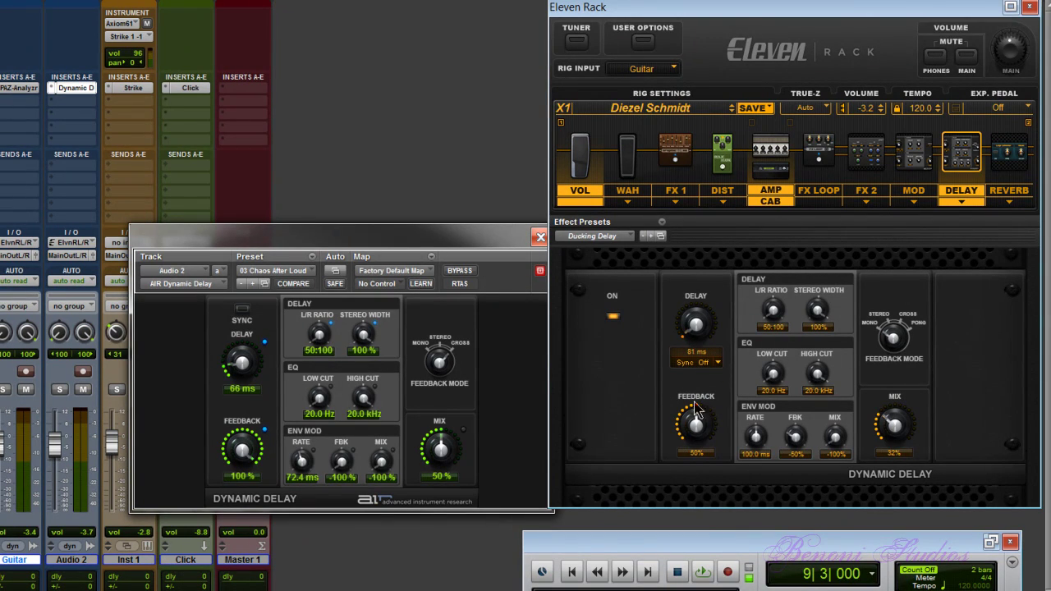
{"action": "left_click_drag", "start_coordinate": [696, 411], "coordinate": [708, 415]}
{"action": "left_click_drag", "start_coordinate": [761, 445], "coordinate": [756, 447]}
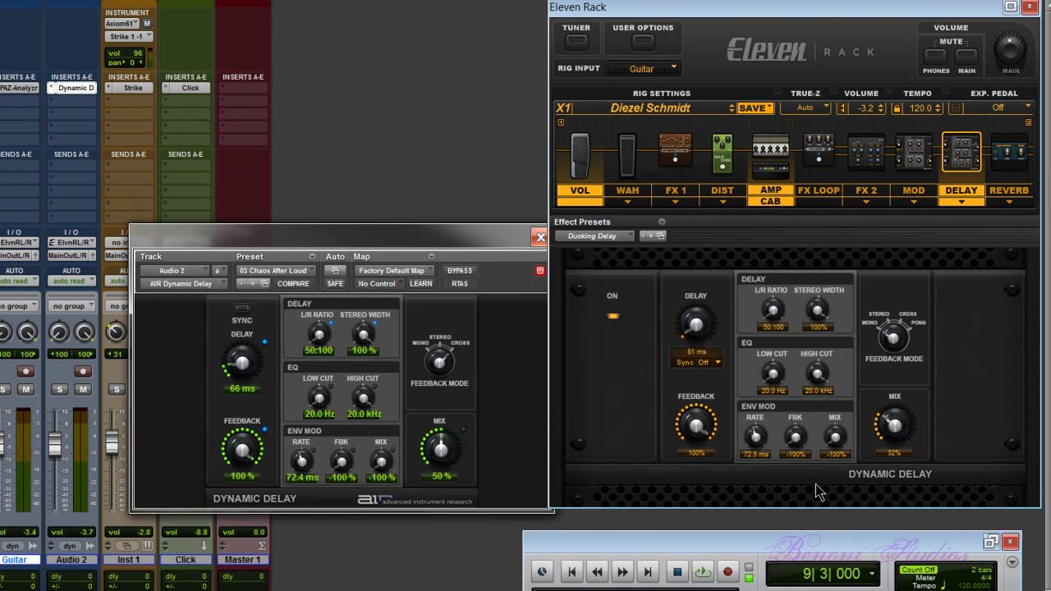
{"action": "left_click_drag", "start_coordinate": [902, 459], "coordinate": [916, 408]}
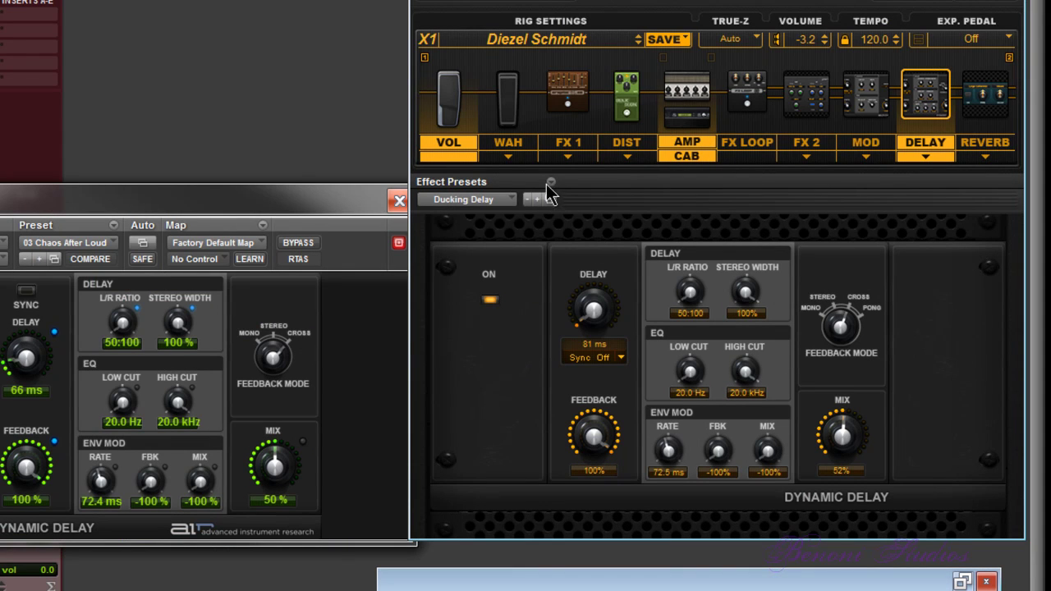
Reset the Eleven Rack delay by loading its factory default effect preset.
{"action": "left_click", "coordinate": [550, 184]}
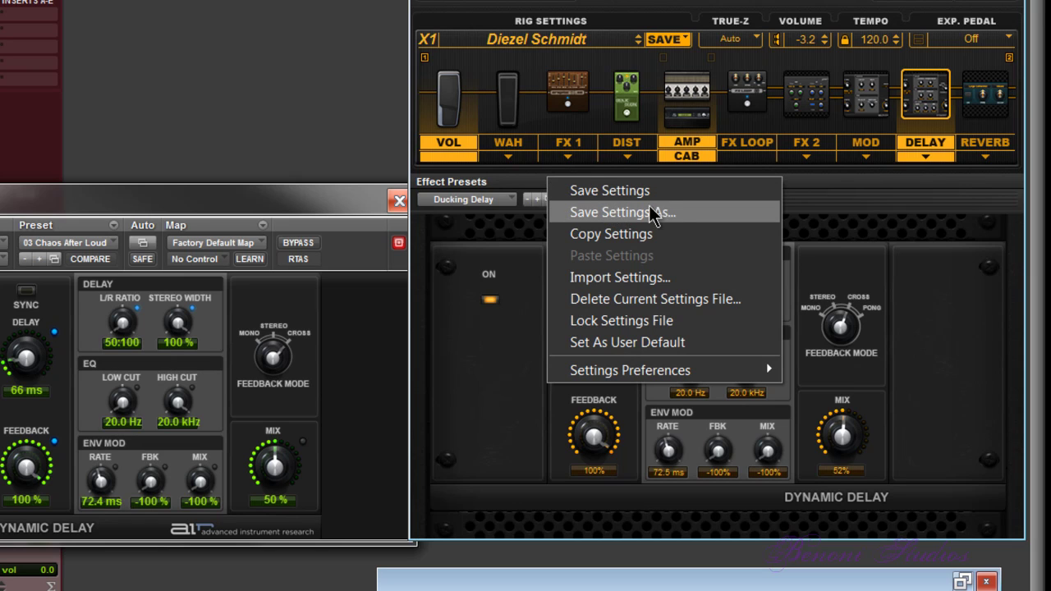
{"action": "left_click", "coordinate": [495, 232]}
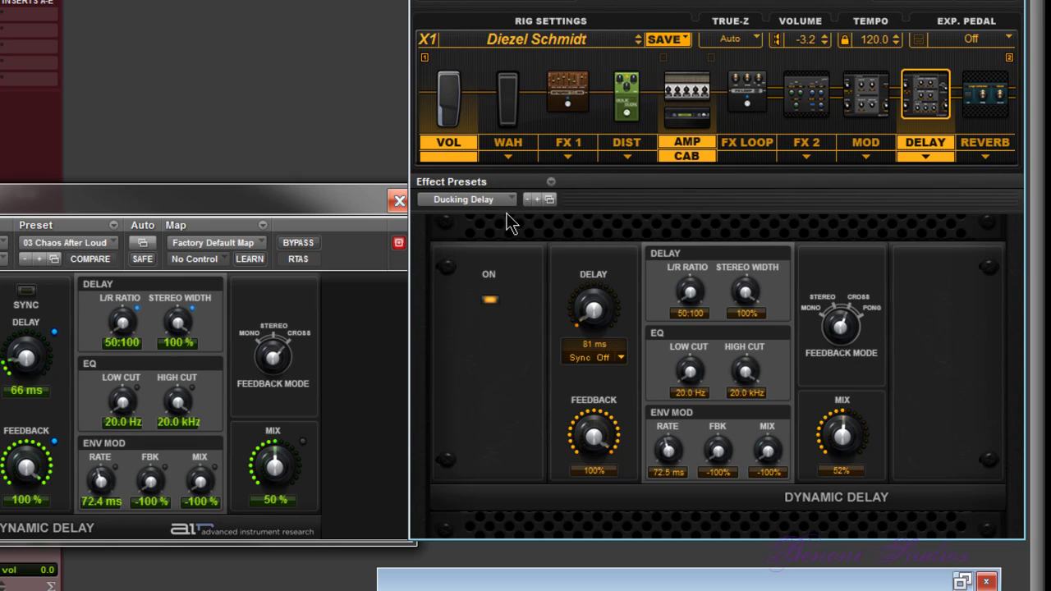
{"action": "left_click", "coordinate": [550, 182]}
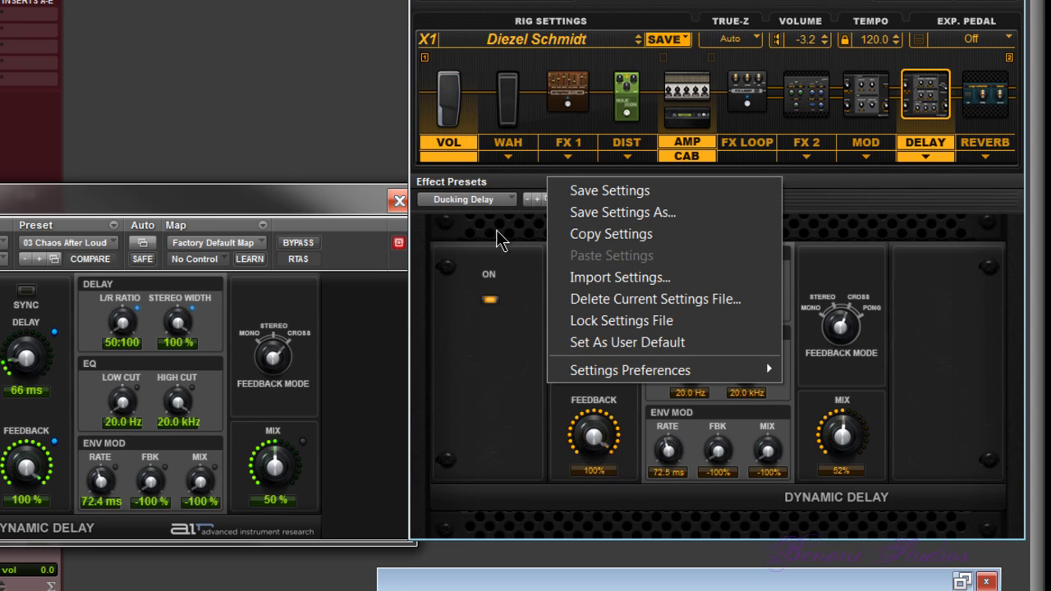
{"action": "left_click", "coordinate": [496, 261]}
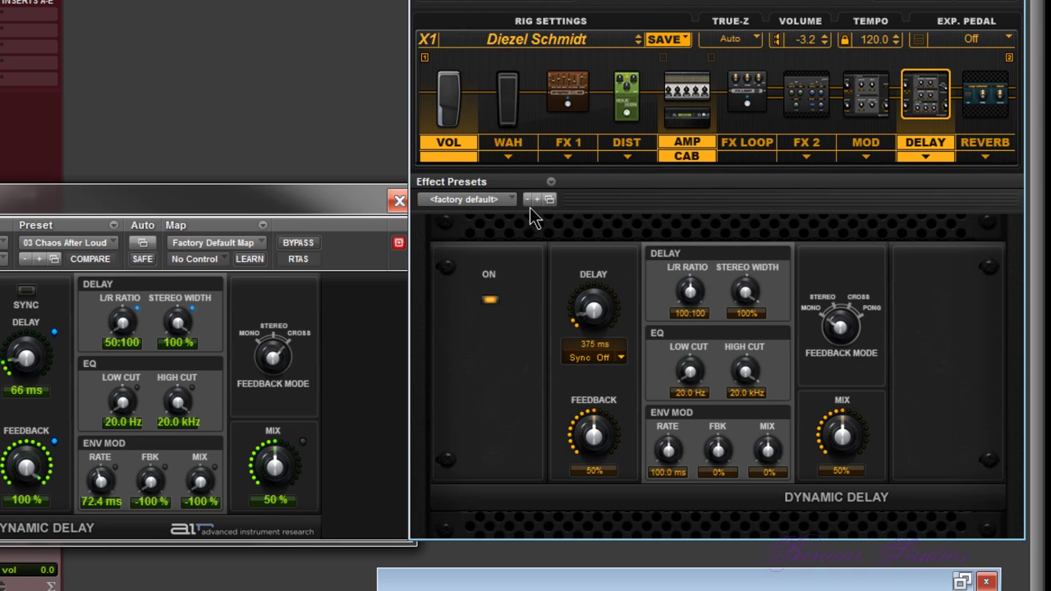
Save the Eleven Rack delay's settings as an effect preset named Chaos After Loud in the Eleven DynDelay folder.
{"action": "left_click", "coordinate": [552, 186]}
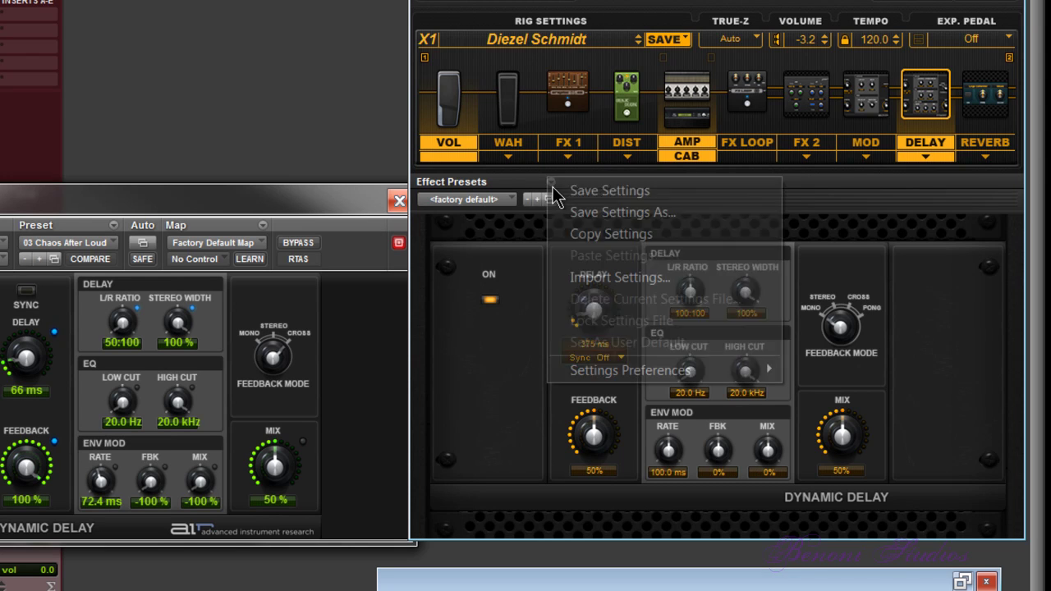
{"action": "left_click", "coordinate": [652, 191]}
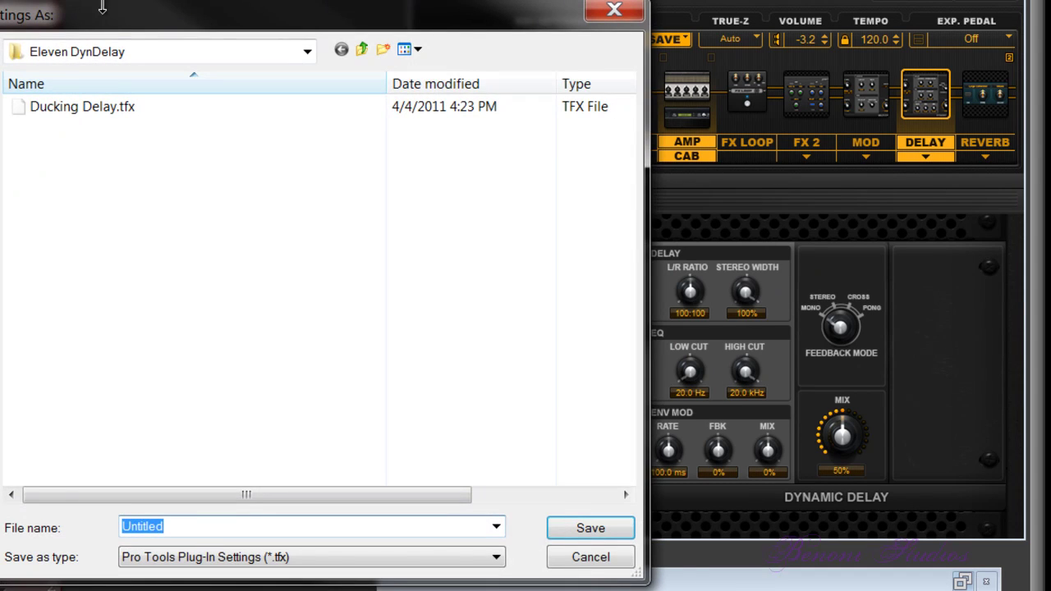
{"action": "left_click_drag", "start_coordinate": [111, 10], "coordinate": [534, 28]}
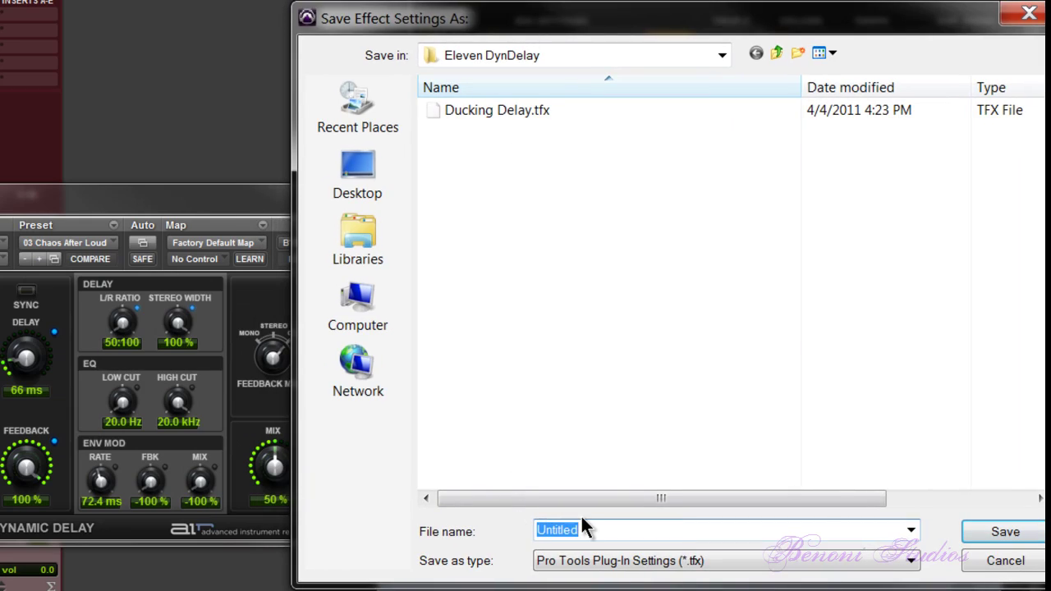
{"action": "type", "text": "Ch"}
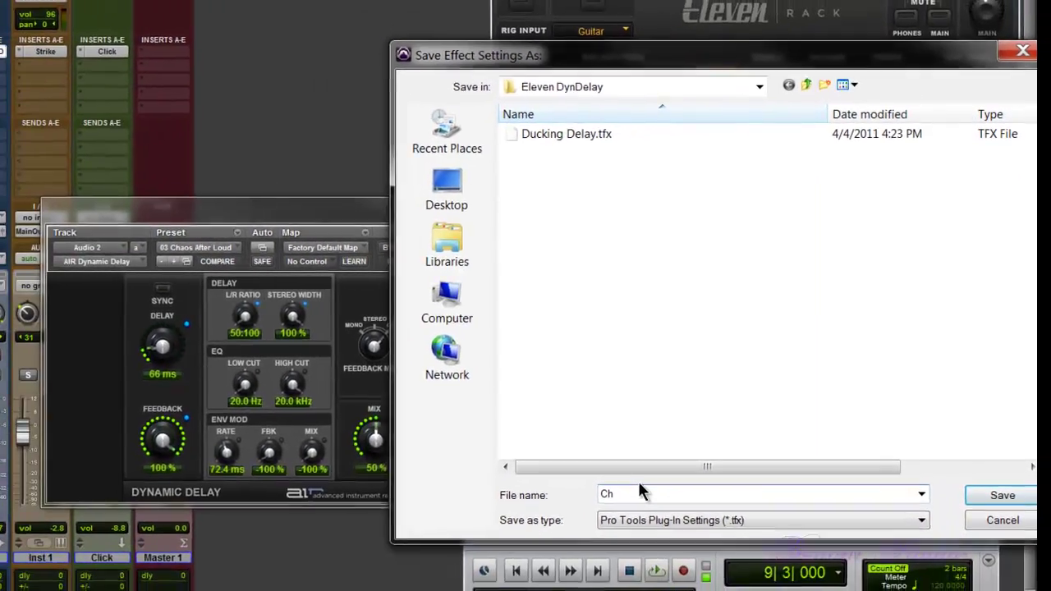
{"action": "type", "text": "aos After Loud"}
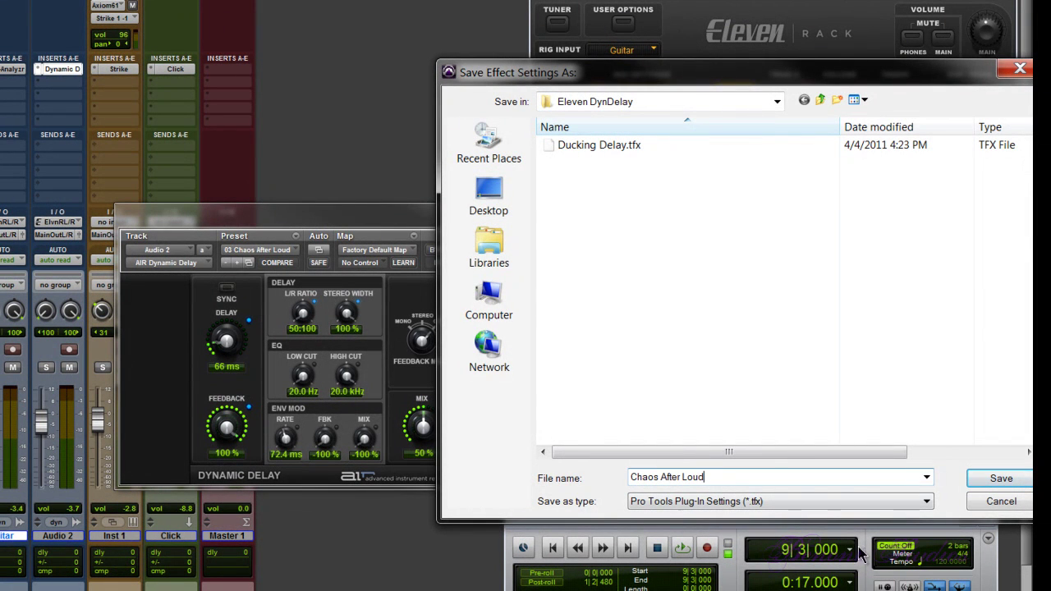
{"action": "left_click", "coordinate": [1000, 479]}
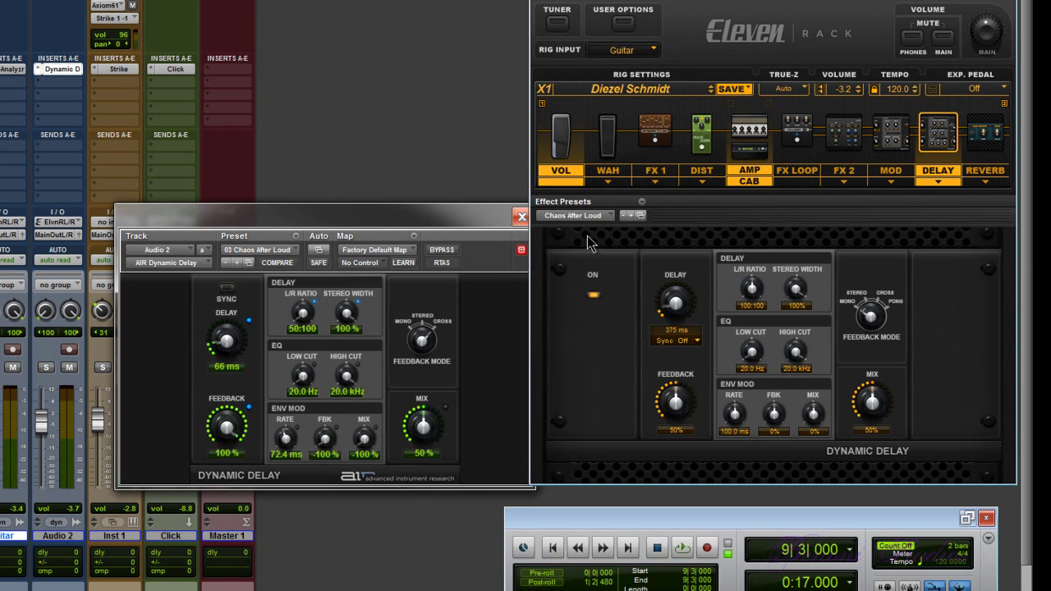
Switch the Eleven Rack delay to its factory default preset and recall the Chaos After Loud preset.
{"action": "left_click", "coordinate": [609, 218]}
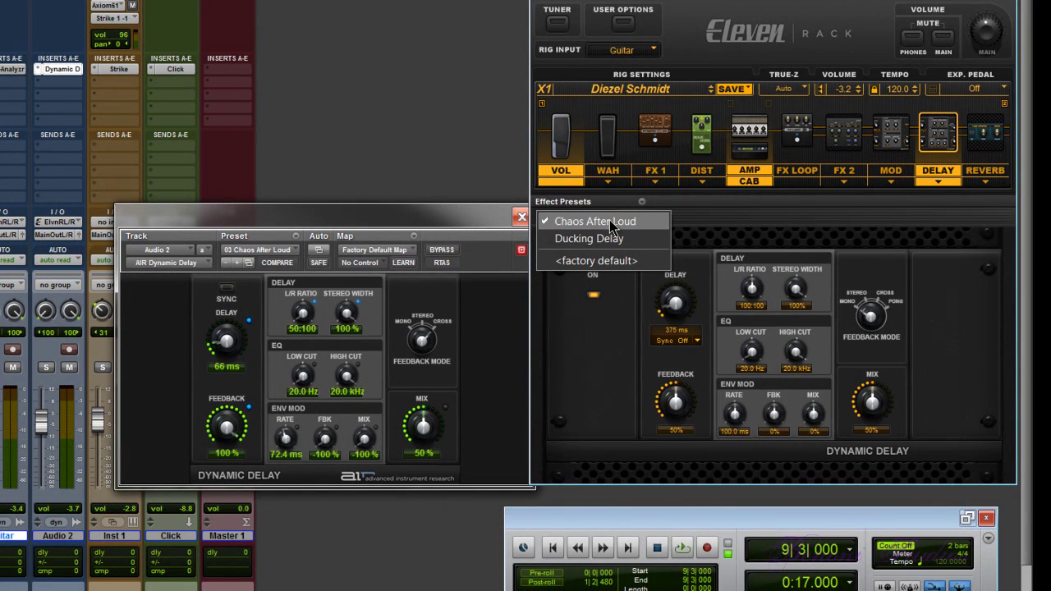
{"action": "left_click", "coordinate": [613, 263]}
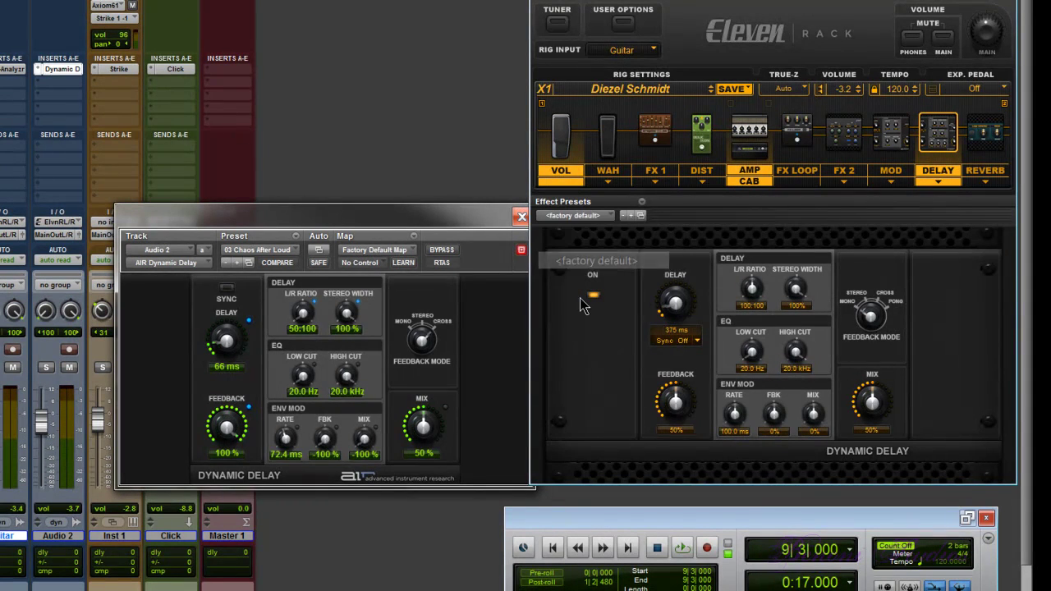
{"action": "left_click", "coordinate": [642, 204]}
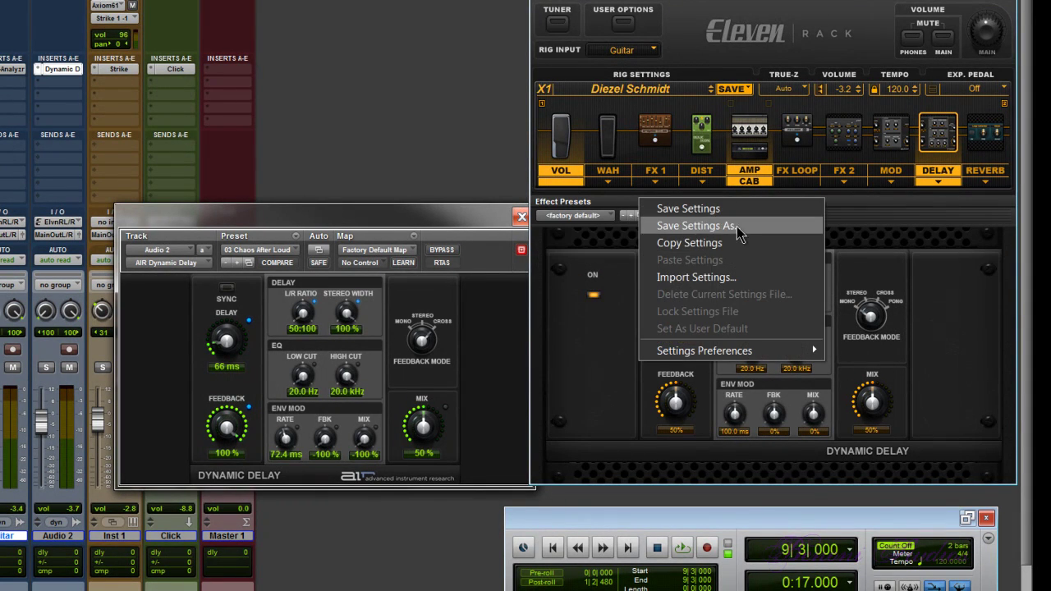
{"action": "left_click", "coordinate": [609, 267]}
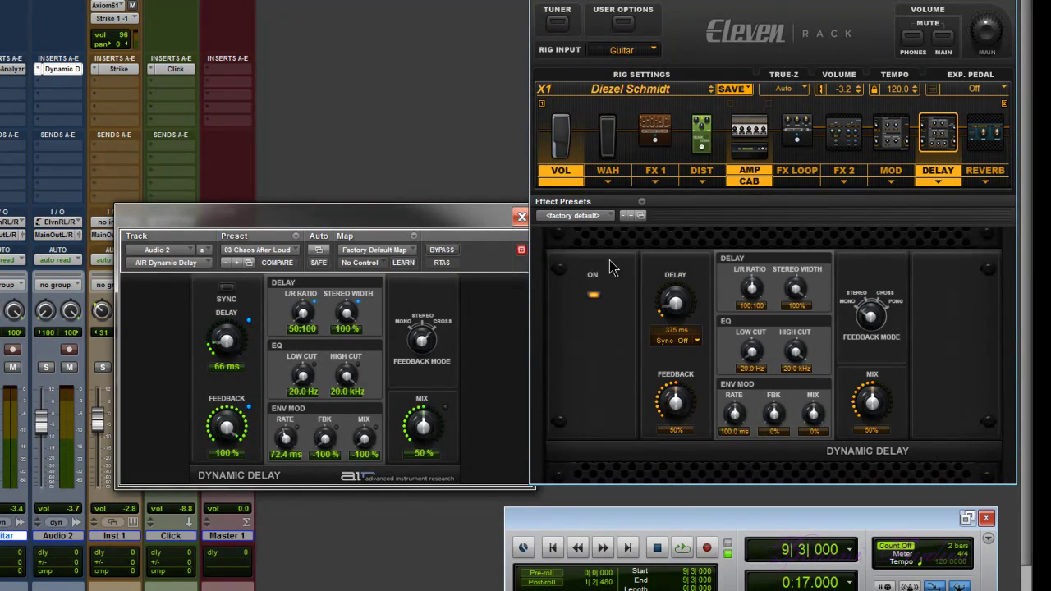
{"action": "left_click", "coordinate": [604, 216]}
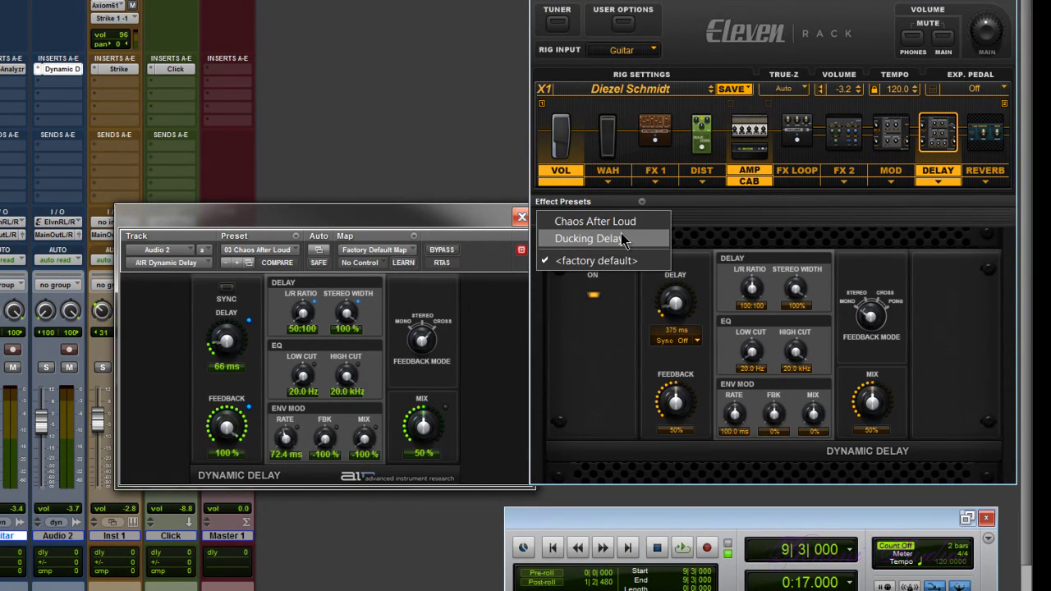
{"action": "left_click", "coordinate": [591, 221]}
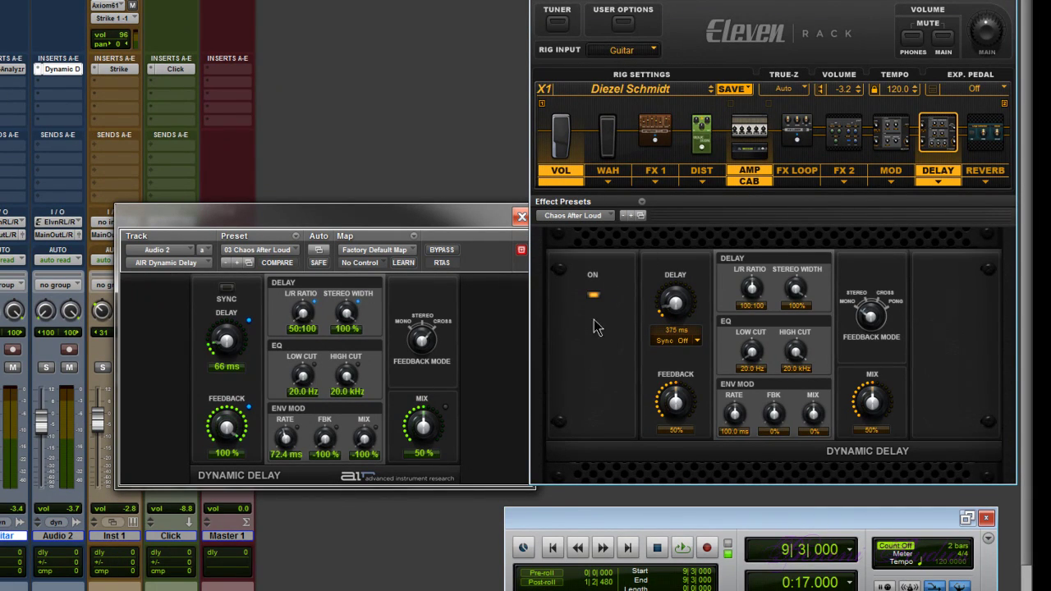
Set the Eleven Rack delay to 4000 ms, 100% feedback and 100% mix, and overwrite the Chaos After Loud effect preset.
{"action": "left_click_drag", "start_coordinate": [687, 302], "coordinate": [719, 200]}
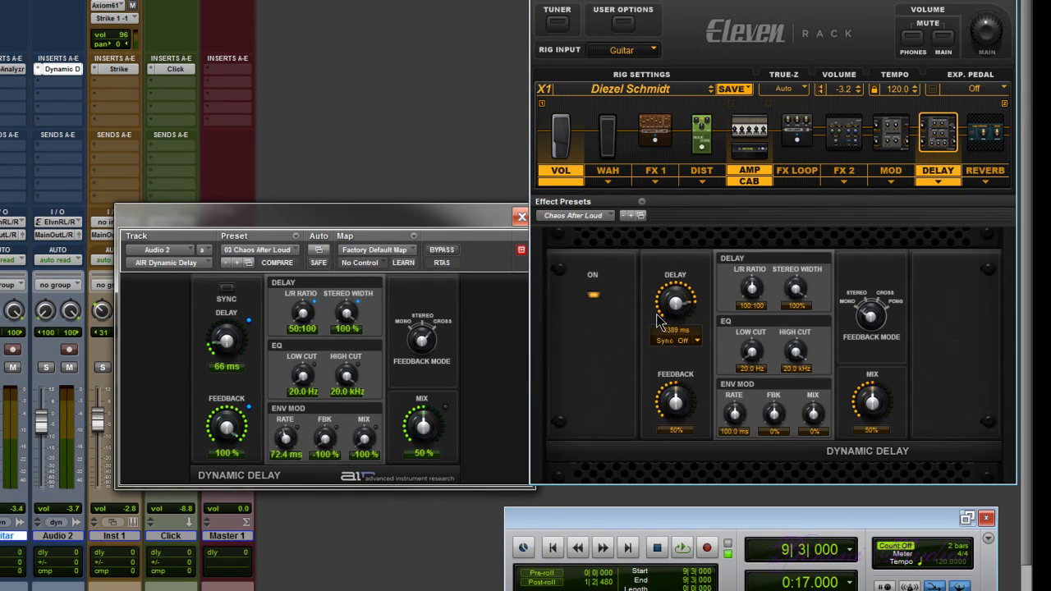
{"action": "left_click_drag", "start_coordinate": [664, 324], "coordinate": [687, 242]}
{"action": "left_click_drag", "start_coordinate": [875, 417], "coordinate": [886, 205]}
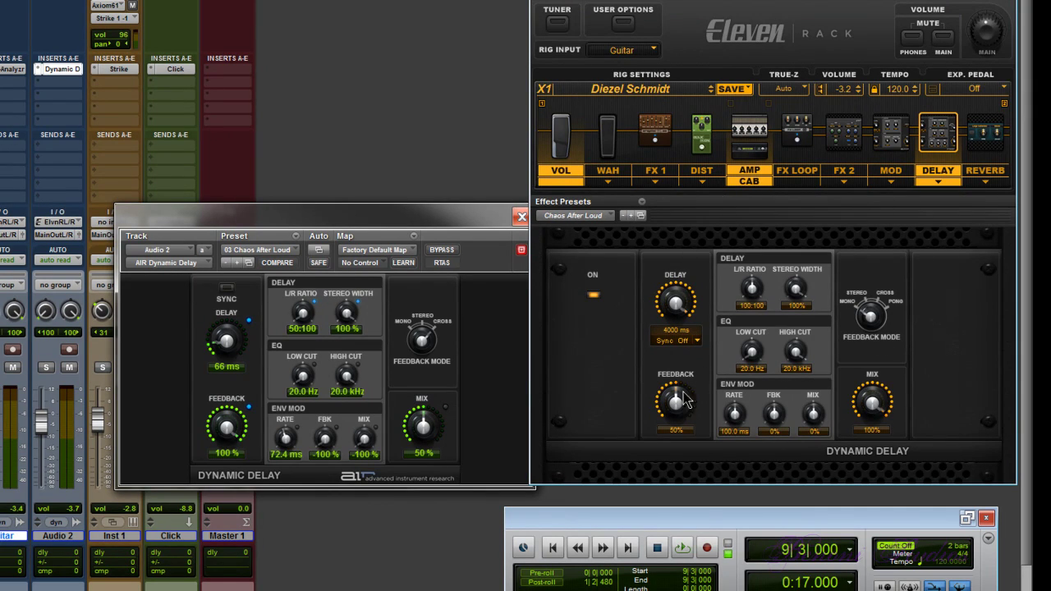
{"action": "left_click_drag", "start_coordinate": [688, 400], "coordinate": [727, 252]}
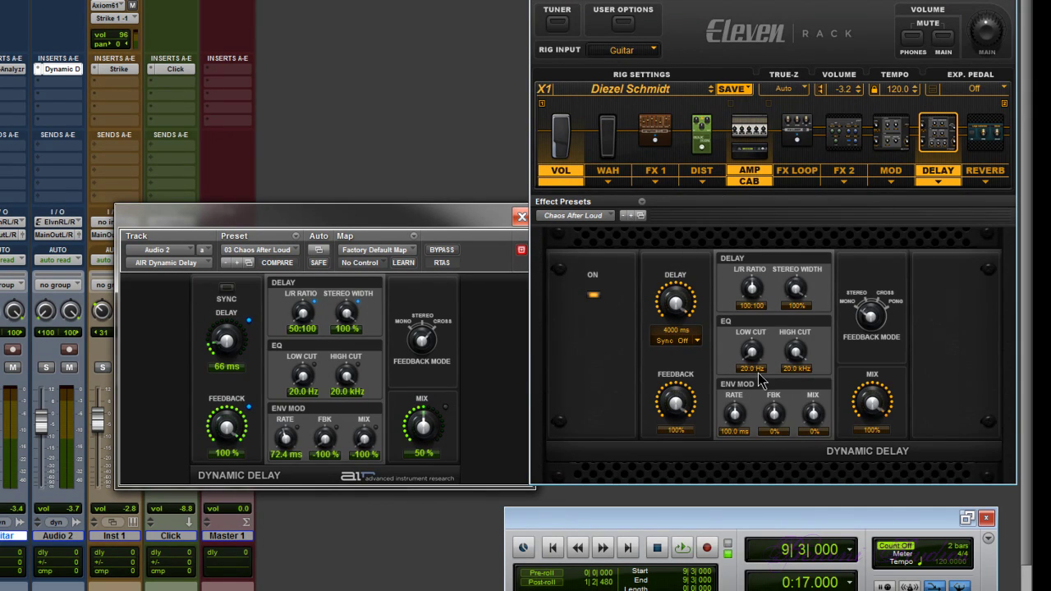
{"action": "left_click", "coordinate": [641, 202]}
{"action": "left_click", "coordinate": [708, 210]}
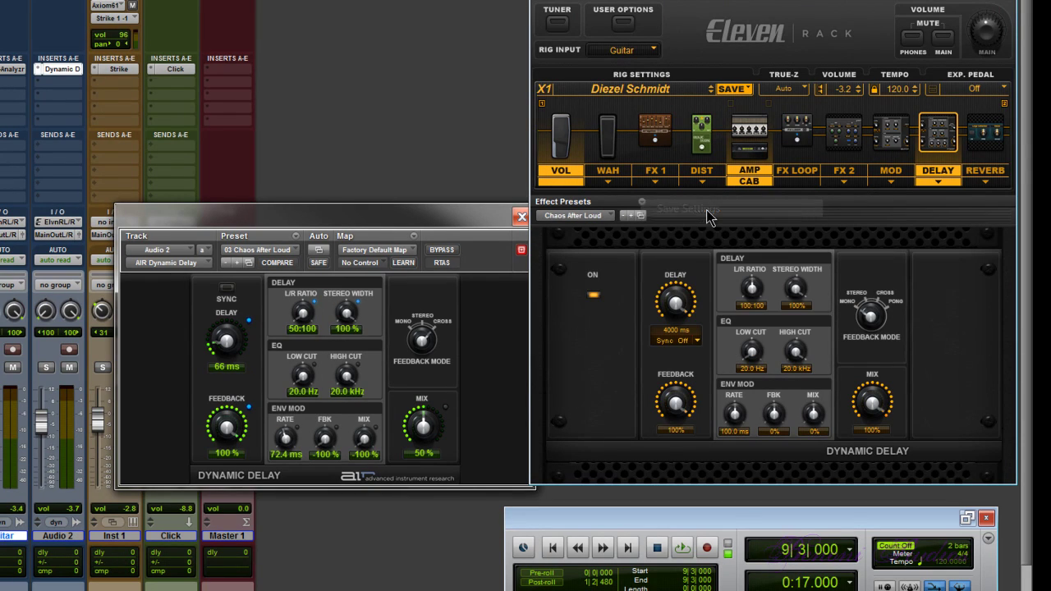
Load the factory default delay preset and recall Chaos After Loud to check the overwritten settings.
{"action": "left_click", "coordinate": [607, 219]}
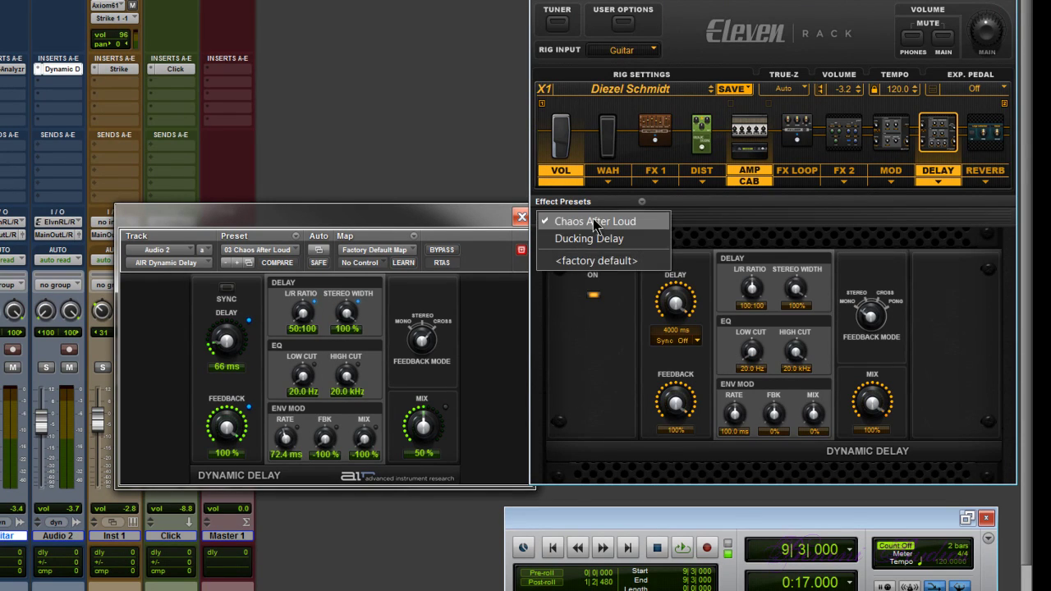
{"action": "left_click", "coordinate": [606, 260]}
{"action": "left_click", "coordinate": [610, 215]}
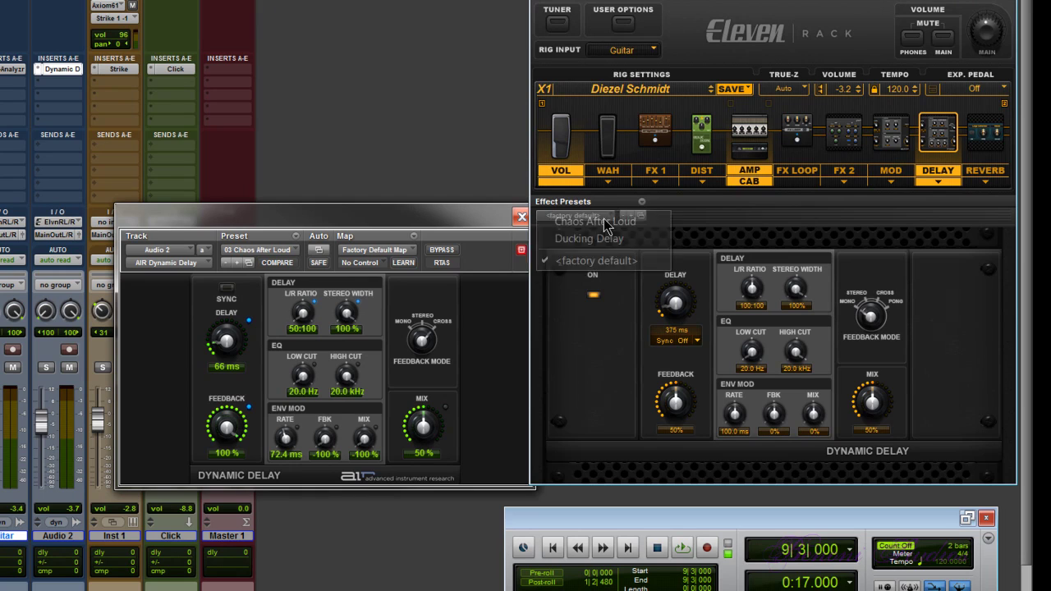
{"action": "left_click", "coordinate": [608, 222]}
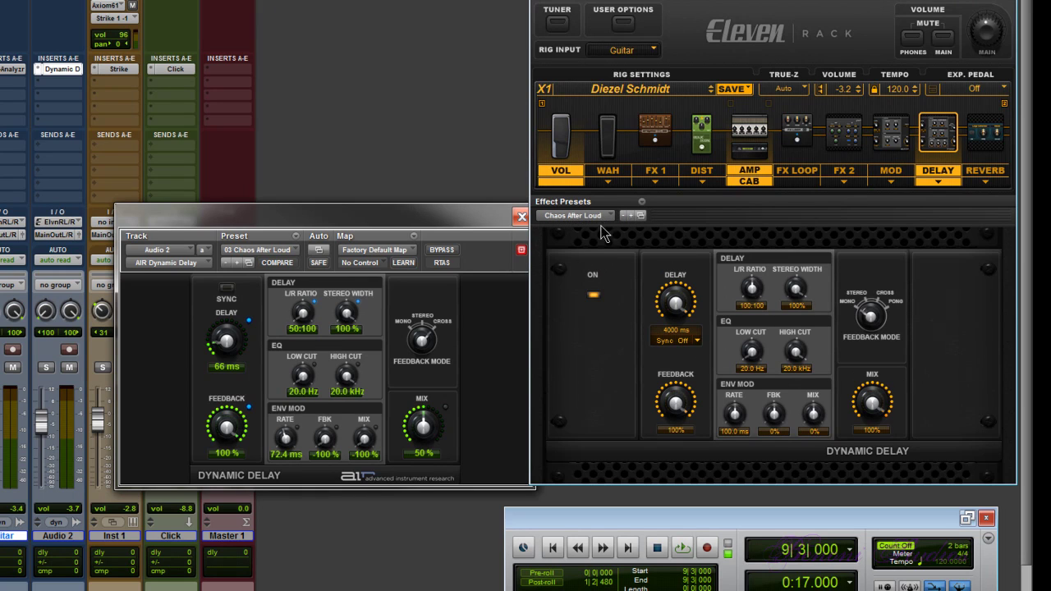
{"action": "left_click", "coordinate": [641, 201]}
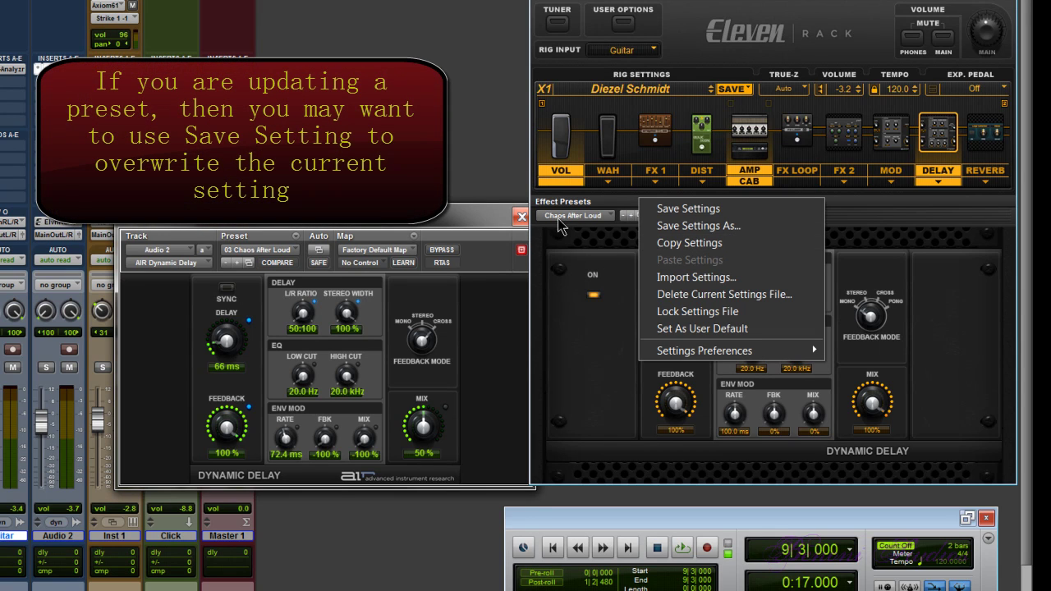
{"action": "left_click", "coordinate": [608, 248]}
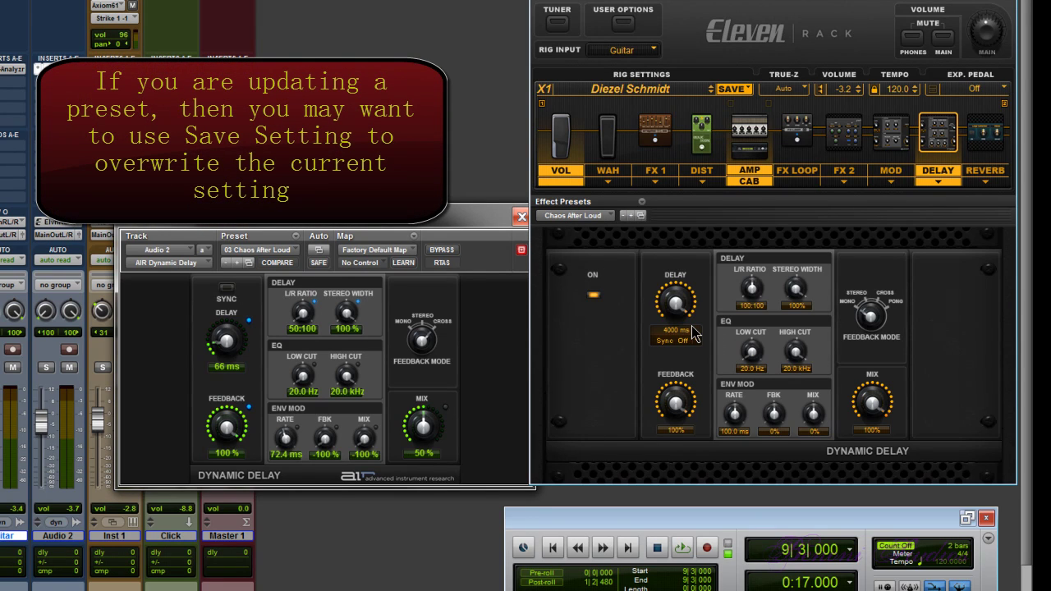
{"action": "left_click", "coordinate": [287, 250]}
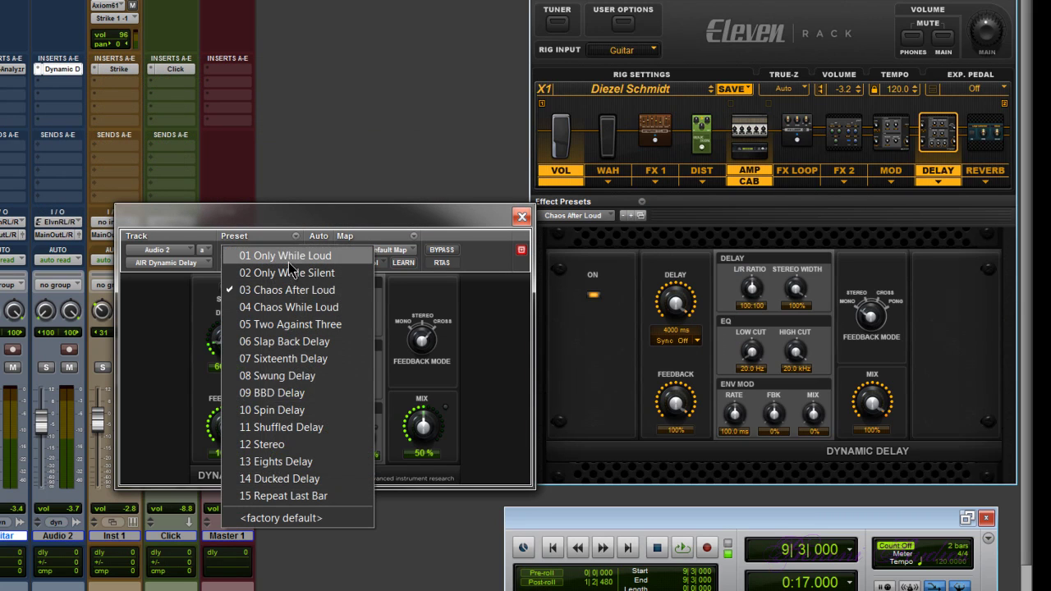
{"action": "left_click", "coordinate": [414, 225]}
Turn off the Eleven Rack's delay effect and display the amp's controls.
{"action": "left_click", "coordinate": [938, 175]}
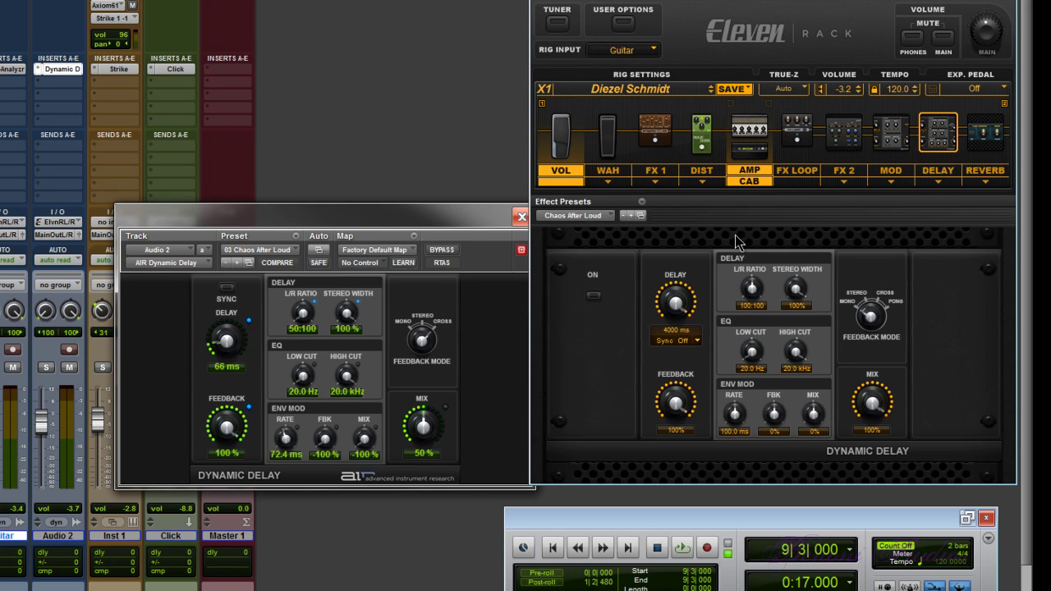
{"action": "left_click", "coordinate": [743, 141]}
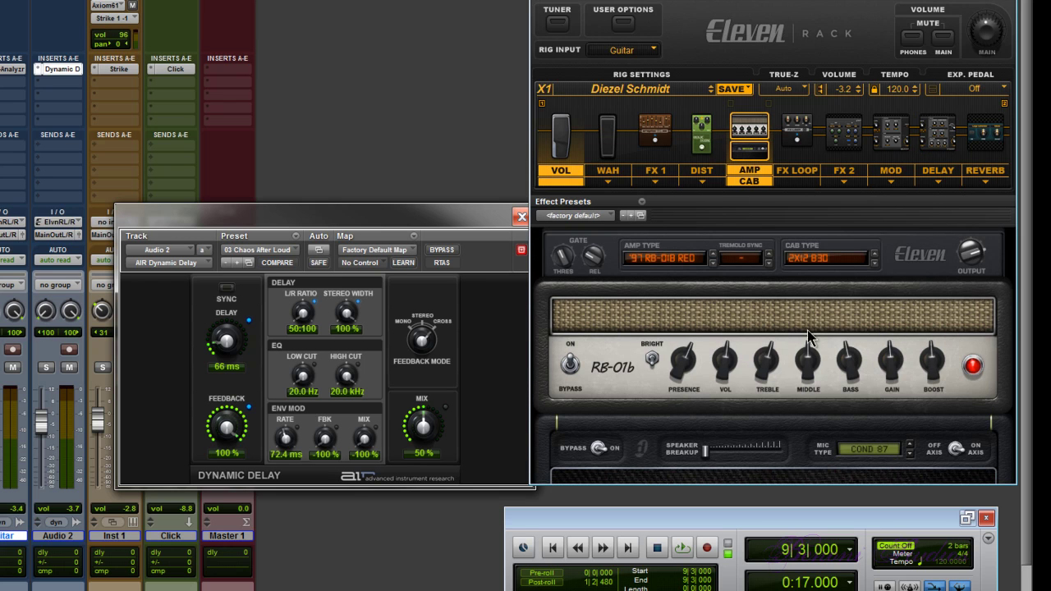
Load the presets 05 Two Against Three and 09 BBD Delay in turn in AIR Dynamic Delay.
{"action": "left_click_drag", "start_coordinate": [351, 217], "coordinate": [570, 189]}
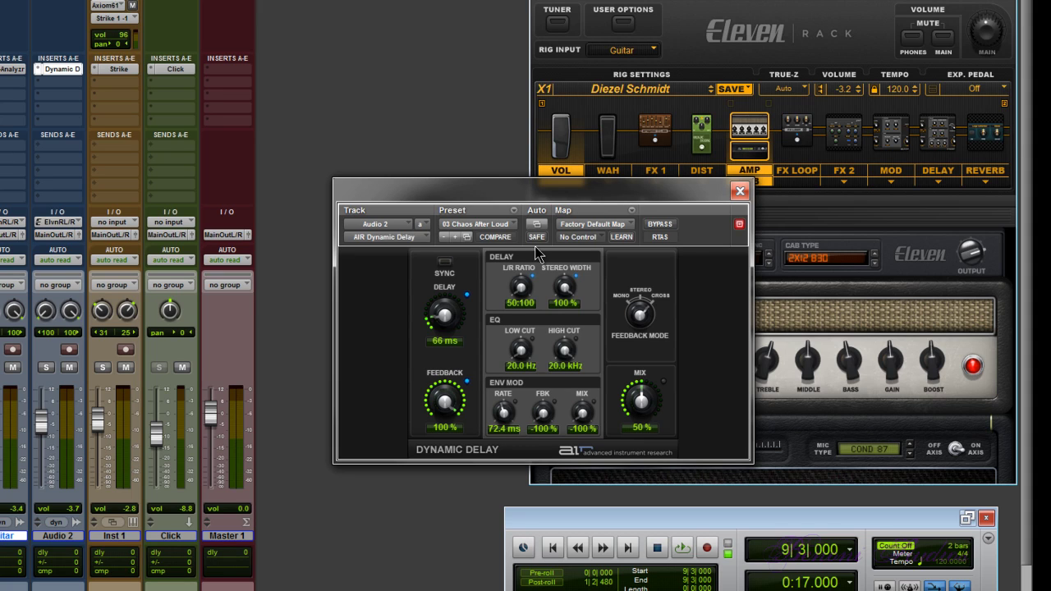
{"action": "left_click", "coordinate": [509, 230]}
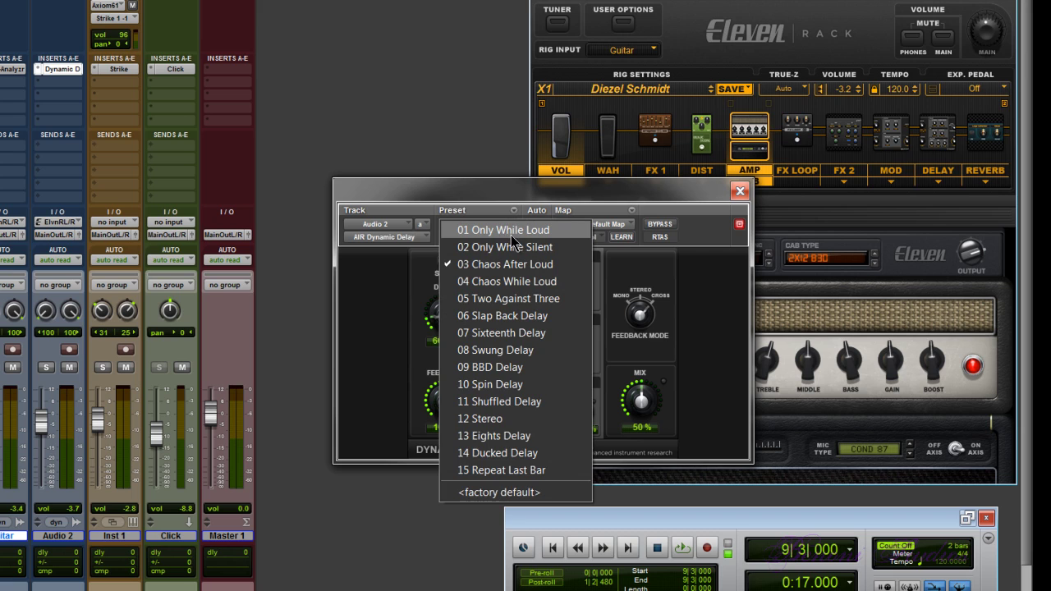
{"action": "left_click", "coordinate": [510, 233]}
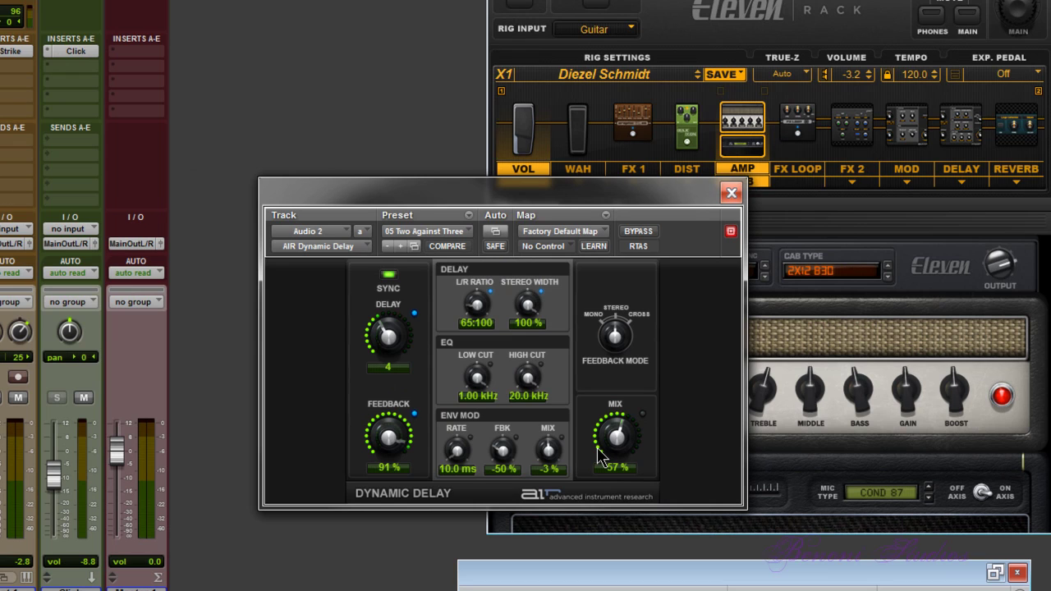
{"action": "left_click", "coordinate": [459, 232]}
{"action": "left_click", "coordinate": [465, 399]}
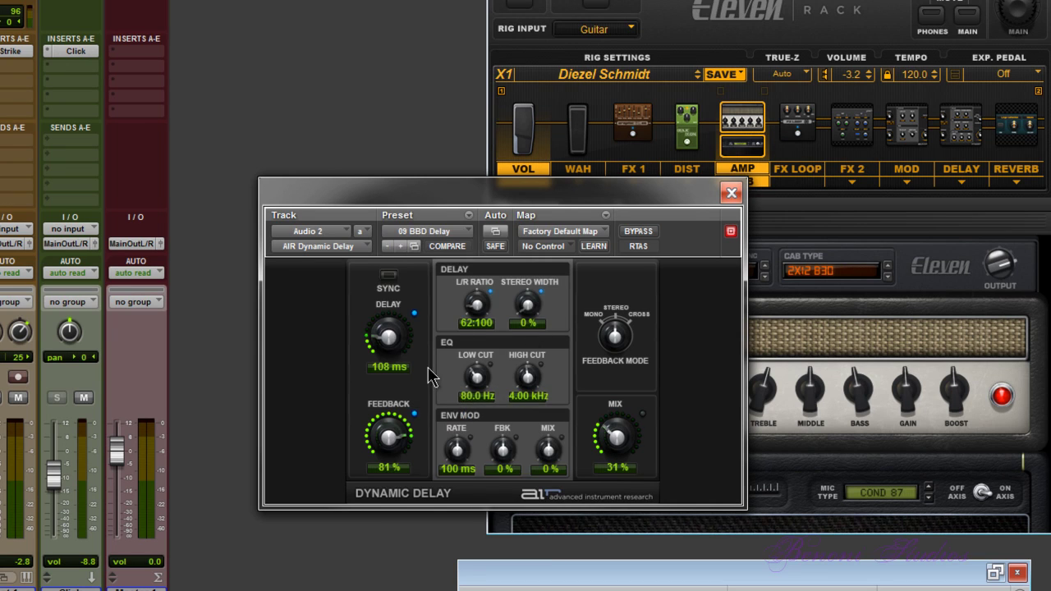
{"action": "left_click_drag", "start_coordinate": [645, 192], "coordinate": [378, 235]}
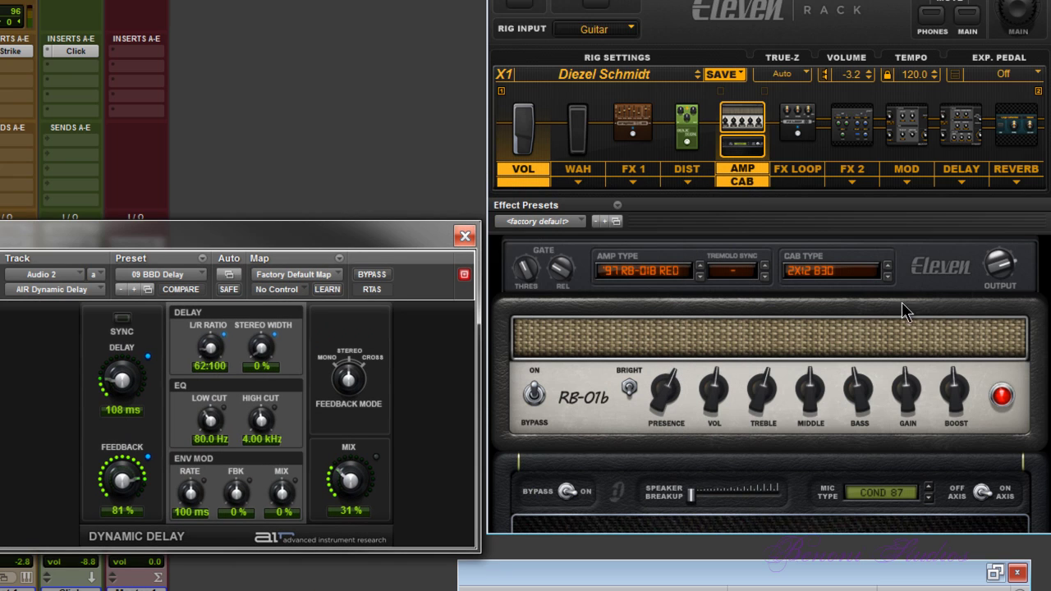
Display the Eleven Rack's delay, set it to 1724 ms and 54% feedback, and lower its mix.
{"action": "left_click", "coordinate": [960, 133]}
{"action": "left_click_drag", "start_coordinate": [678, 361], "coordinate": [655, 367]}
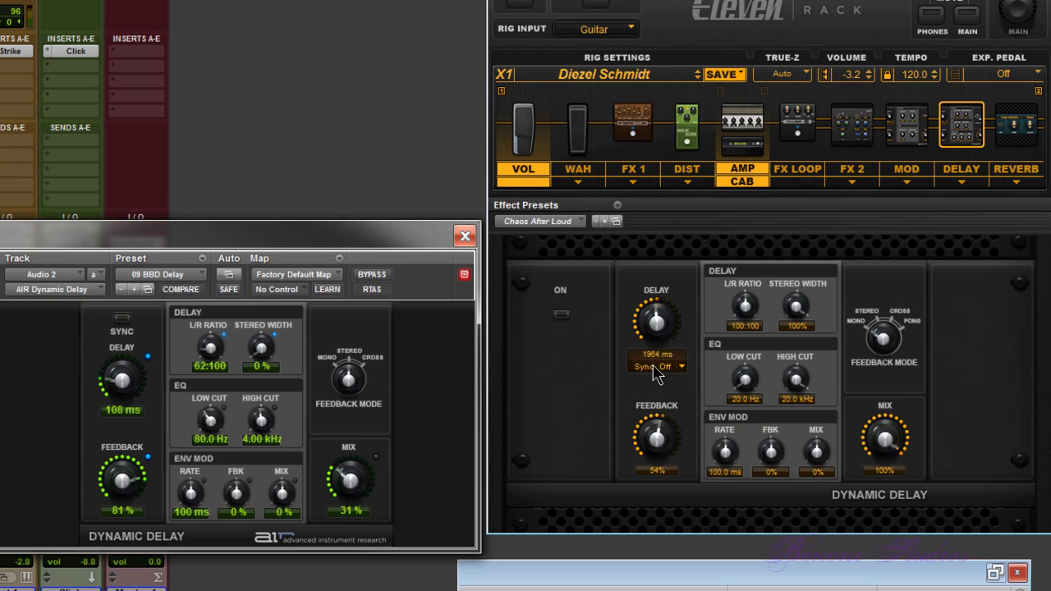
{"action": "left_click_drag", "start_coordinate": [884, 453], "coordinate": [884, 466]}
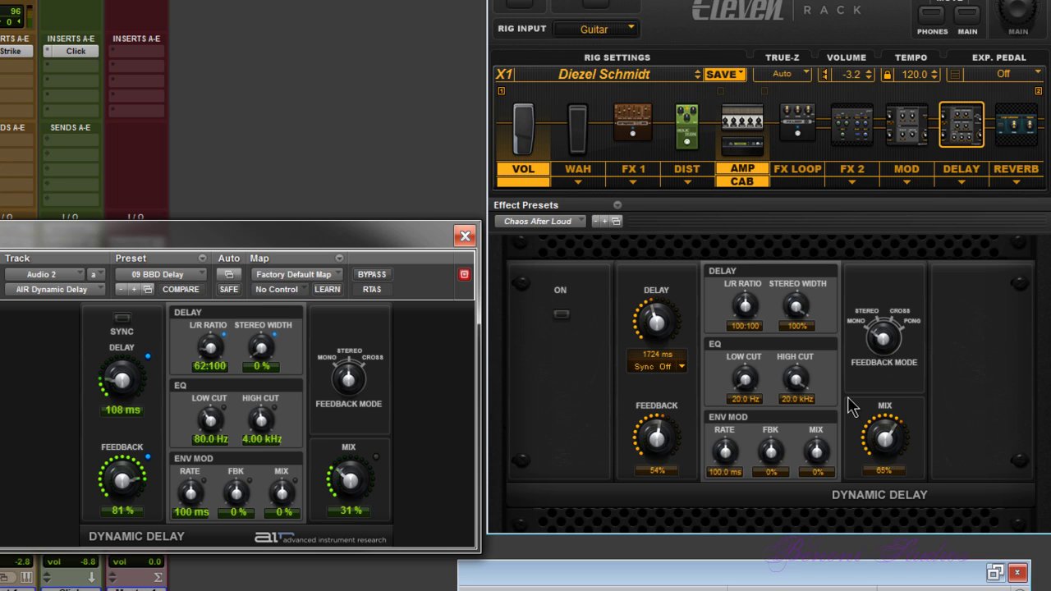
{"action": "left_click_drag", "start_coordinate": [316, 236], "coordinate": [483, 220]}
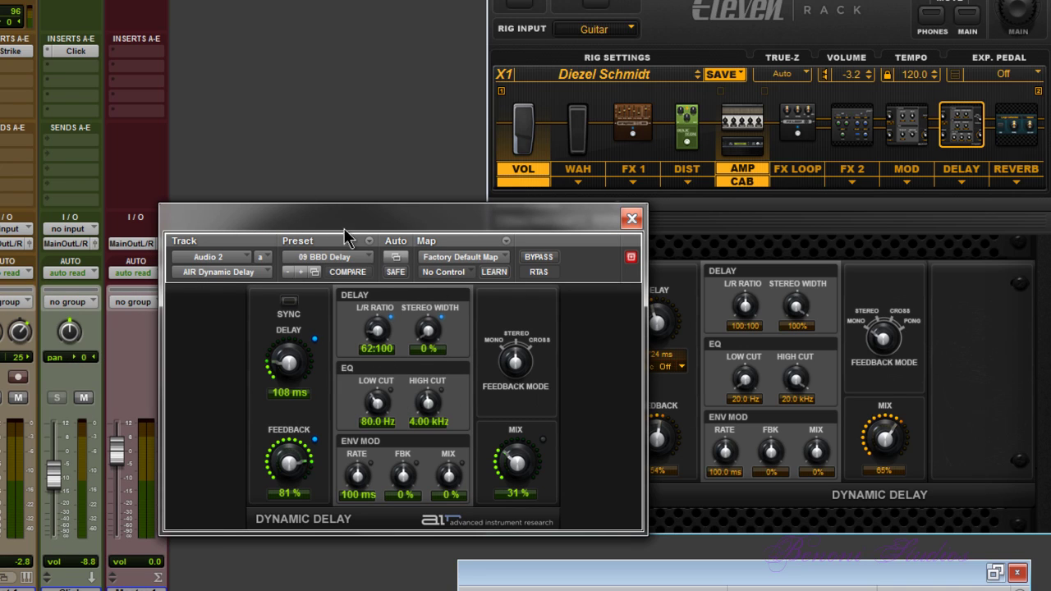
{"action": "left_click", "coordinate": [370, 258]}
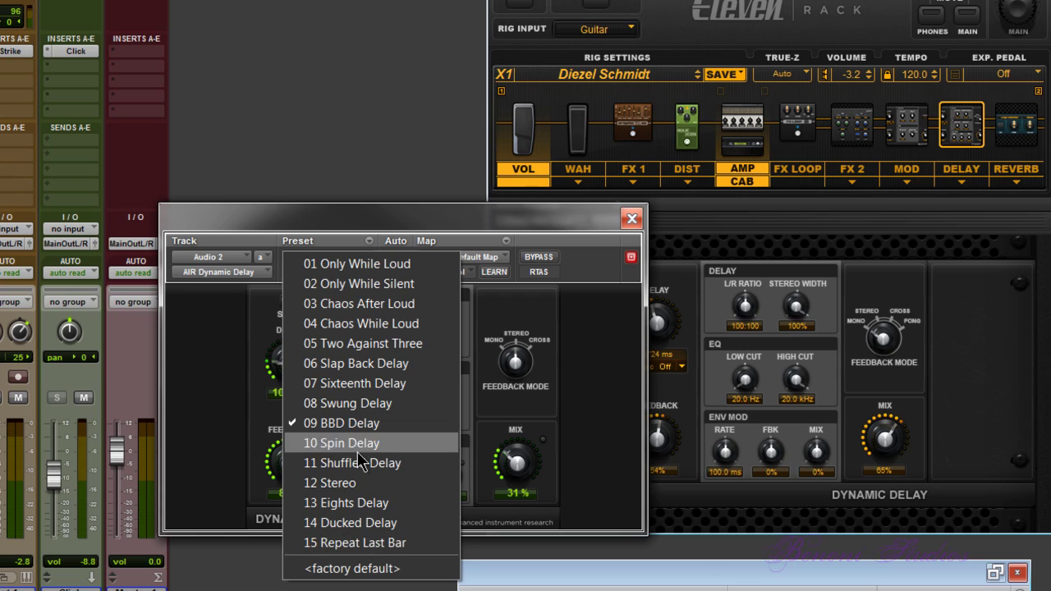
{"action": "left_click", "coordinate": [218, 364]}
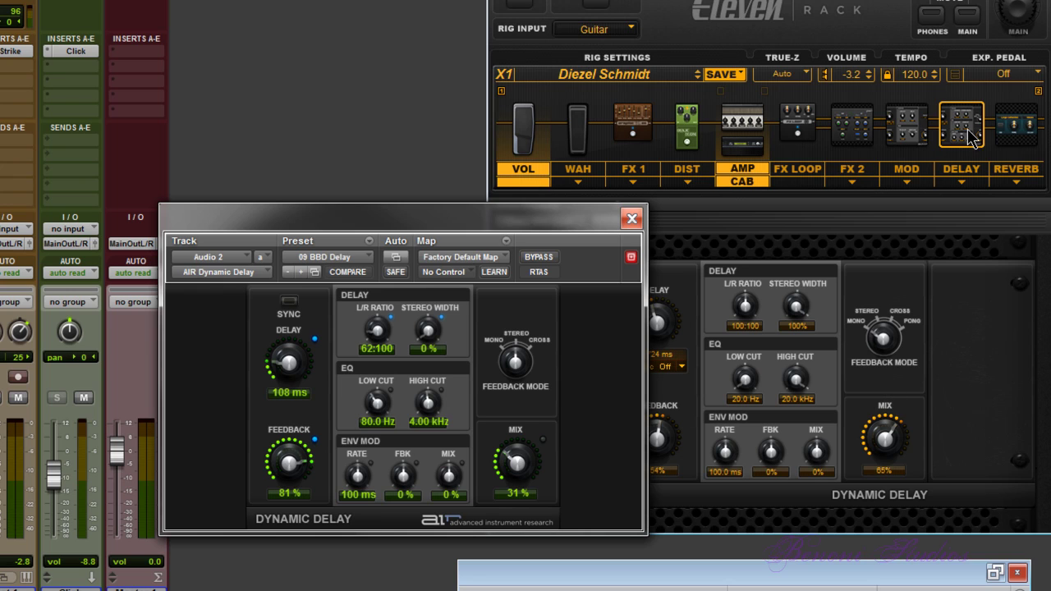
{"action": "left_click", "coordinate": [887, 330]}
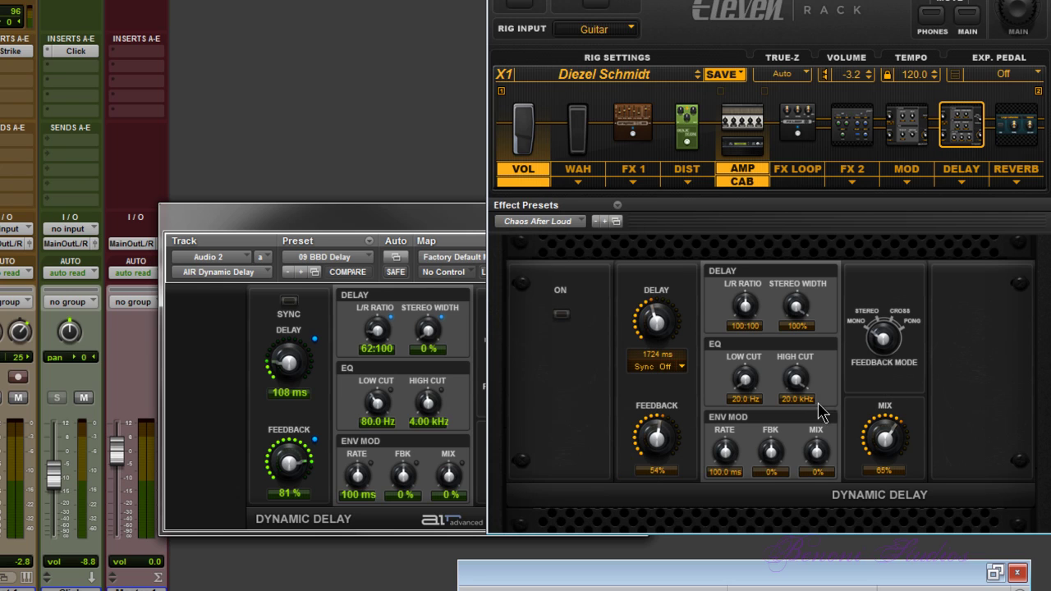
{"action": "left_click", "coordinate": [414, 226]}
{"action": "left_click_drag", "start_coordinate": [373, 215], "coordinate": [198, 219]}
{"action": "left_click", "coordinate": [858, 227]}
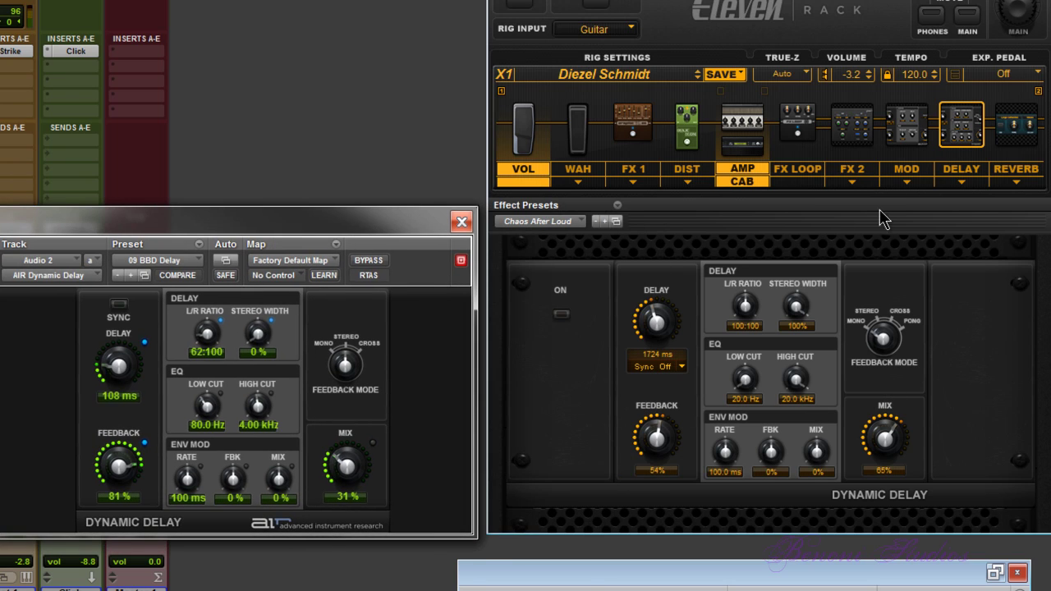
Set the Multi-Chorus rate to 0.05 s and look at its effect presets and settings options.
{"action": "left_click", "coordinate": [902, 133]}
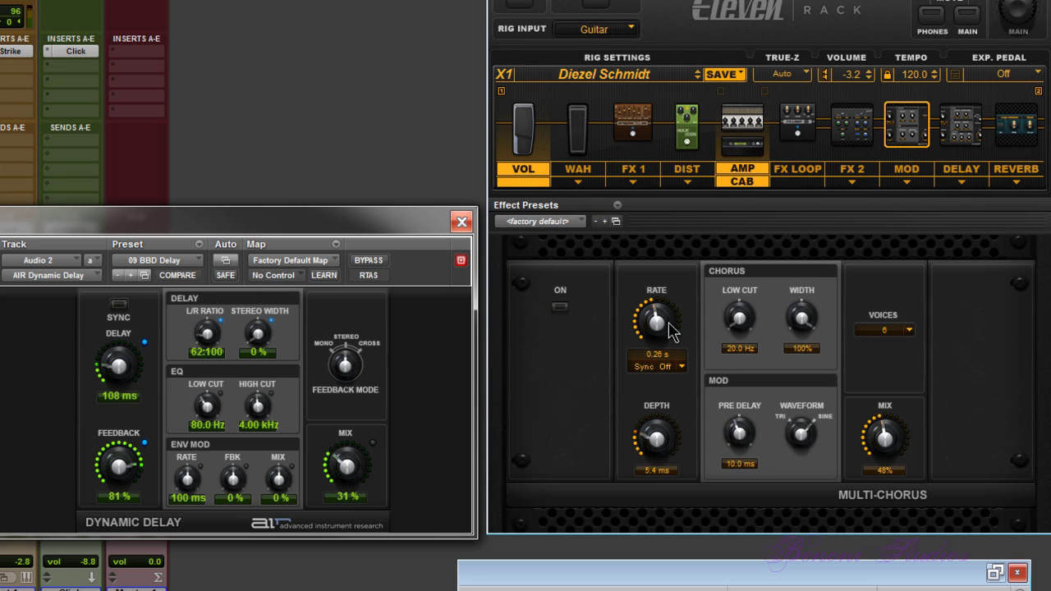
{"action": "left_click_drag", "start_coordinate": [671, 331], "coordinate": [651, 361]}
{"action": "left_click", "coordinate": [582, 221]}
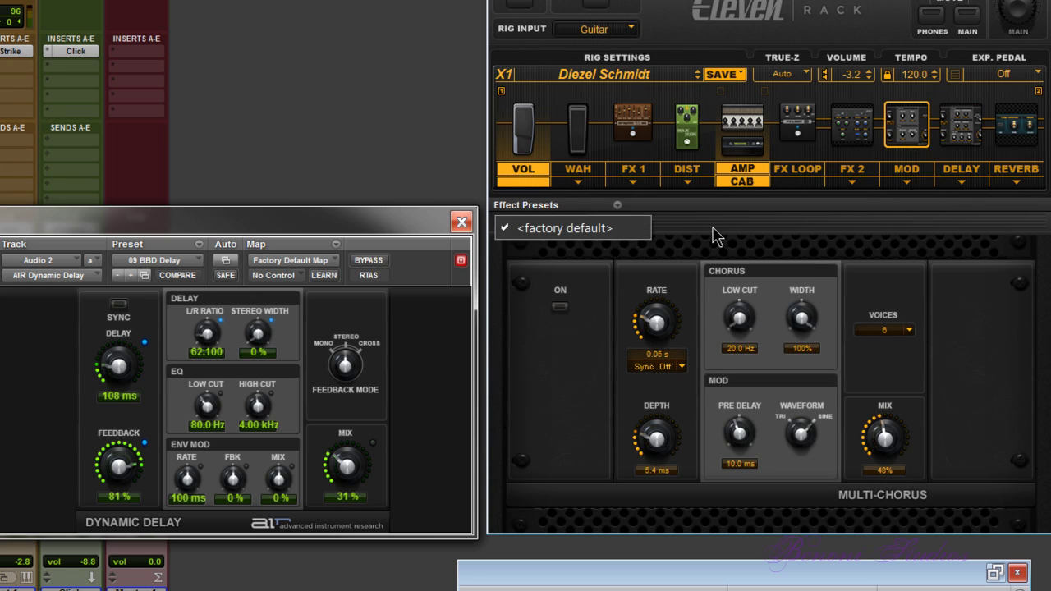
{"action": "left_click", "coordinate": [713, 235]}
{"action": "left_click", "coordinate": [617, 206]}
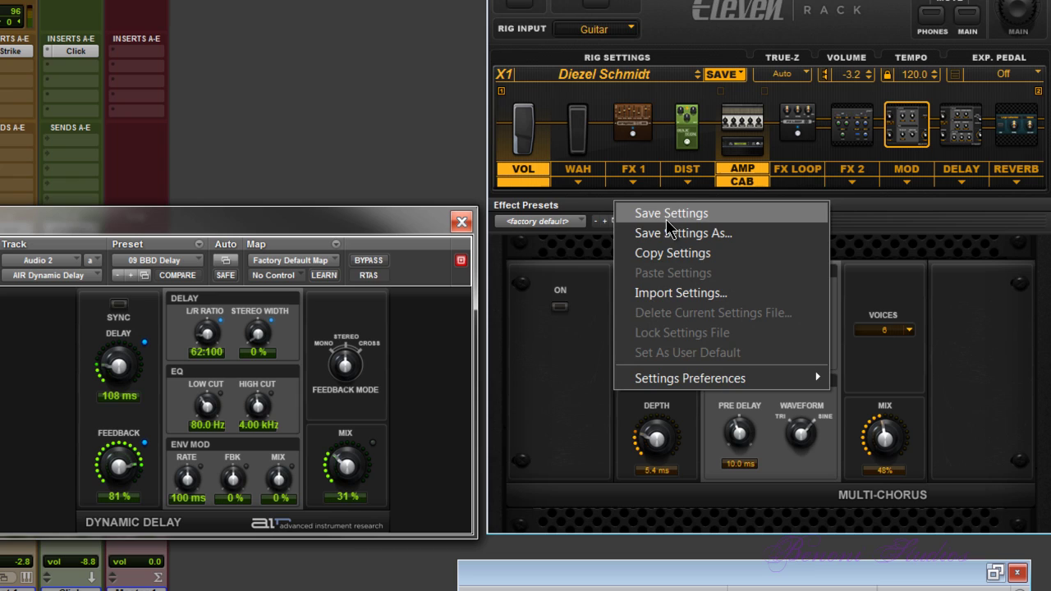
{"action": "left_click", "coordinate": [542, 298]}
Examine the controls of the FX 2, reverb, FX 1 and delay effects in the Eleven Rack.
{"action": "left_click", "coordinate": [852, 127]}
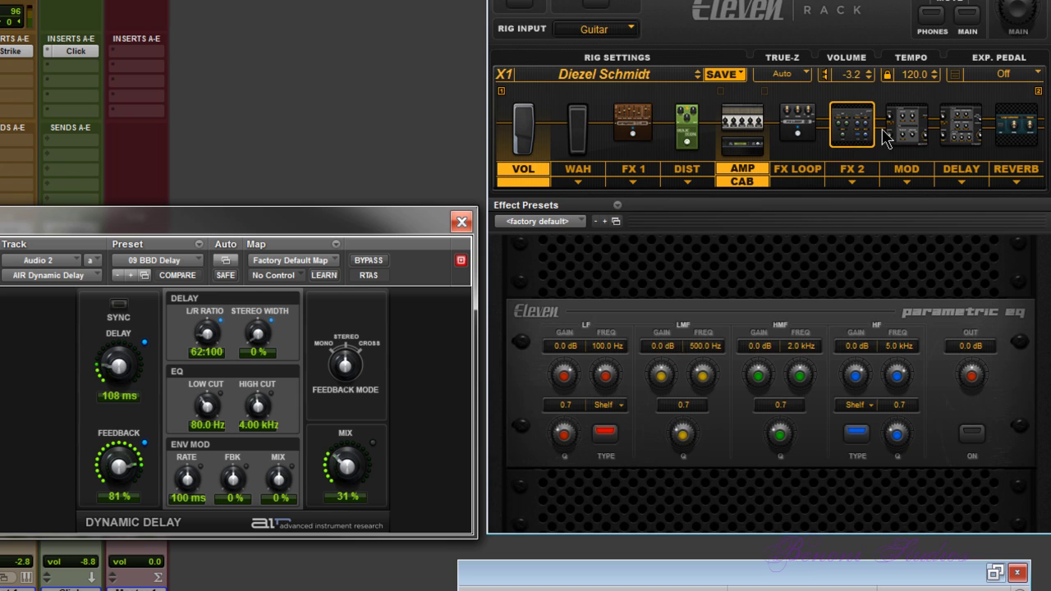
{"action": "left_click", "coordinate": [1017, 141]}
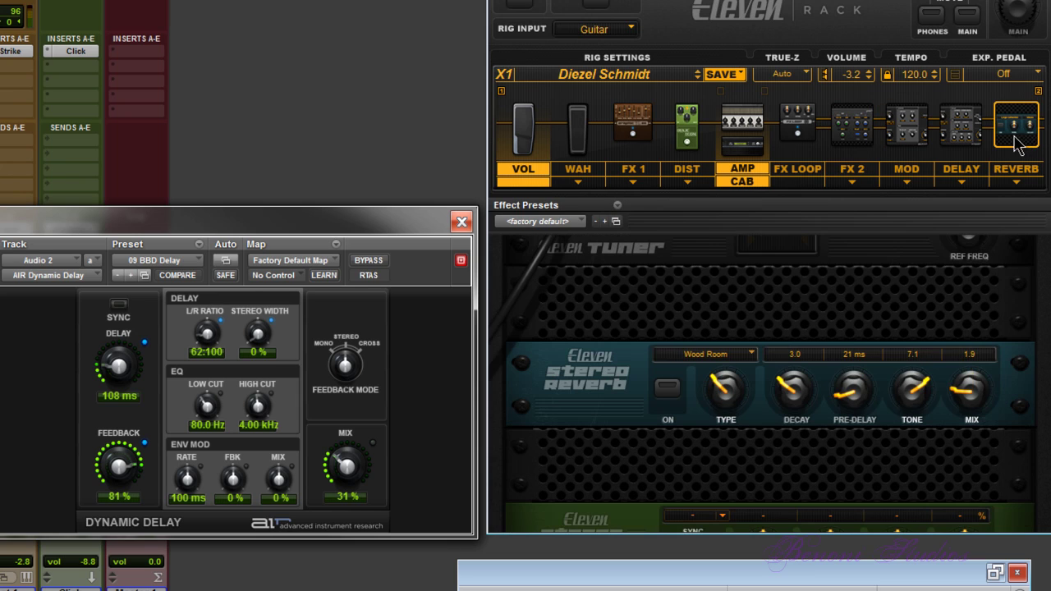
{"action": "left_click", "coordinate": [634, 138]}
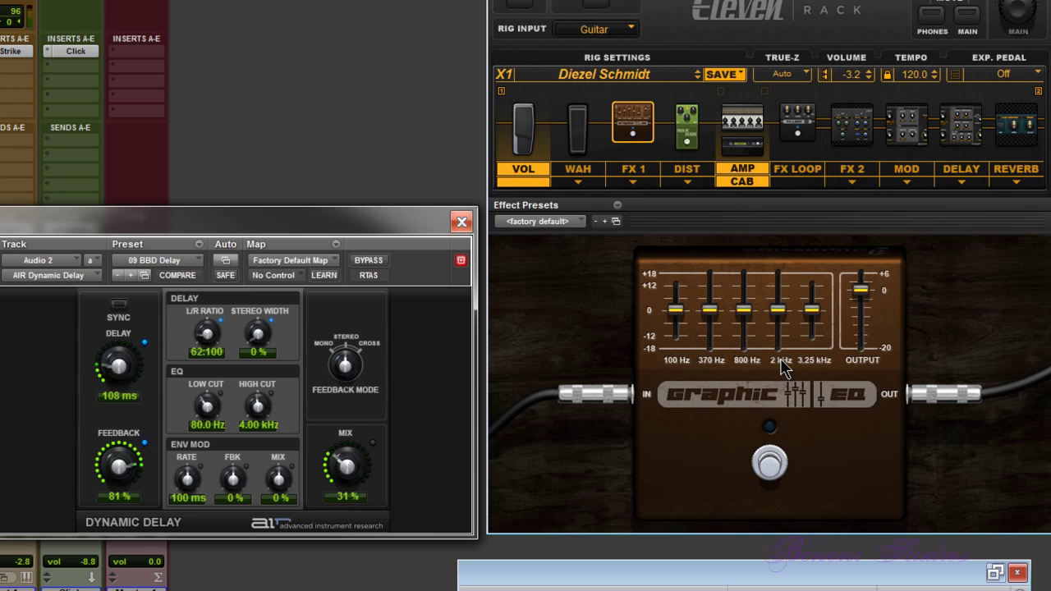
{"action": "left_click", "coordinate": [953, 135]}
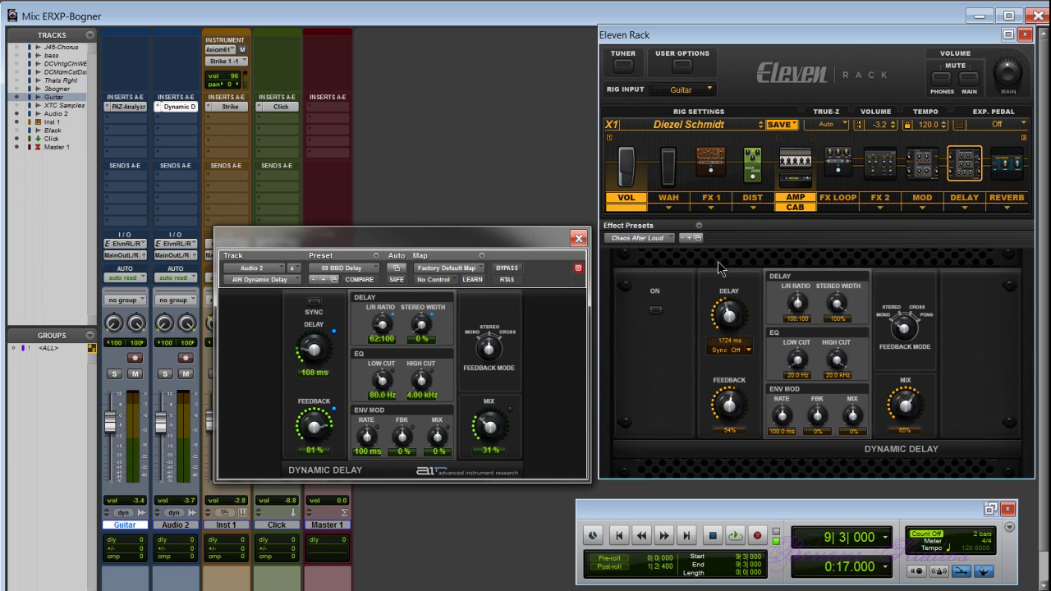
Display the amp, open the Eleven Rack's user rig list and enable incrementing the rig every 2 seconds.
{"action": "left_click", "coordinate": [801, 175]}
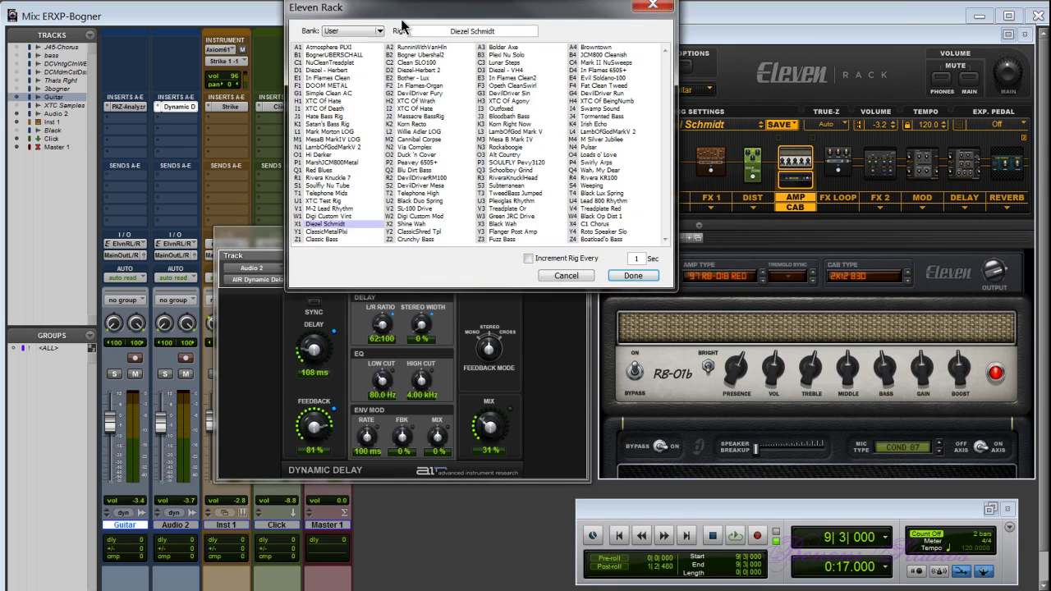
{"action": "left_click_drag", "start_coordinate": [451, 20], "coordinate": [504, 87]}
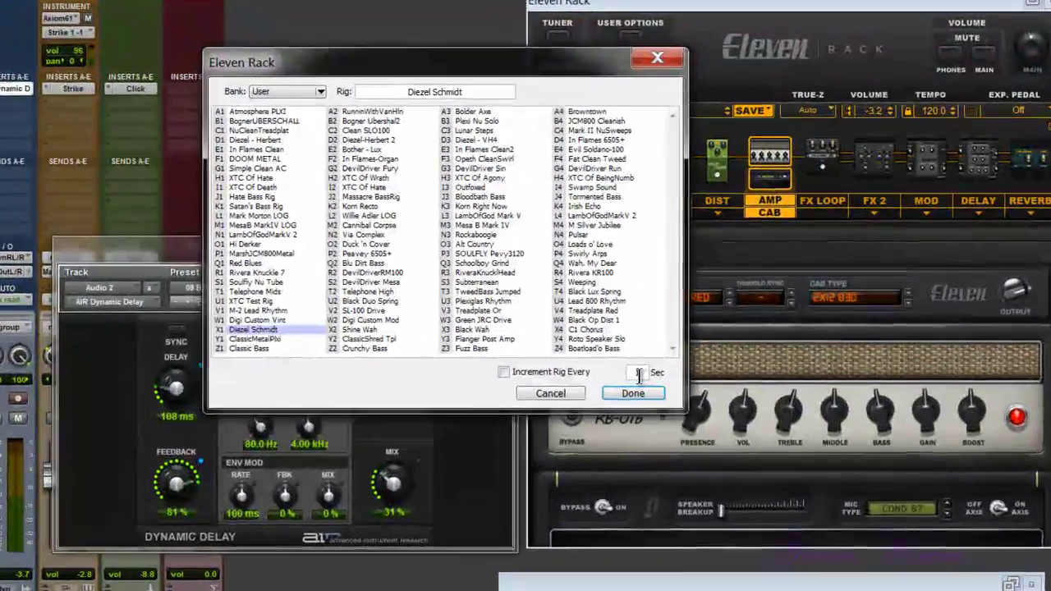
{"action": "double_click", "coordinate": [640, 373]}
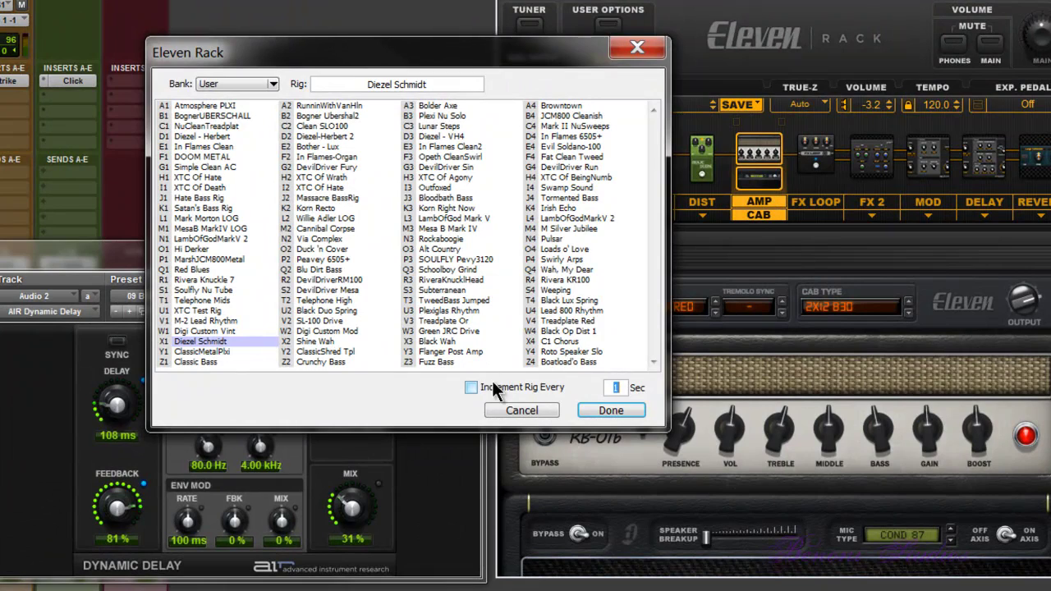
{"action": "type", "text": "2"}
{"action": "left_click", "coordinate": [471, 386]}
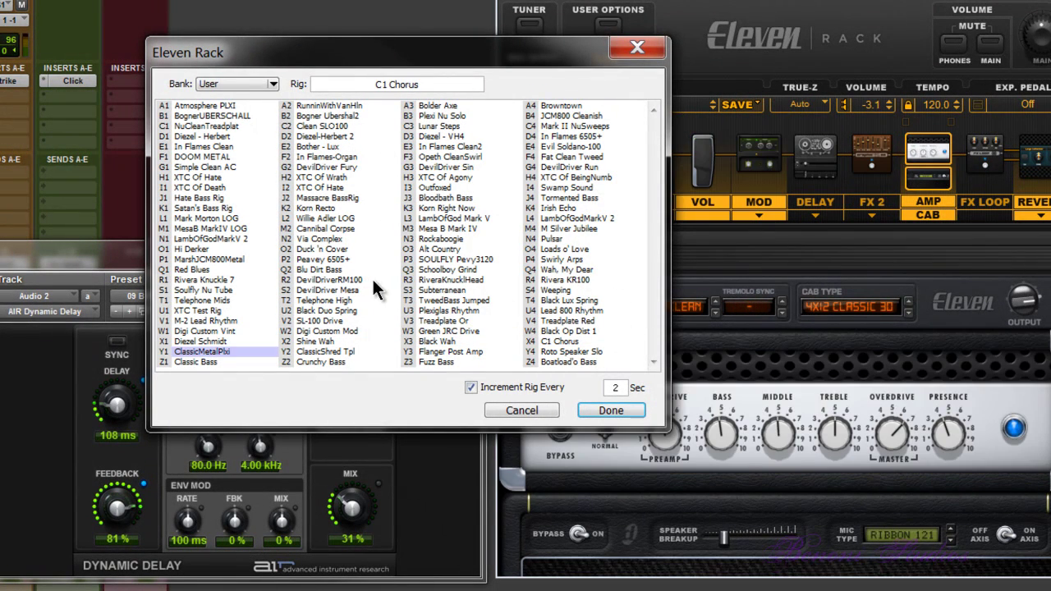
Cancel the automatic rig stepping, display the Eleven Rack's delay and open its effect preset list, clear of the delay's controls.
{"action": "left_click", "coordinate": [548, 409]}
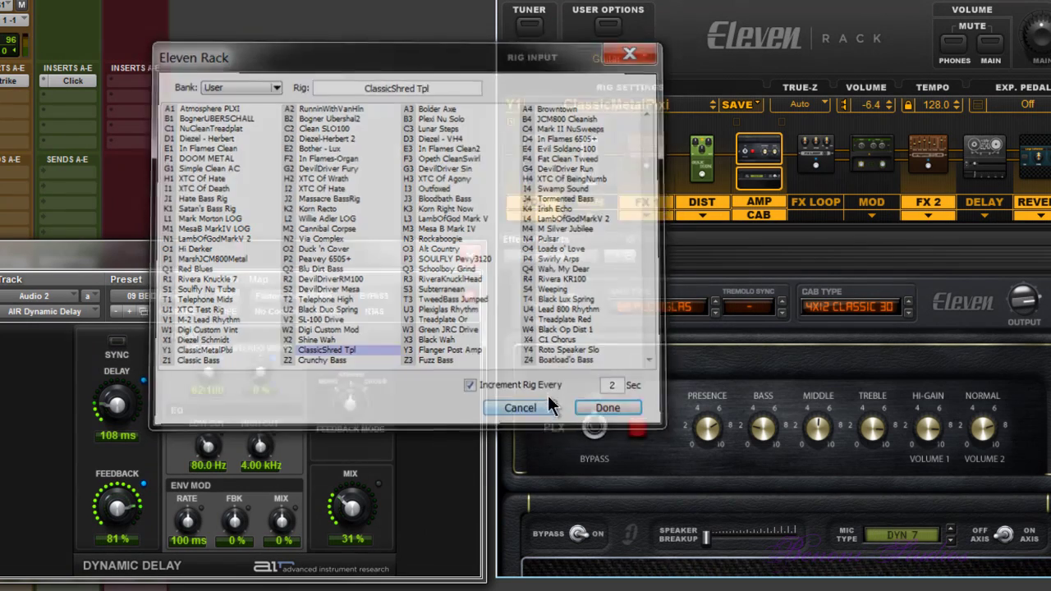
{"action": "left_click", "coordinate": [971, 160]}
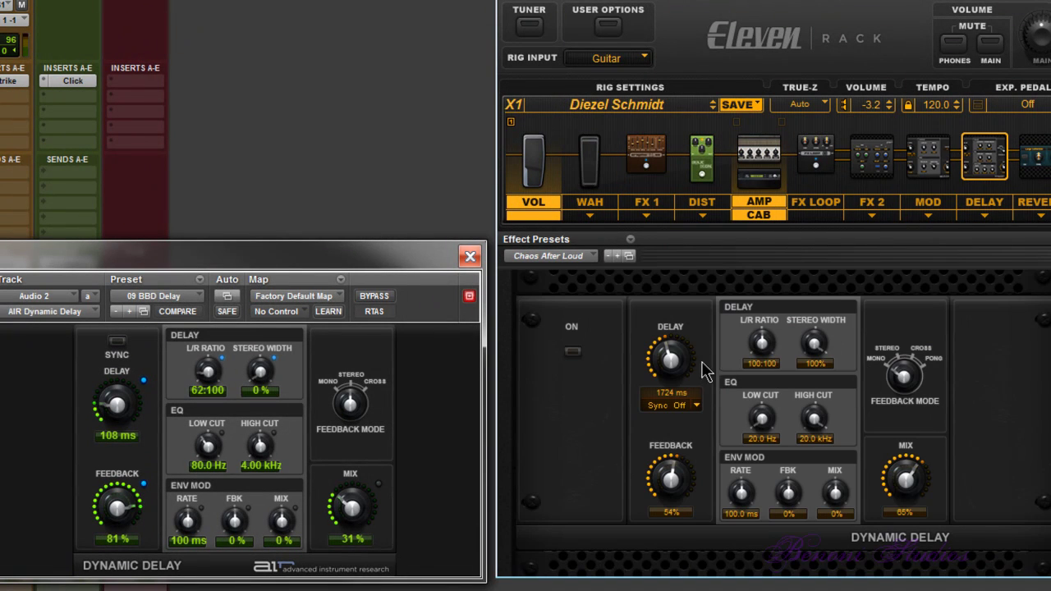
{"action": "left_click", "coordinate": [637, 258]}
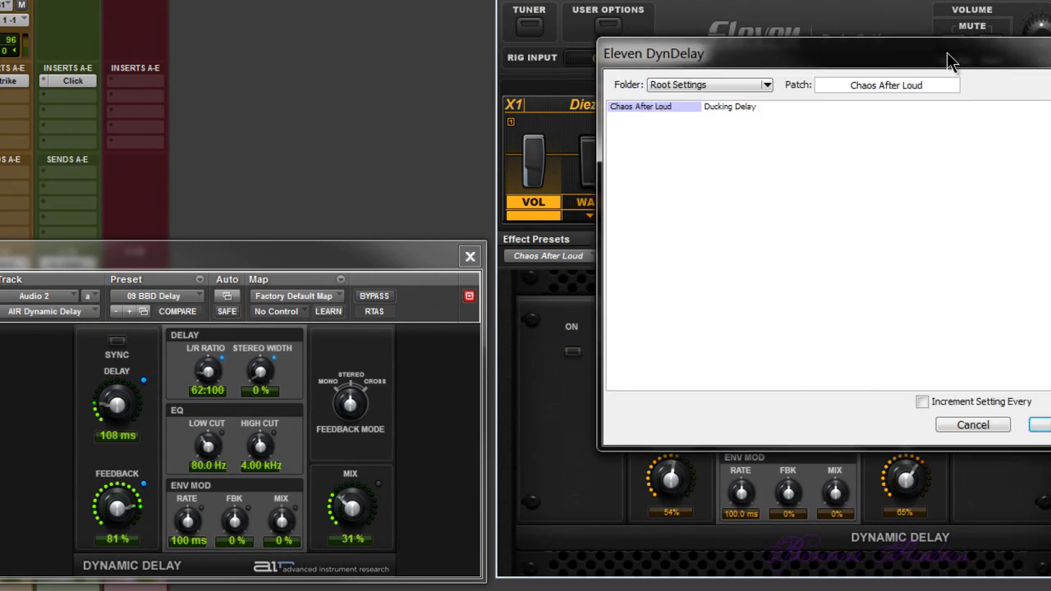
{"action": "left_click_drag", "start_coordinate": [946, 52], "coordinate": [541, 123]}
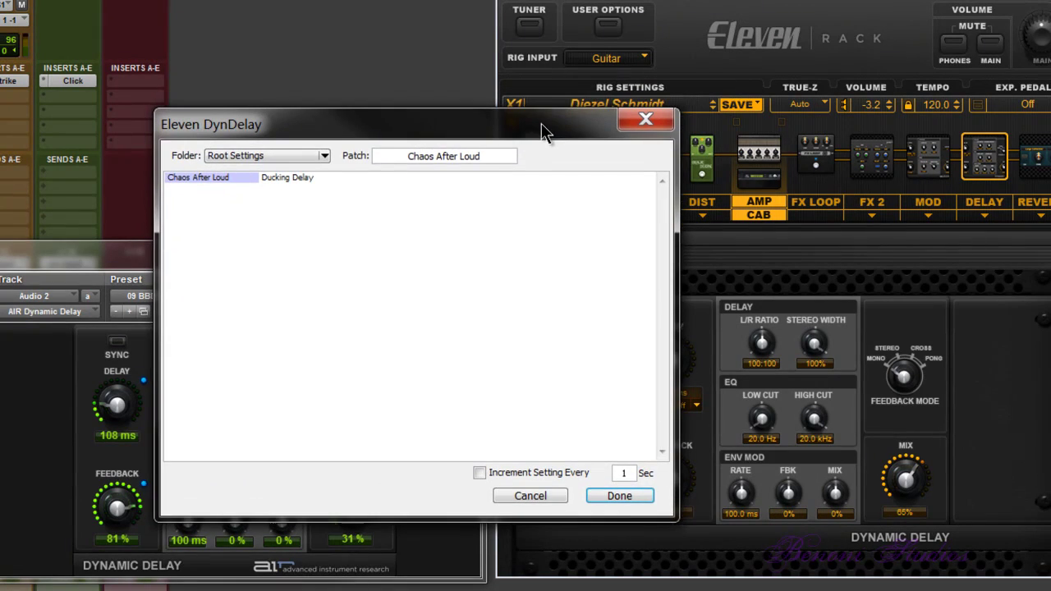
Audition the delay presets by alternating between Ducking Delay and Chaos After Loud.
{"action": "left_click", "coordinate": [276, 177]}
{"action": "left_click", "coordinate": [214, 175]}
{"action": "left_click", "coordinate": [280, 177]}
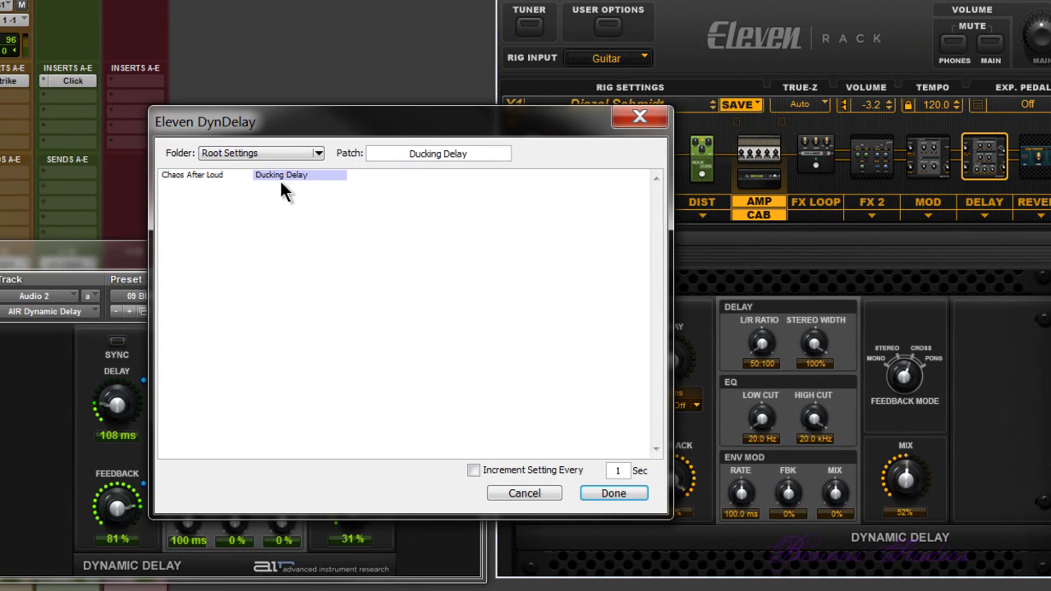
{"action": "left_click", "coordinate": [222, 176]}
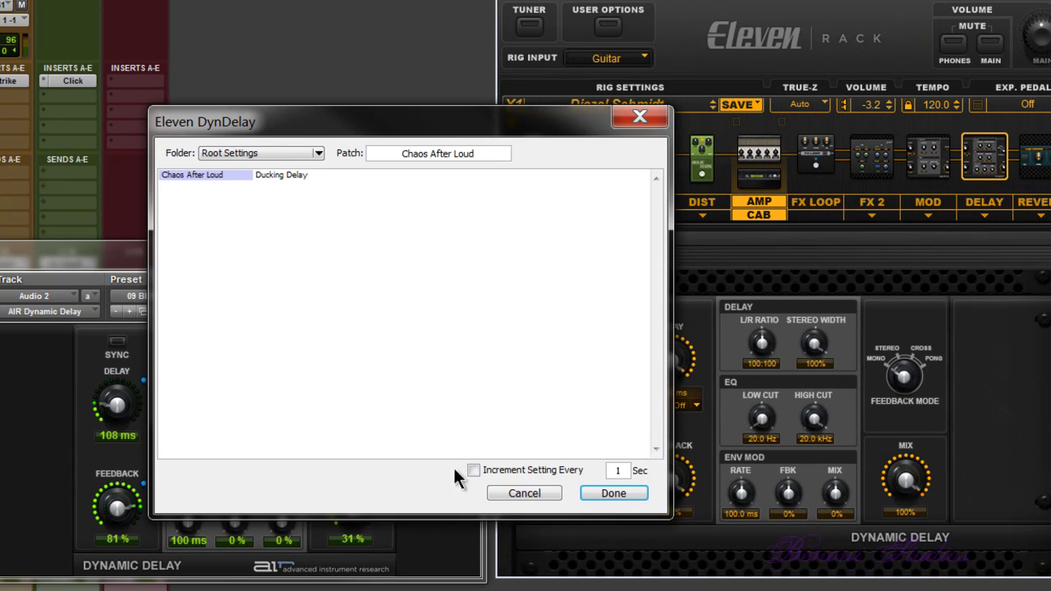
Try incrementing the delay presets automatically every 1 second, and cancel the preset list.
{"action": "double_click", "coordinate": [618, 471]}
{"action": "left_click", "coordinate": [473, 472]}
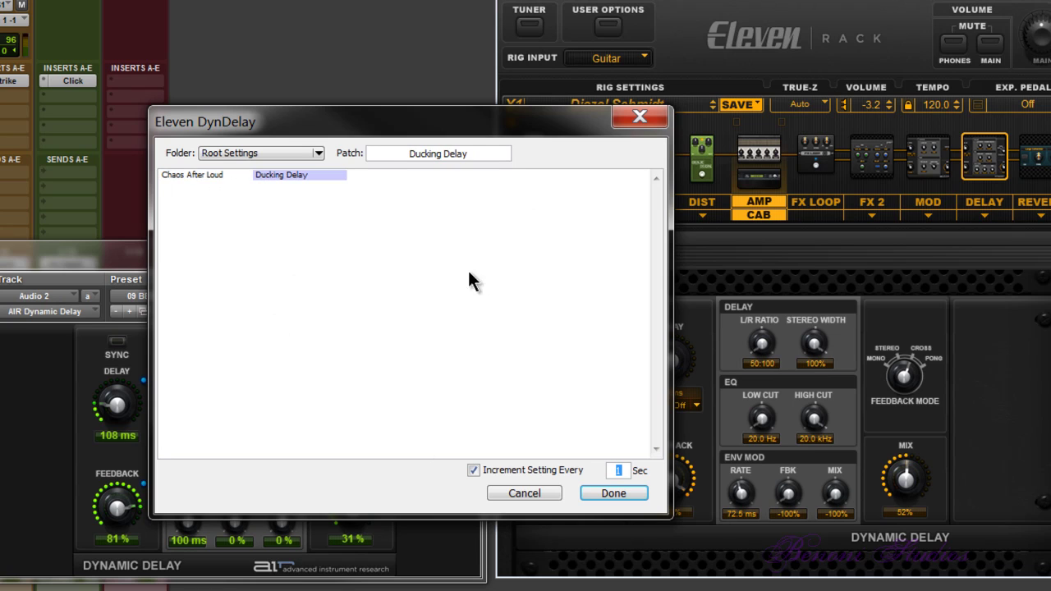
{"action": "left_click", "coordinate": [535, 493]}
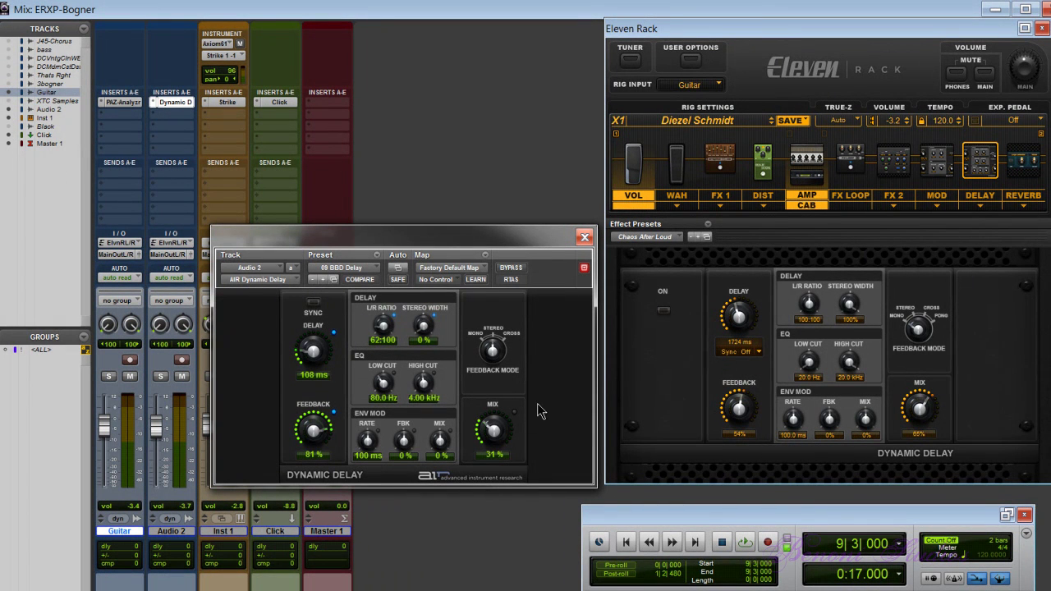
Load the 03 Chaos After Loud preset in AIR Dynamic Delay and adjust the delay time on the Eleven Rack's delay.
{"action": "left_click", "coordinate": [375, 264]}
{"action": "left_click", "coordinate": [375, 304]}
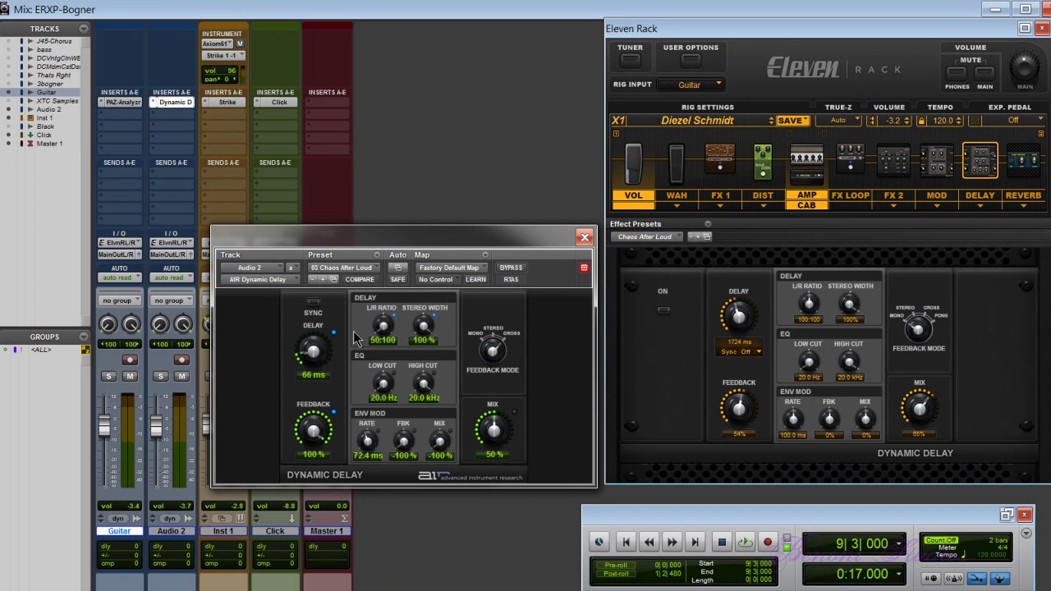
{"action": "left_click_drag", "start_coordinate": [761, 332], "coordinate": [753, 317]}
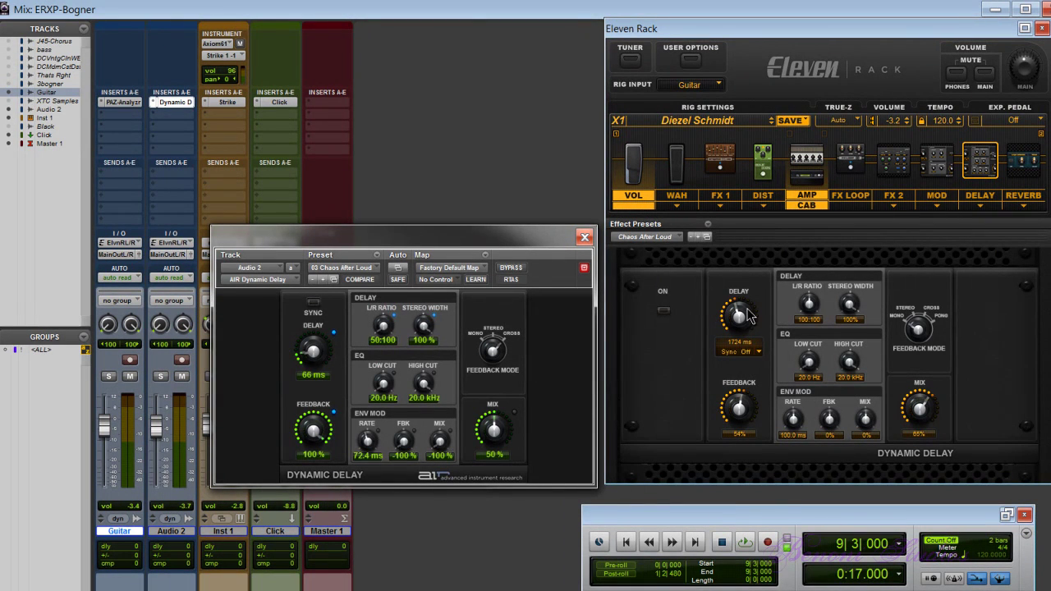